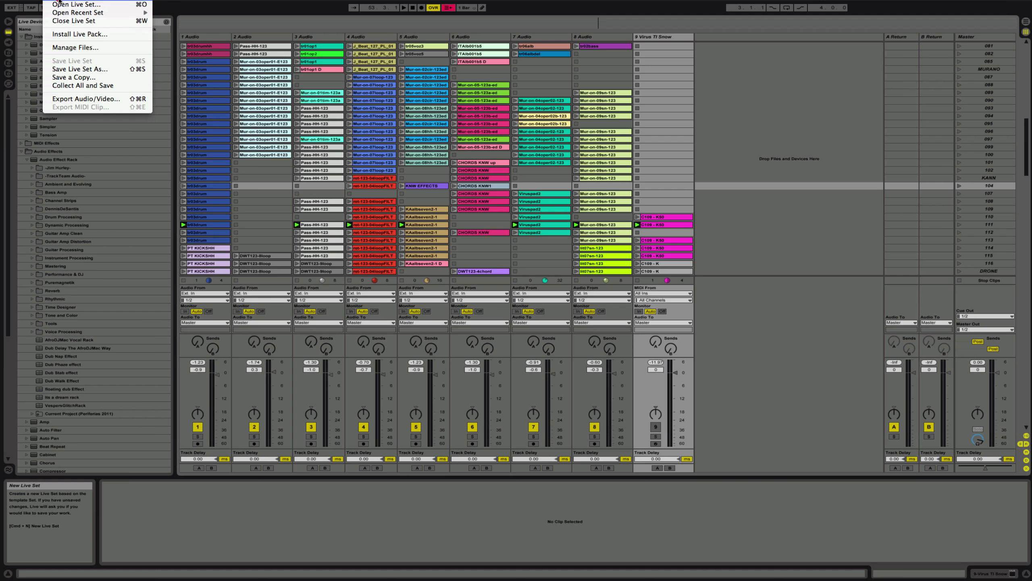
- Create a new Live Set and load the Operator instrument onto a new MIDI track
left_click(59, 1)
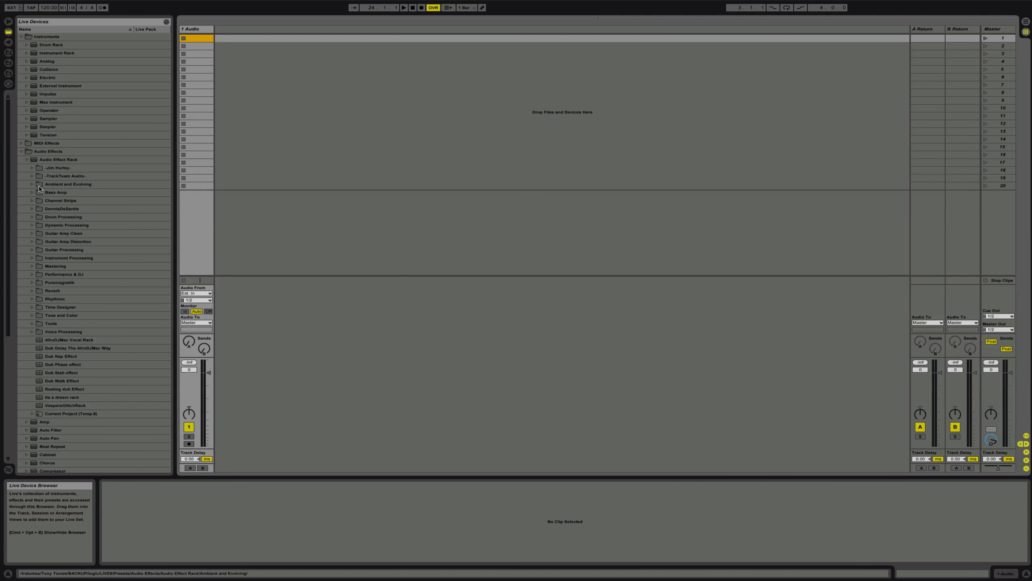
left_click(21, 152)
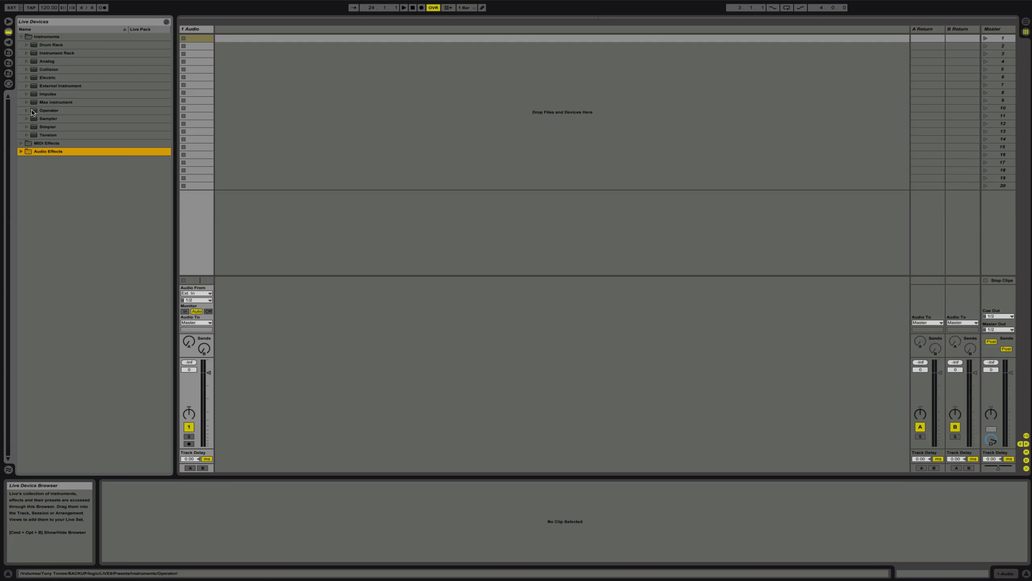
left_click_drag(33, 113, 225, 107)
left_click(232, 108)
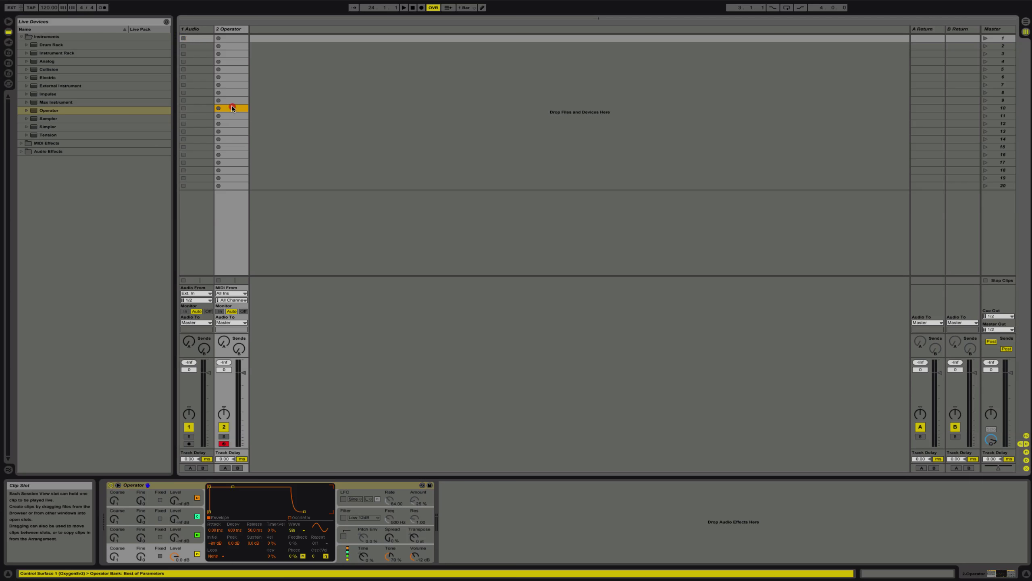
- Load the Dub Tony Drum kit from the Drum Rack kits onto a new track and close its plug-in window
left_click(27, 45)
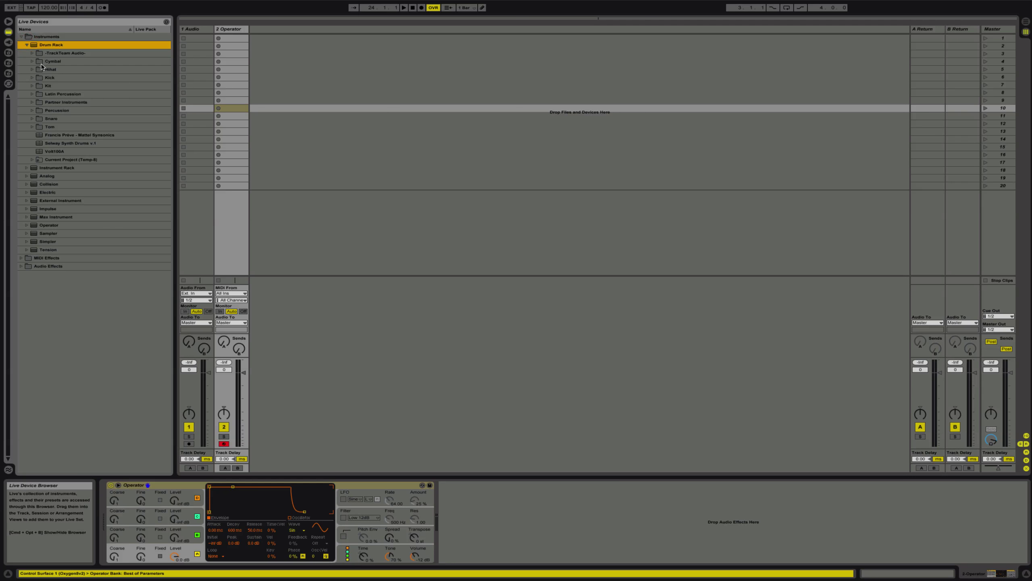
left_click(33, 86)
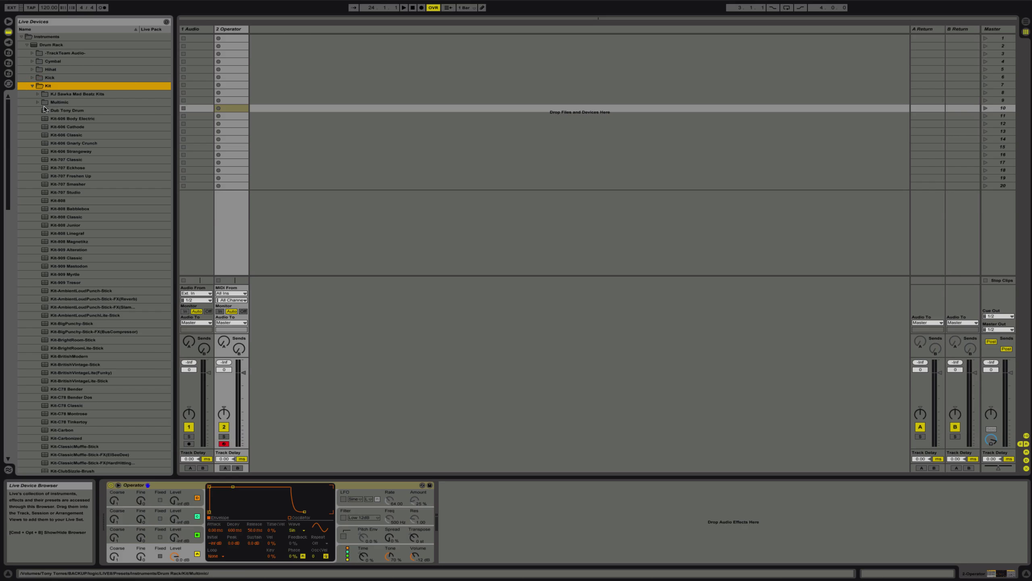
left_click_drag(43, 109, 270, 98)
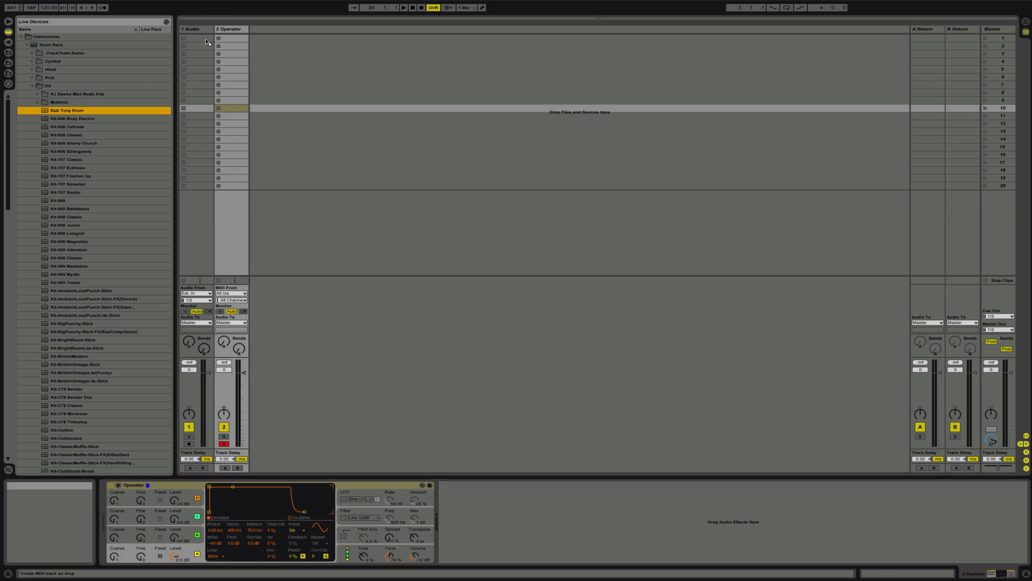
left_click_drag(207, 41, 269, 63)
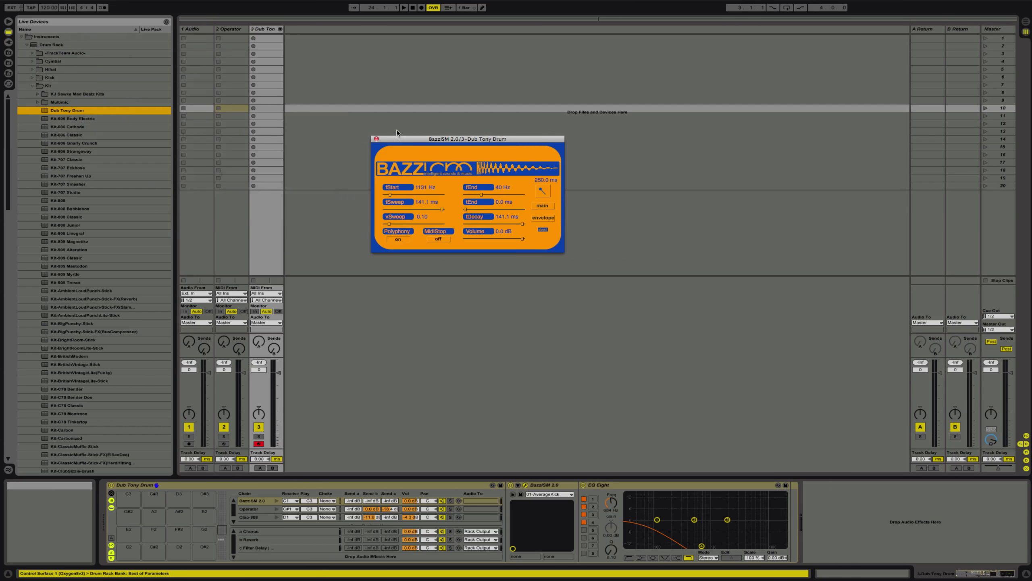
left_click(376, 139)
- Delete the empty audio track and start a new clip in scene 10 of the drum track, with an enlarged note editor
left_click(204, 28)
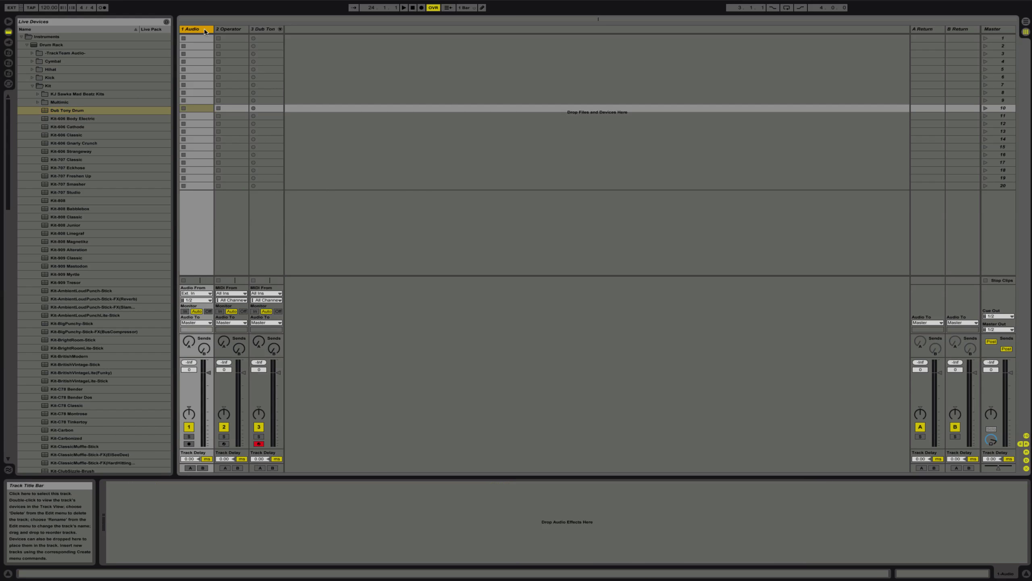
key("Delete")
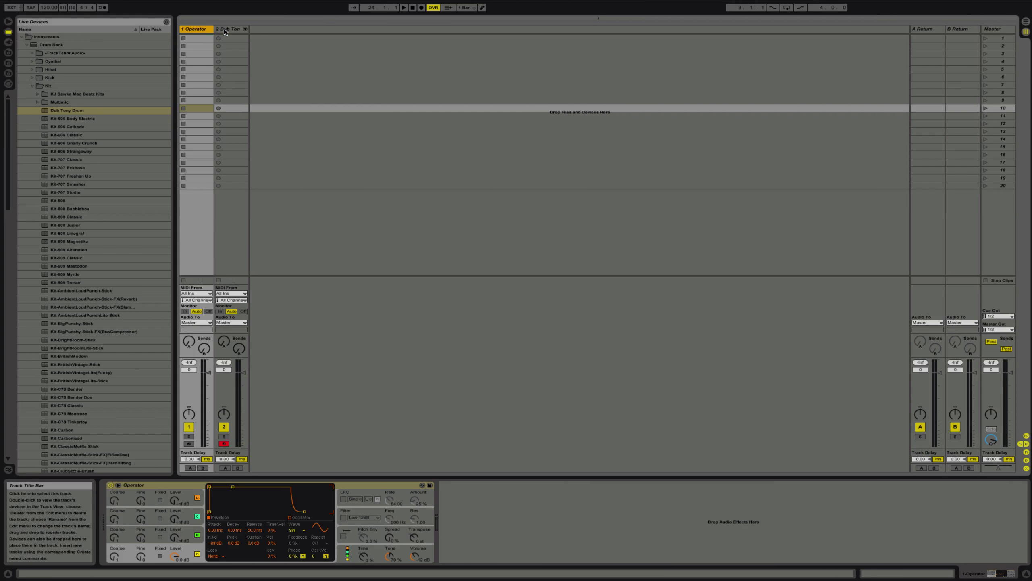
left_click(218, 108)
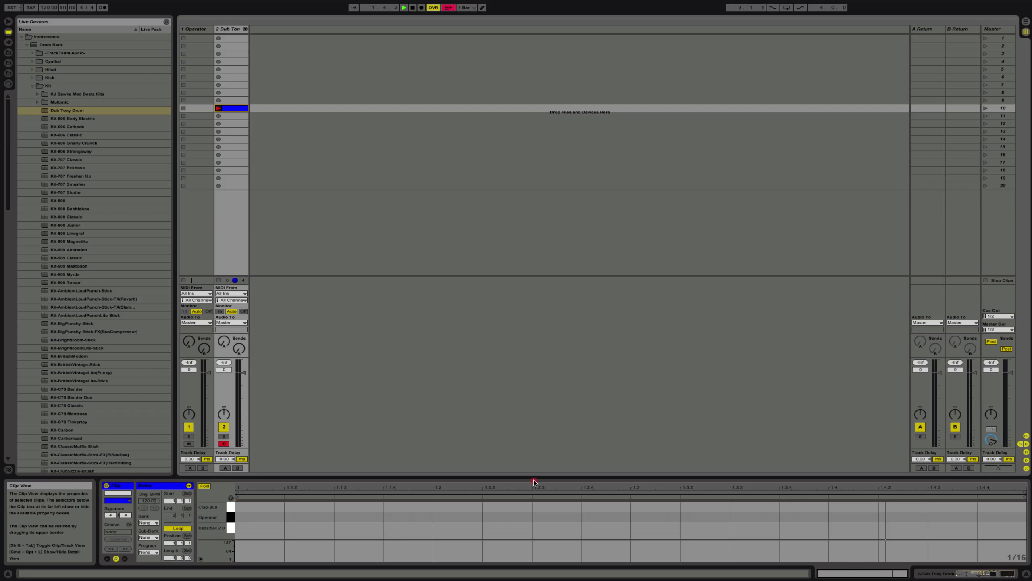
left_click_drag(537, 482, 537, 301)
- Set the drum rack's BazzISM 2.0 kick to the 808 like preset
left_click(1012, 574)
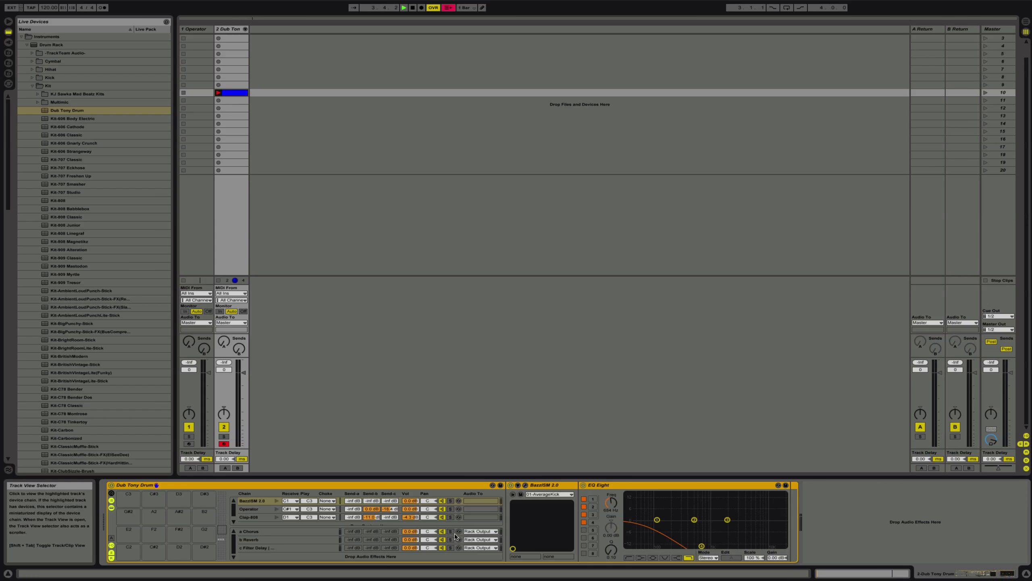
left_click(543, 495)
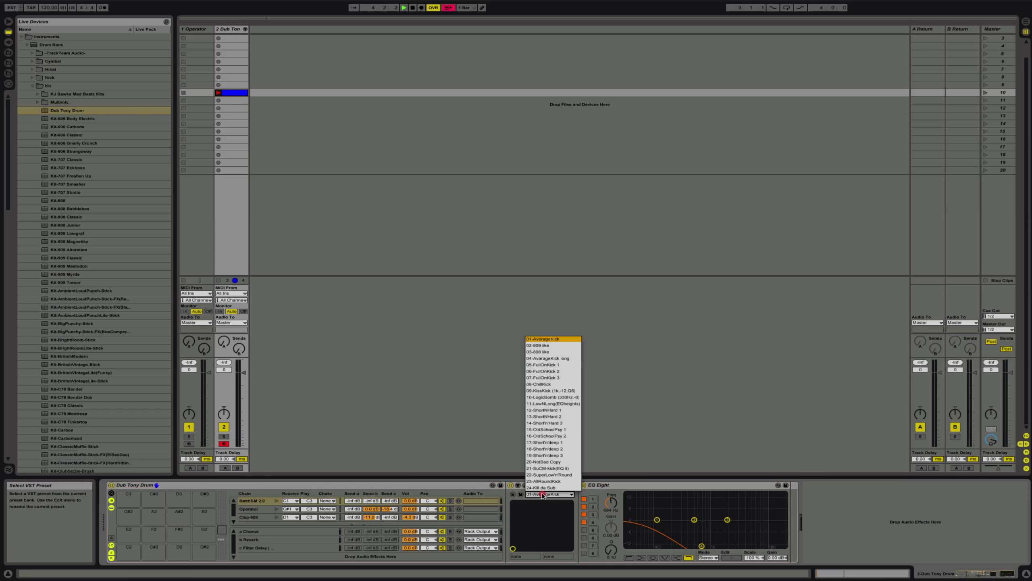
left_click(554, 352)
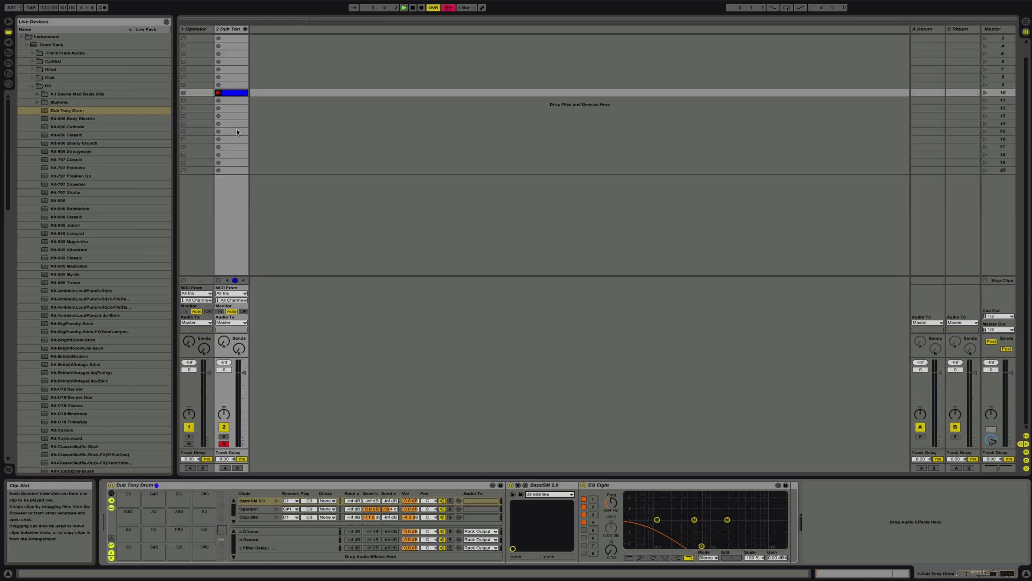
- Place BazzISM kick notes on all four beats of the drum track's scene 10 clip and return to the track's devices
double_click(227, 93)
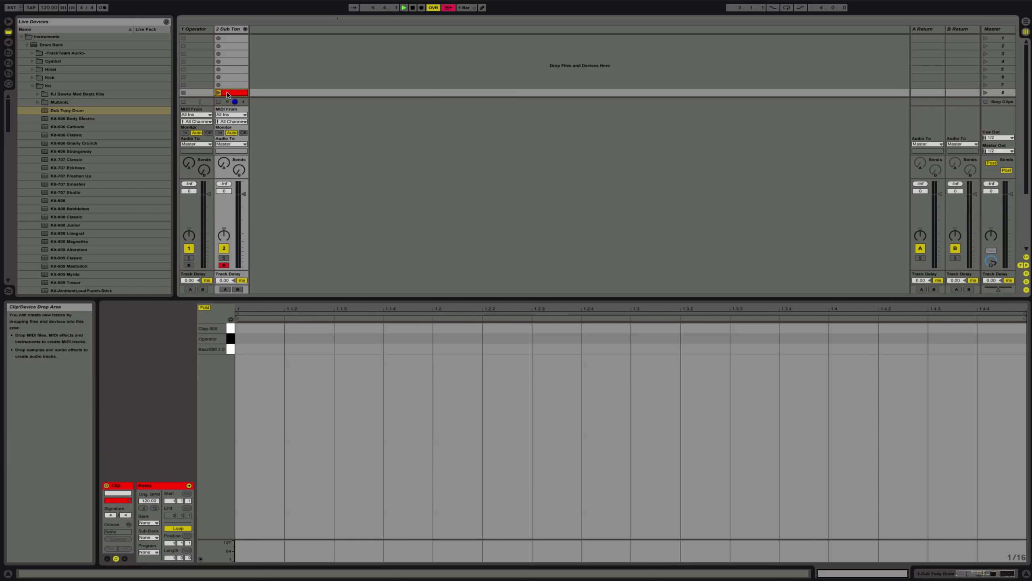
key("Delete")
scroll(227, 92, "down", 5)
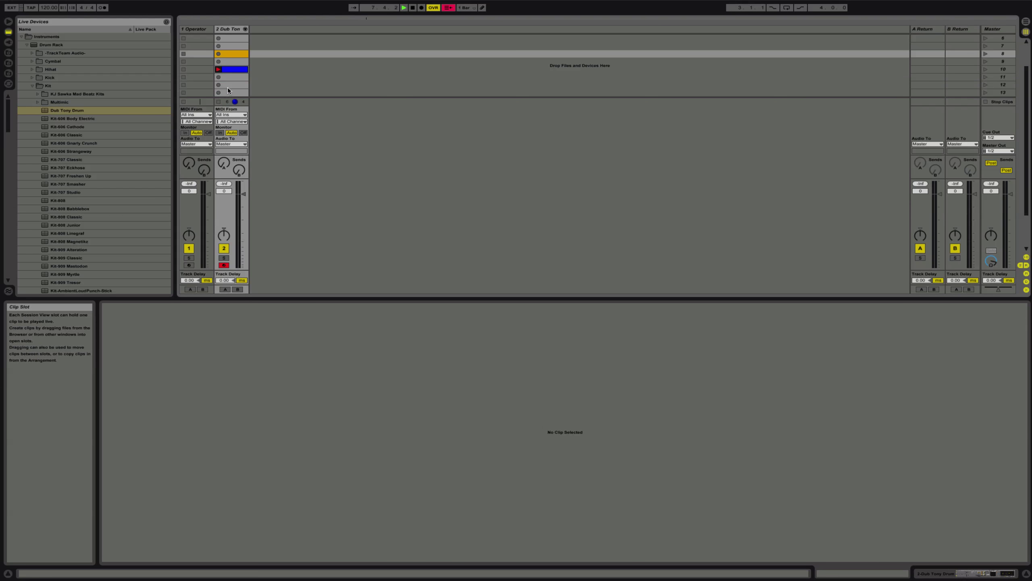
left_click(224, 69)
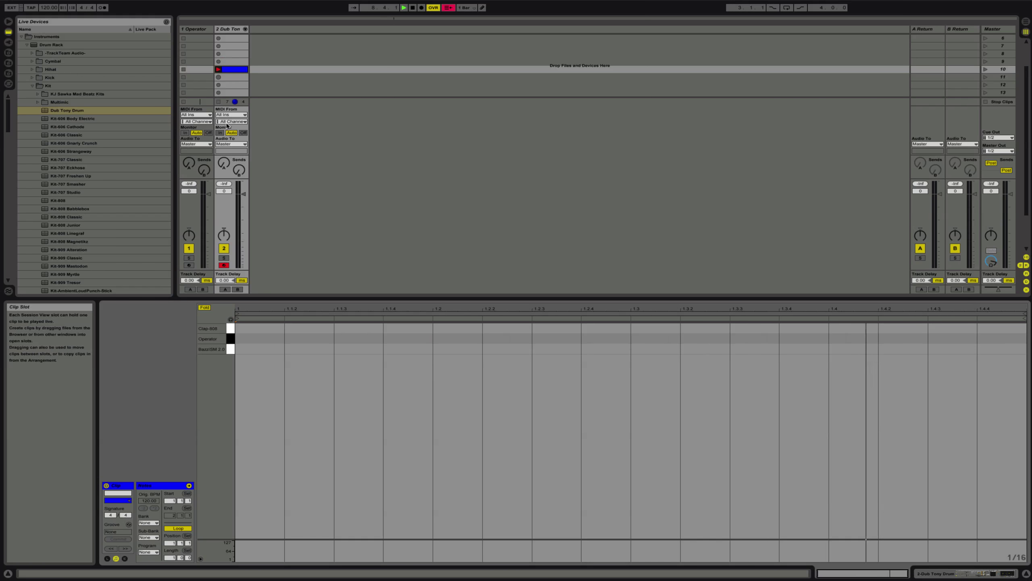
double_click(272, 349)
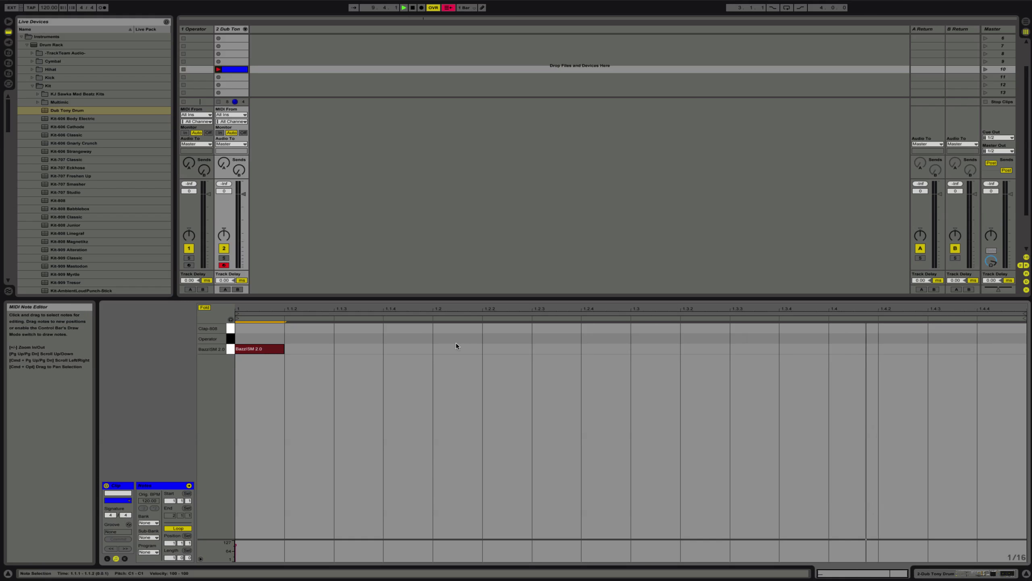
double_click(457, 341)
left_click_drag(458, 345, 472, 351)
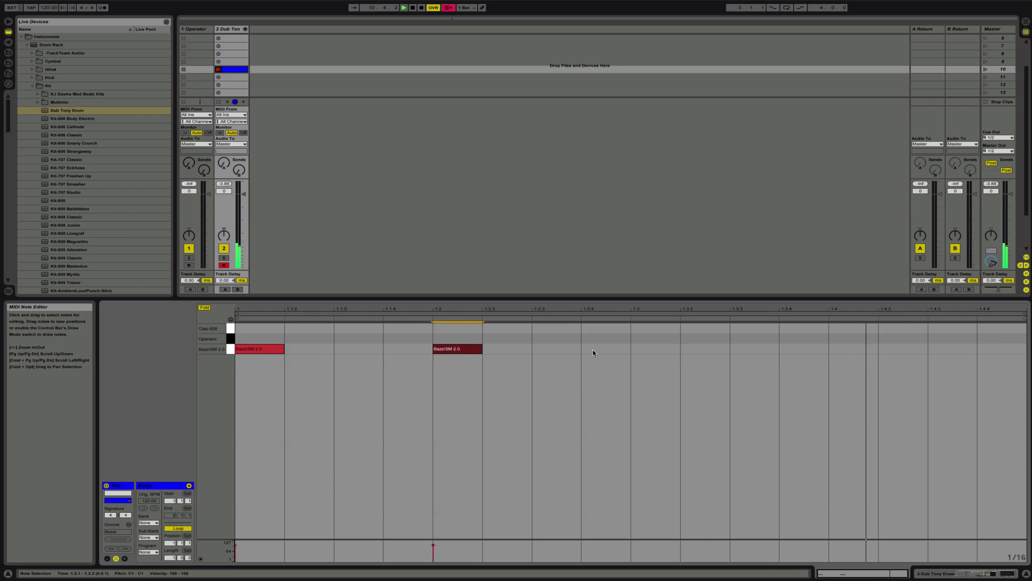
double_click(641, 351)
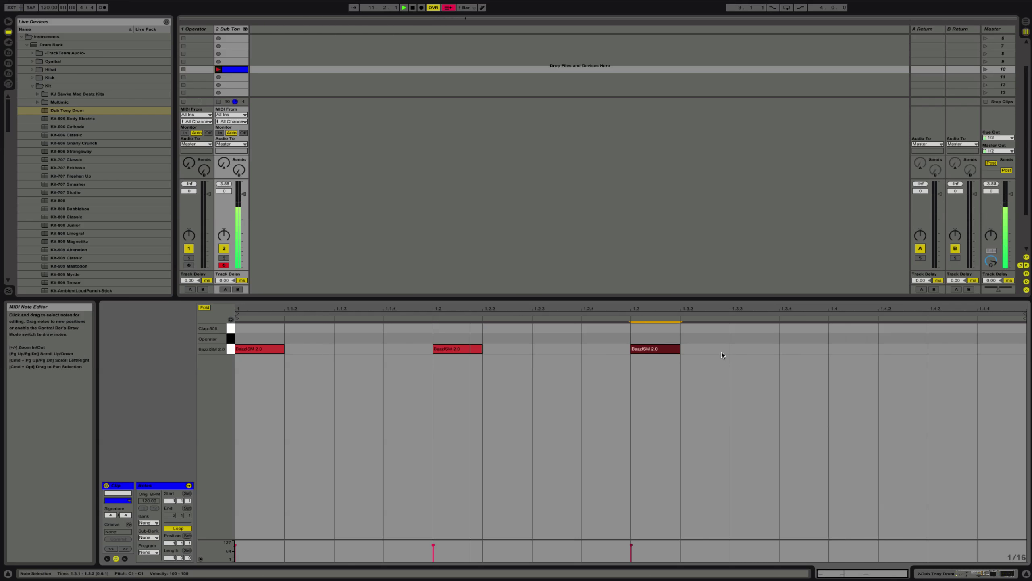
double_click(847, 351)
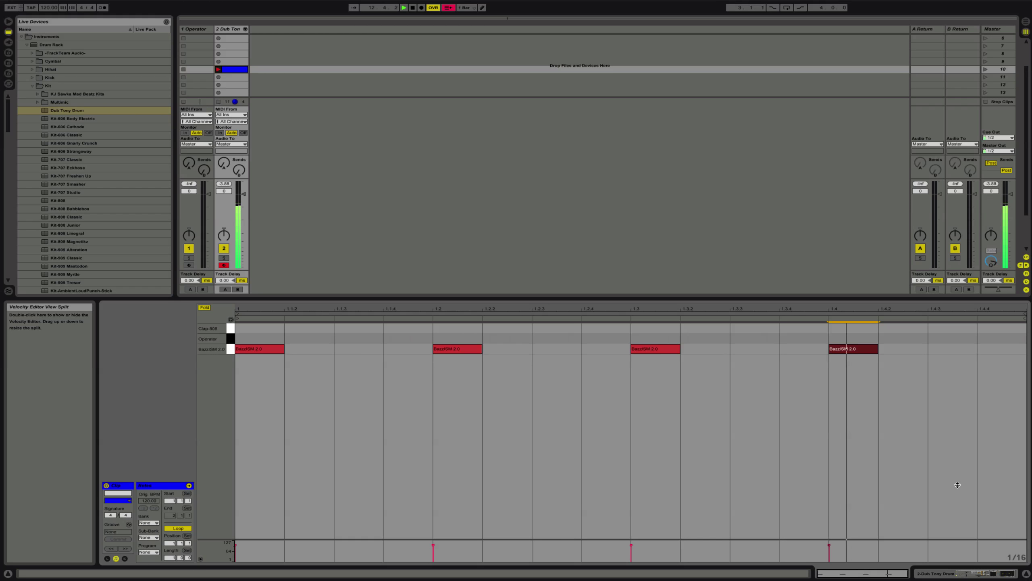
left_click(963, 574)
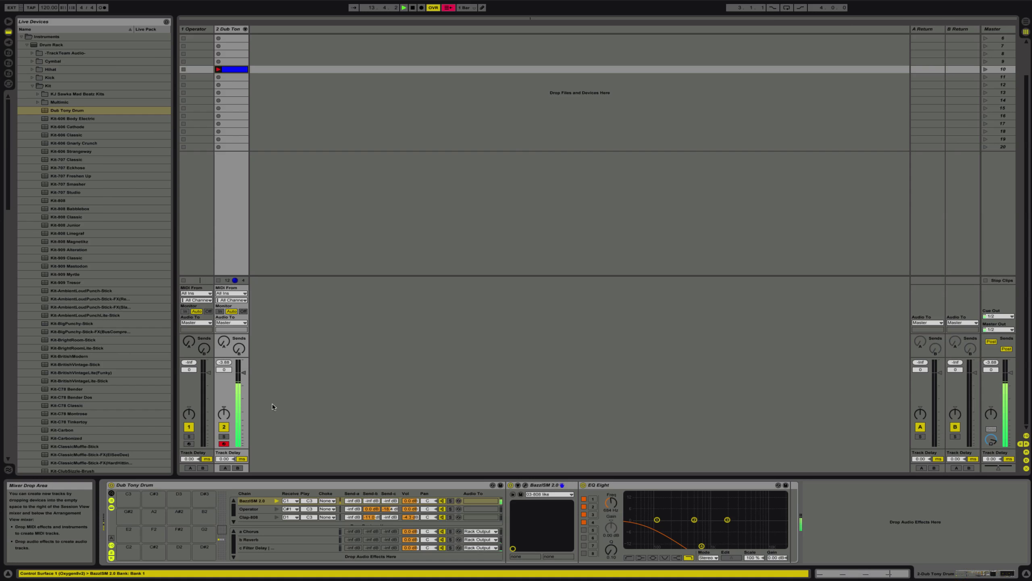
- Create an empty MIDI clip in scene 10 of the Operator track and launch it
double_click(194, 69)
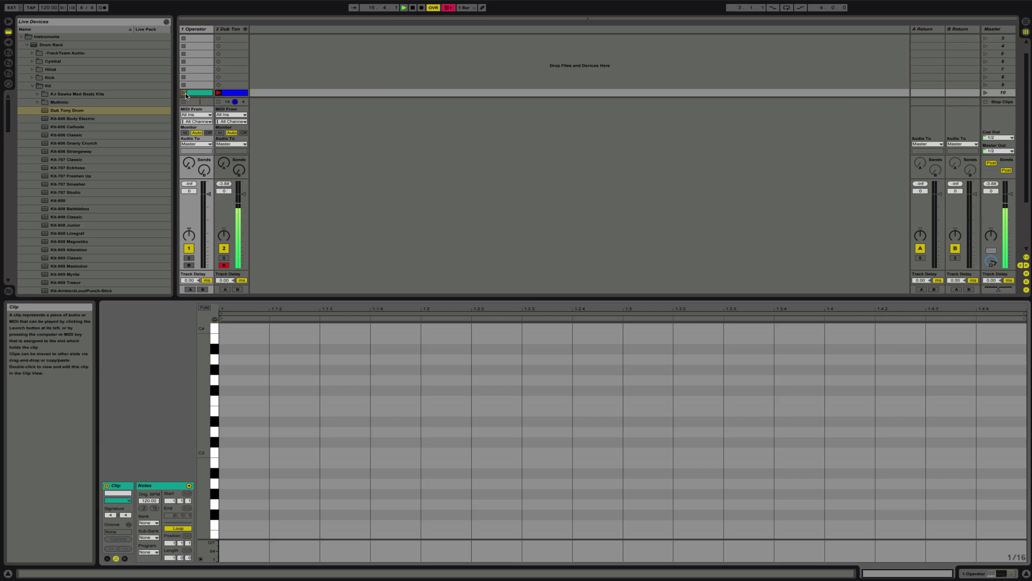
left_click(184, 92)
scroll(274, 473, "down", 5)
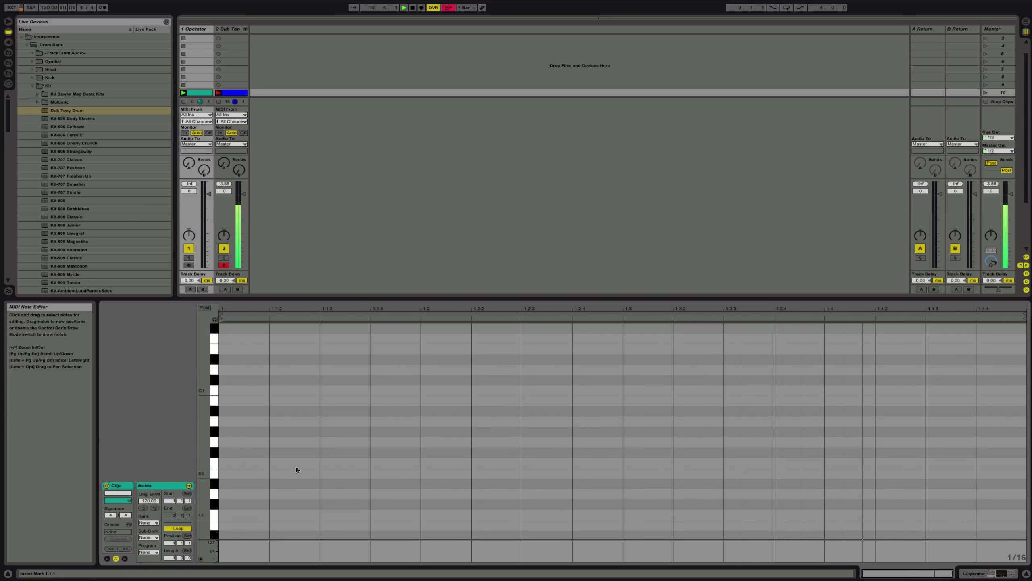
- Place sixteenth E1 notes at 1.1.3, 1.2.3 and 1.3.3 and an F1 note at 1.3.4 in the Operator clip
double_click(313, 370)
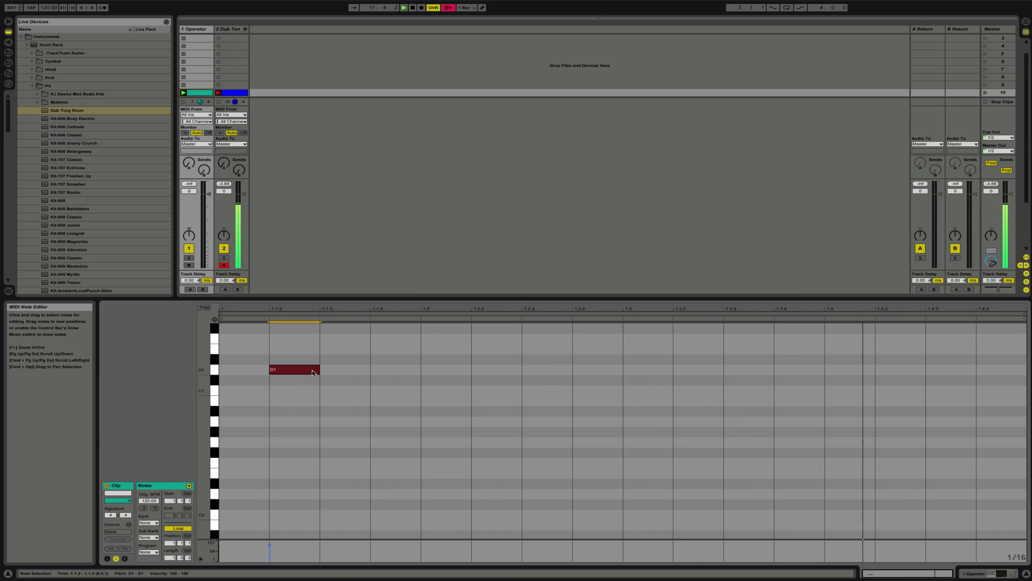
left_click_drag(311, 371, 373, 349)
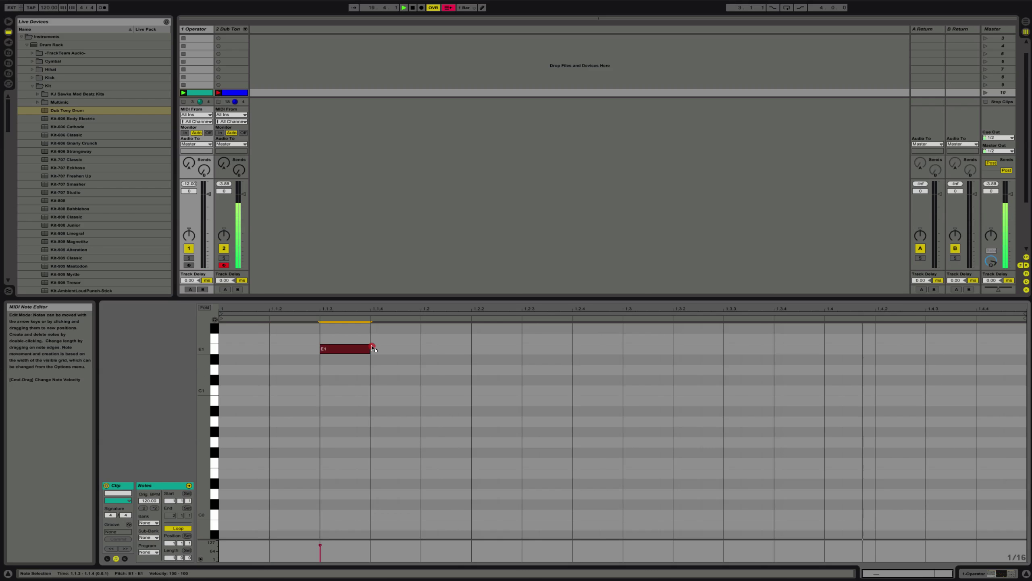
double_click(484, 349)
left_click_drag(491, 351, 564, 352)
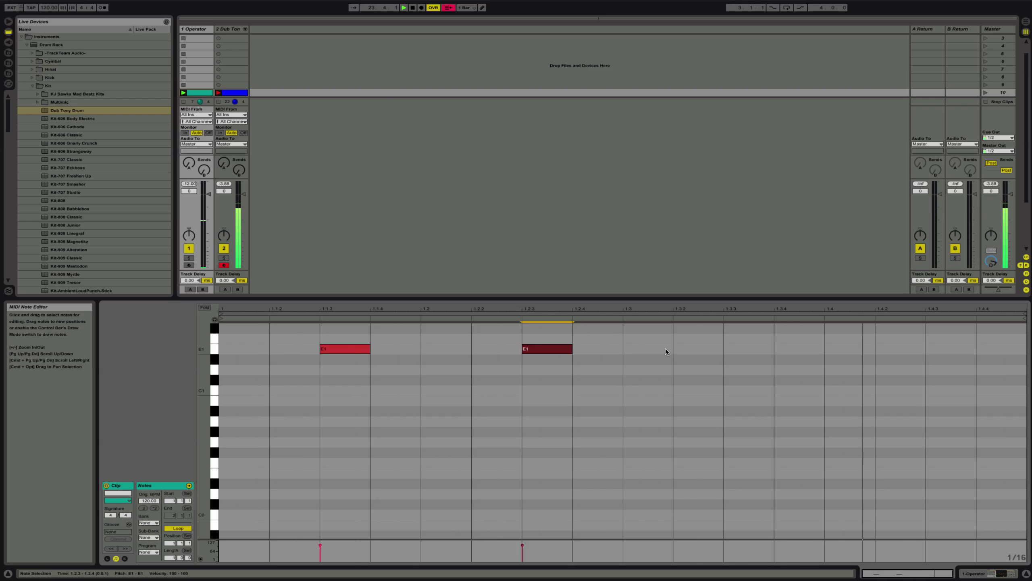
double_click(742, 349)
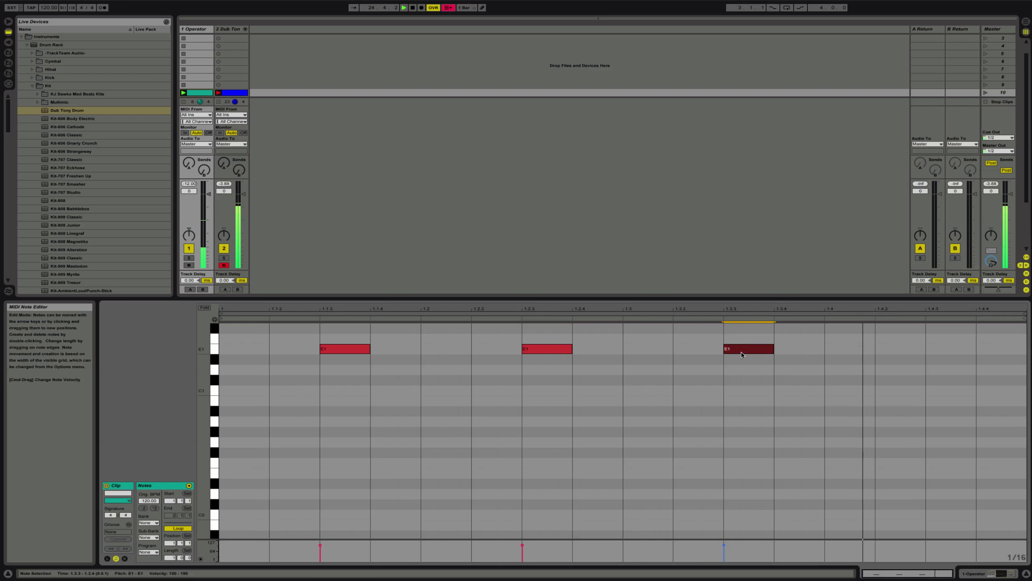
double_click(890, 352)
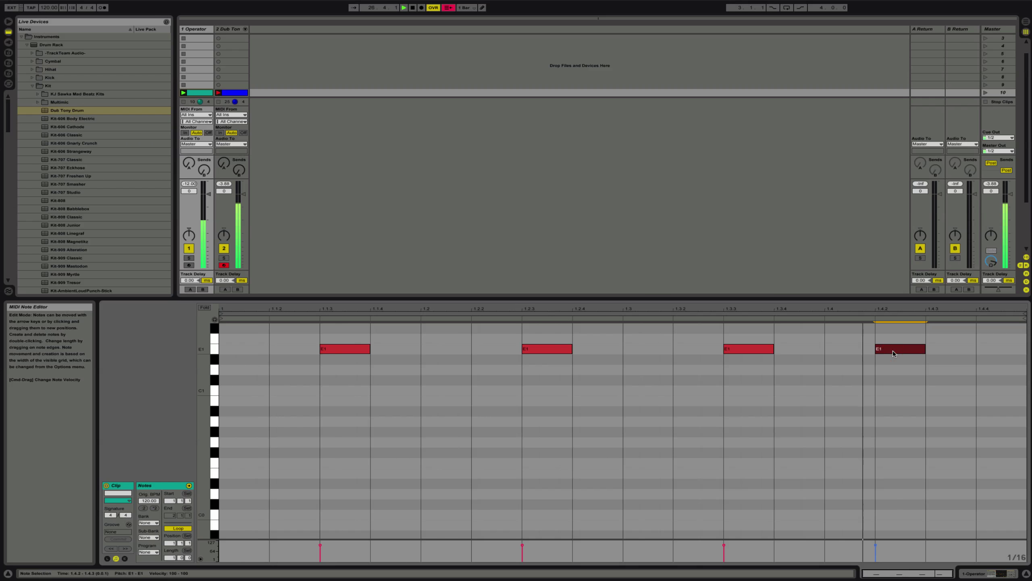
left_click_drag(894, 350, 790, 340)
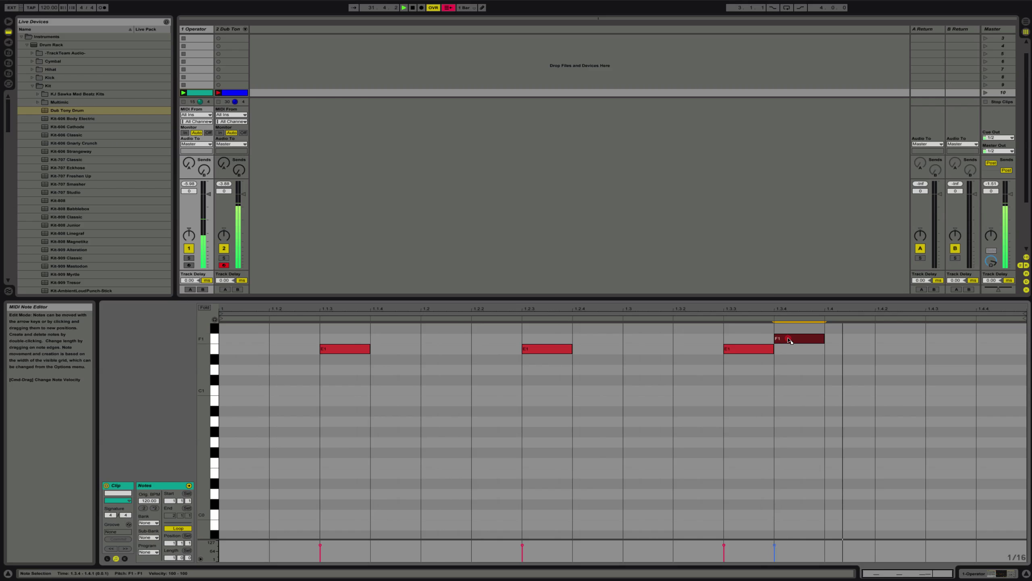
- Set the Operator clip's loop length to 2 bars
left_click(173, 559)
key("Up")
key("Up")
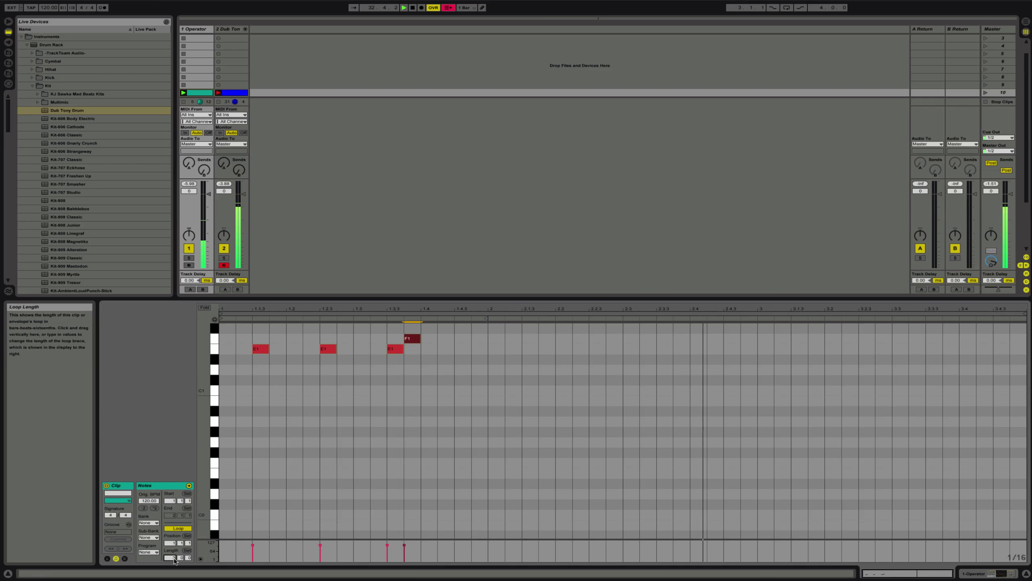
key("Down")
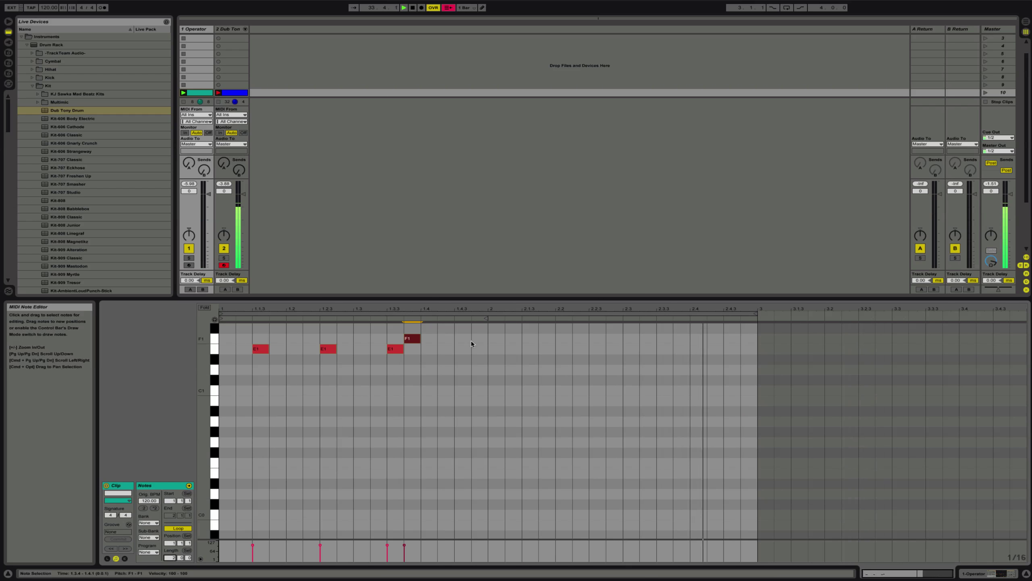
- Duplicate the first bar's four notes into the second bar of the Operator clip
left_click_drag(489, 352, 238, 307)
left_click_drag(172, 293, 172, 293)
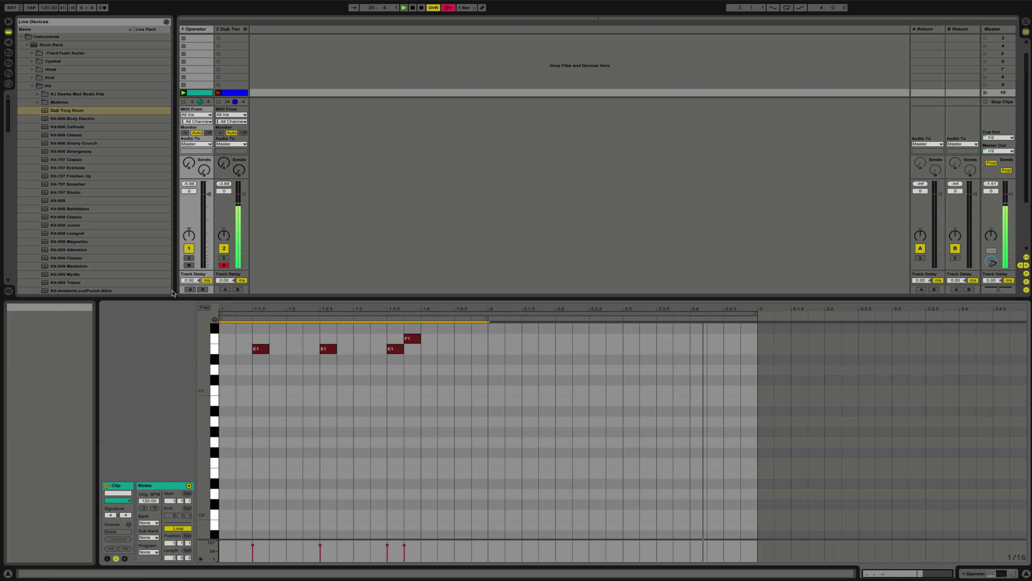
key("ctrl+d")
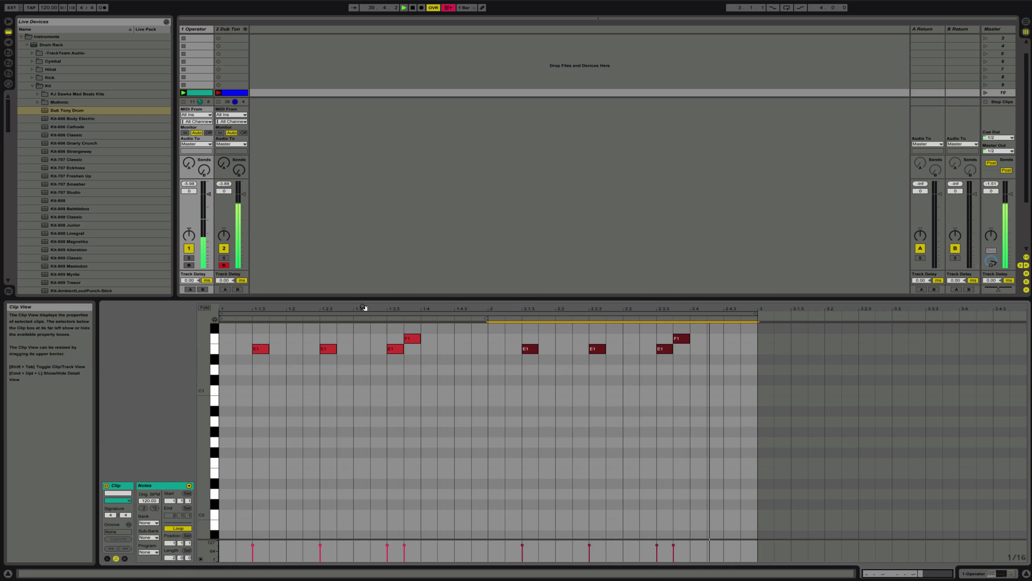
left_click_drag(363, 308, 534, 337)
scroll(517, 340, "down", 5)
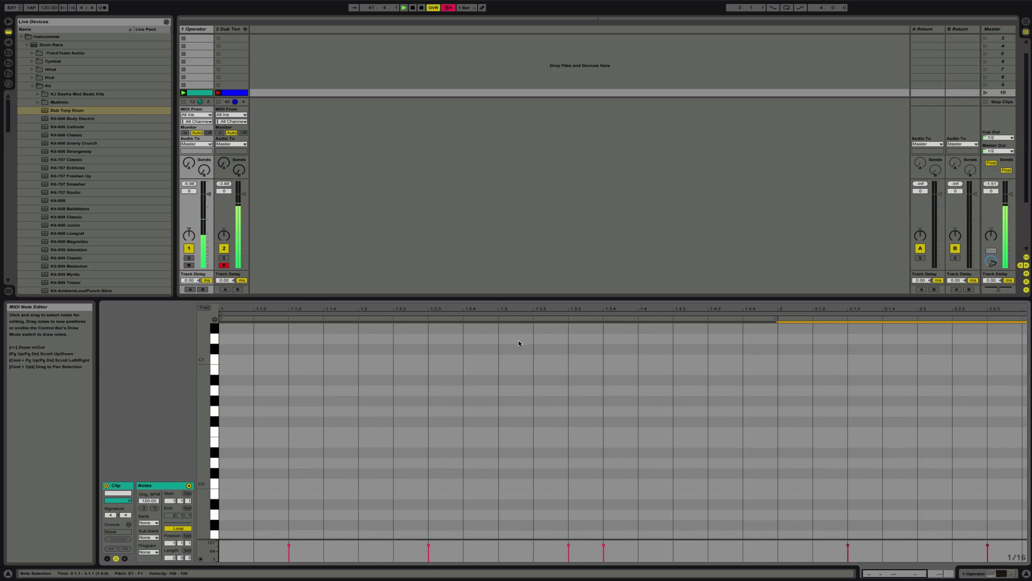
scroll(518, 340, "up", 10)
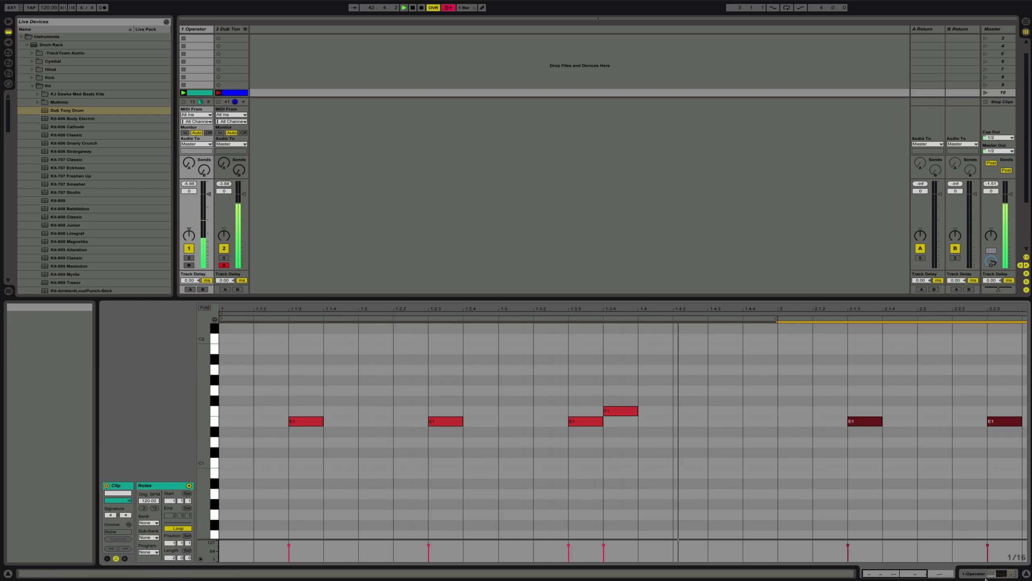
- Set Operator's Spread to 44 % and enable Glide in its pitch settings
key("shift+Tab")
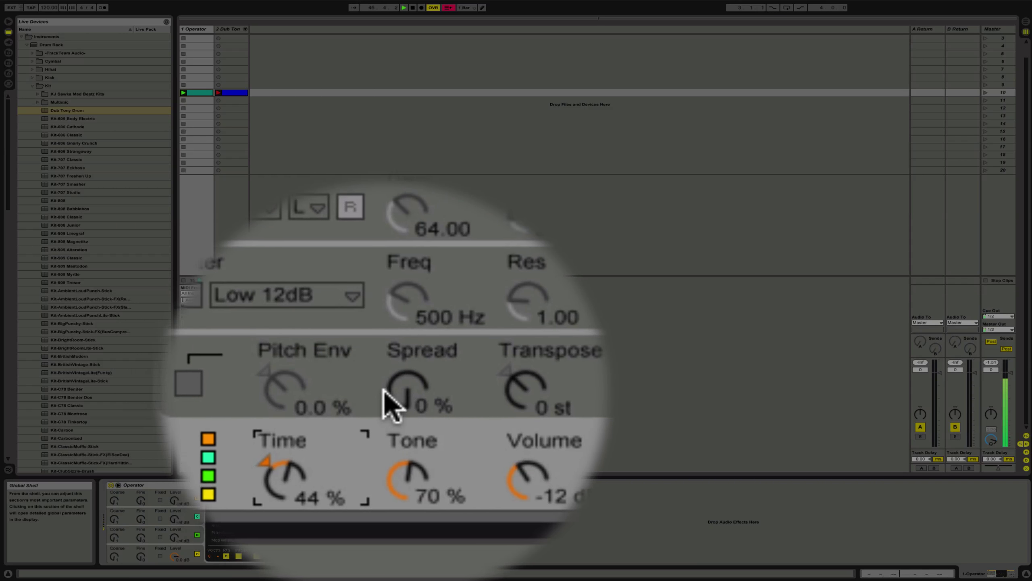
left_click_drag(388, 396, 388, 370)
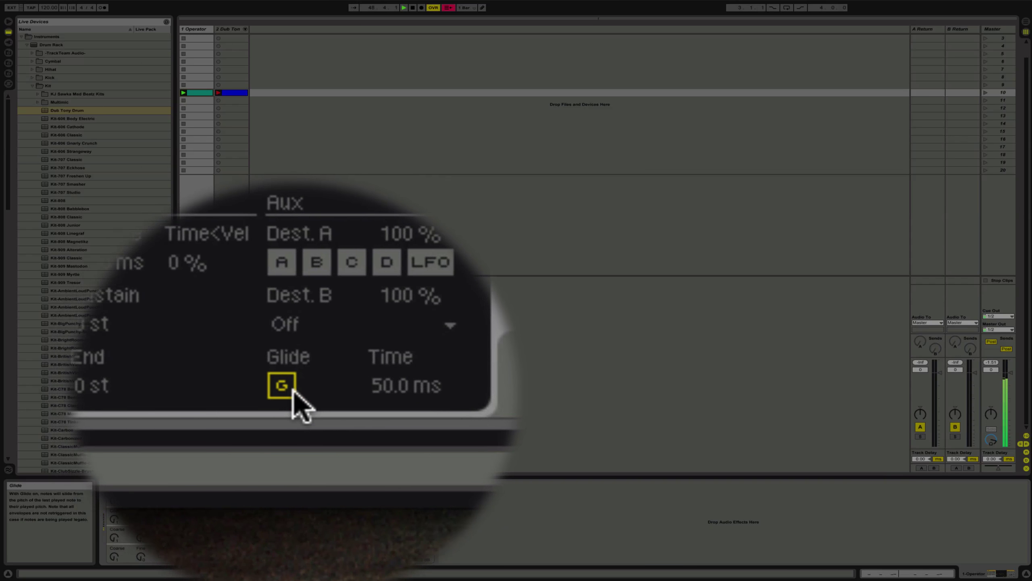
left_click(292, 388)
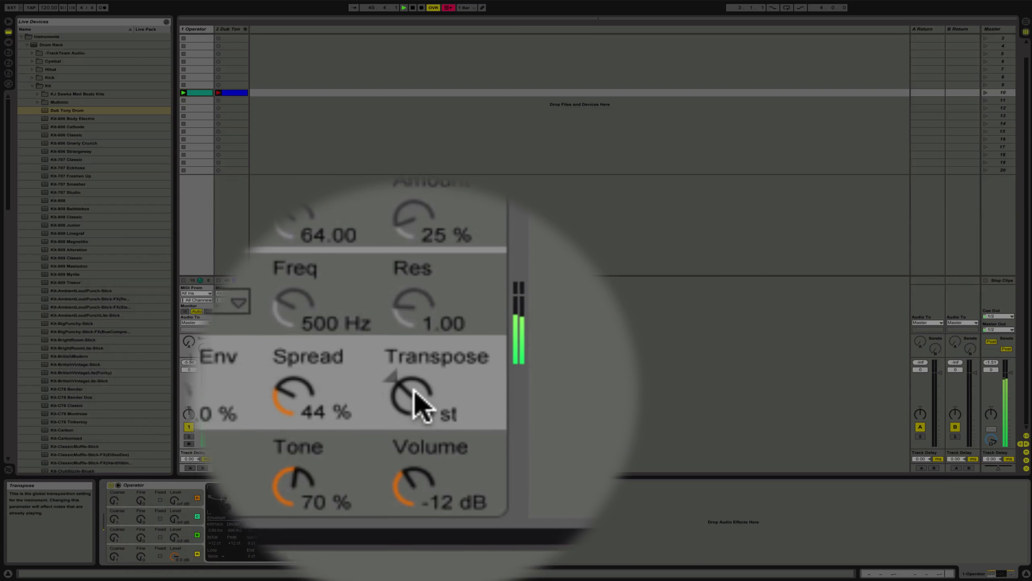
- Transpose Operator by -2 st and bring in oscillator B at -16 dB with a reshaped volume envelope
left_click_drag(224, 392, 224, 396)
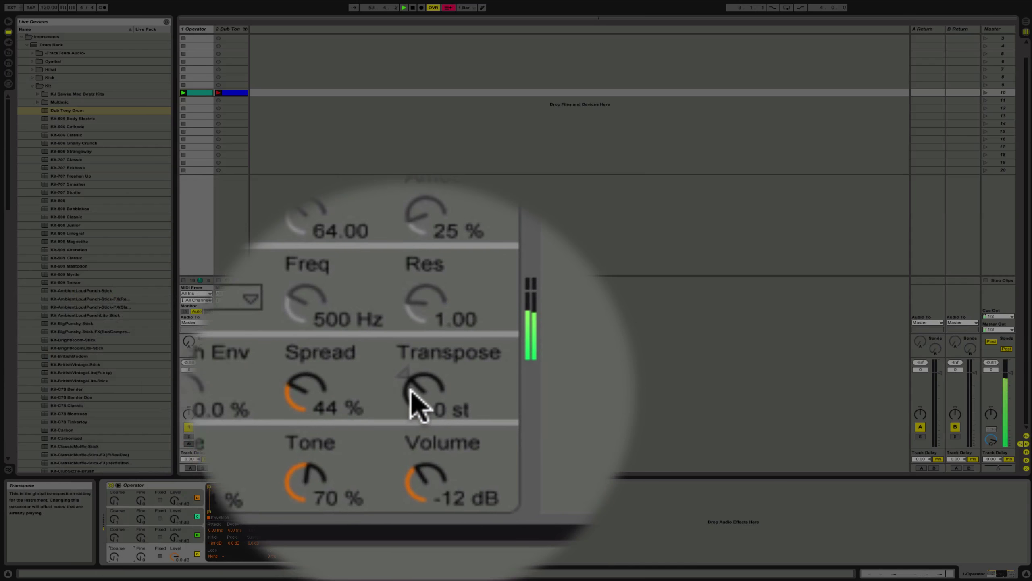
left_click_drag(413, 538, 414, 542)
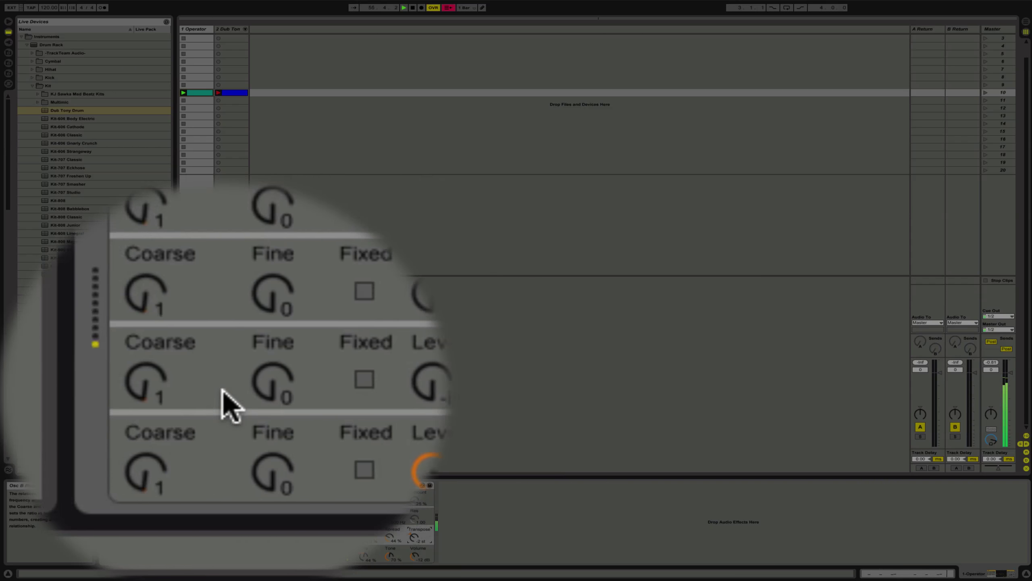
left_click_drag(223, 391, 223, 390)
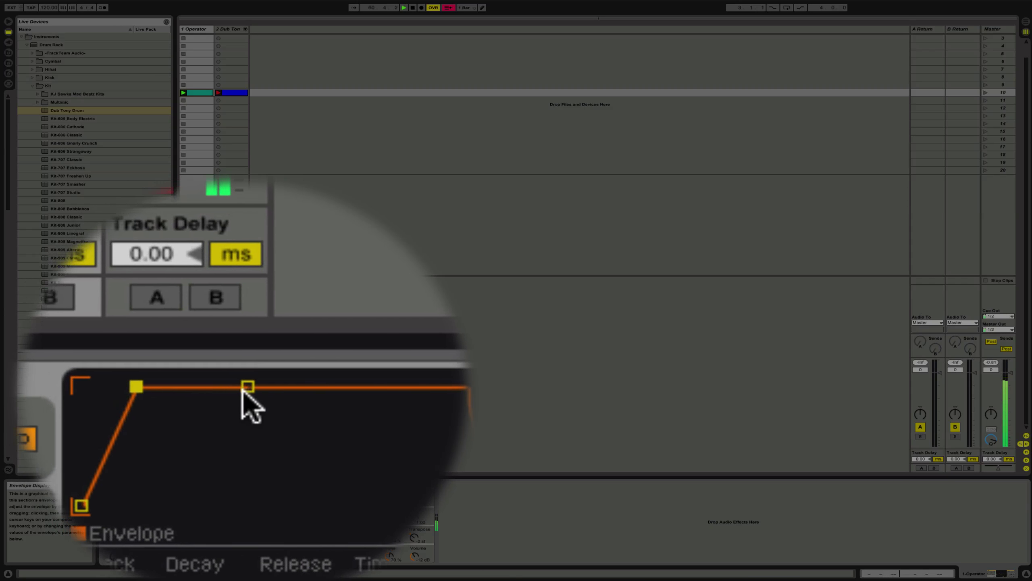
left_click_drag(244, 391, 244, 393)
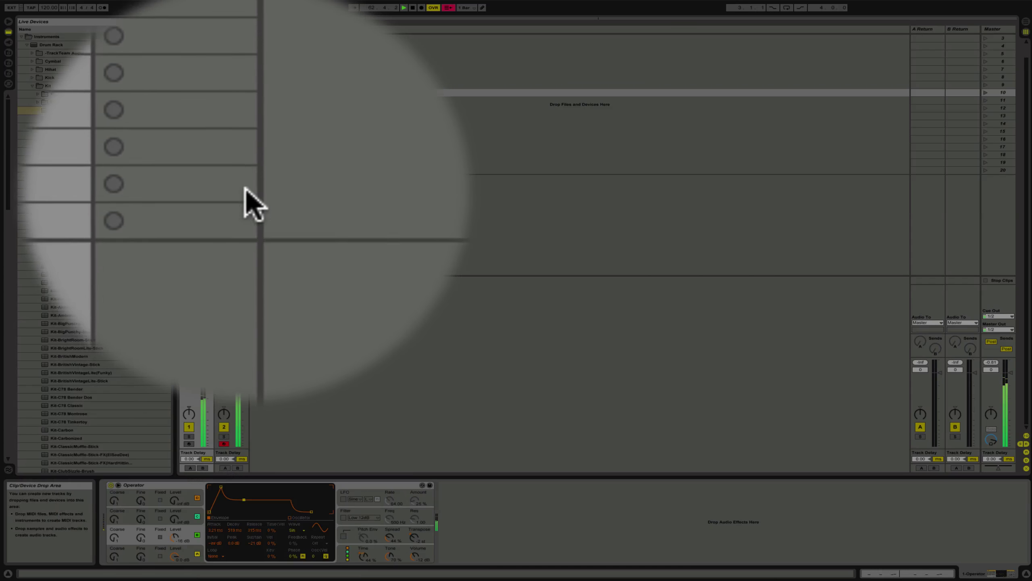
- Add an F#1 note three sixteenths long at 1.2.1 in the Operator clip
left_click(203, 93)
double_click(222, 188)
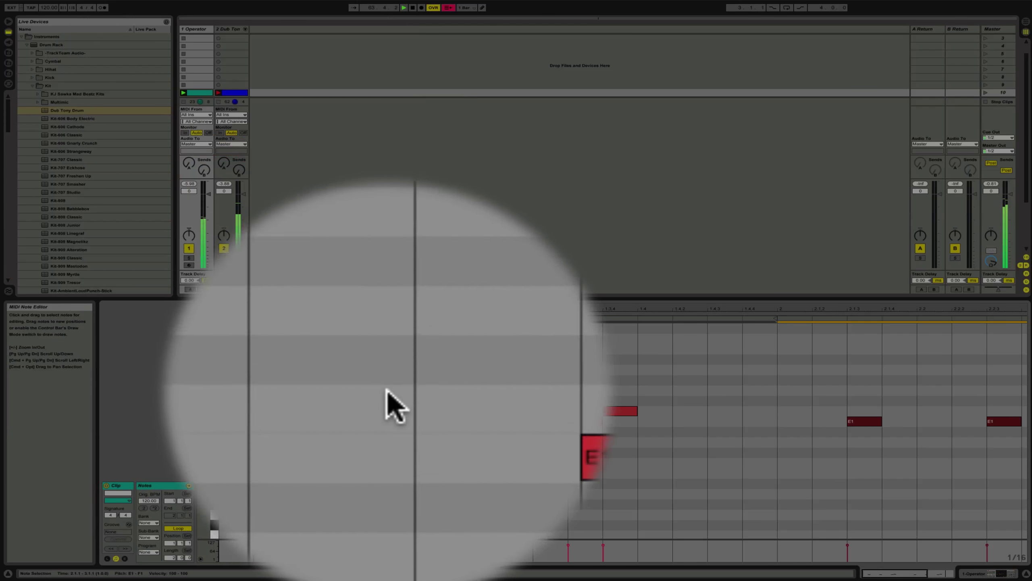
double_click(387, 396)
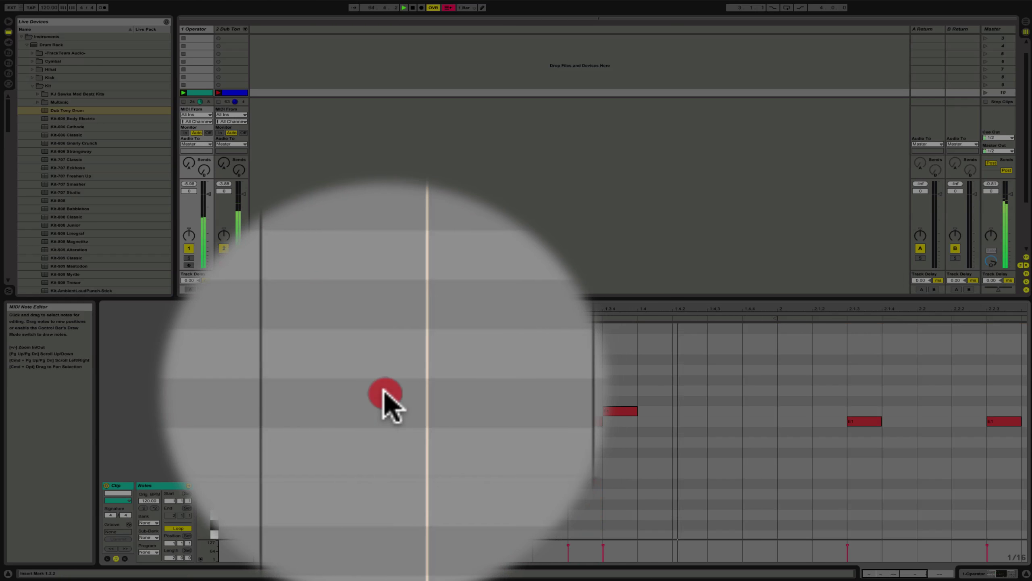
left_click_drag(387, 392, 463, 394)
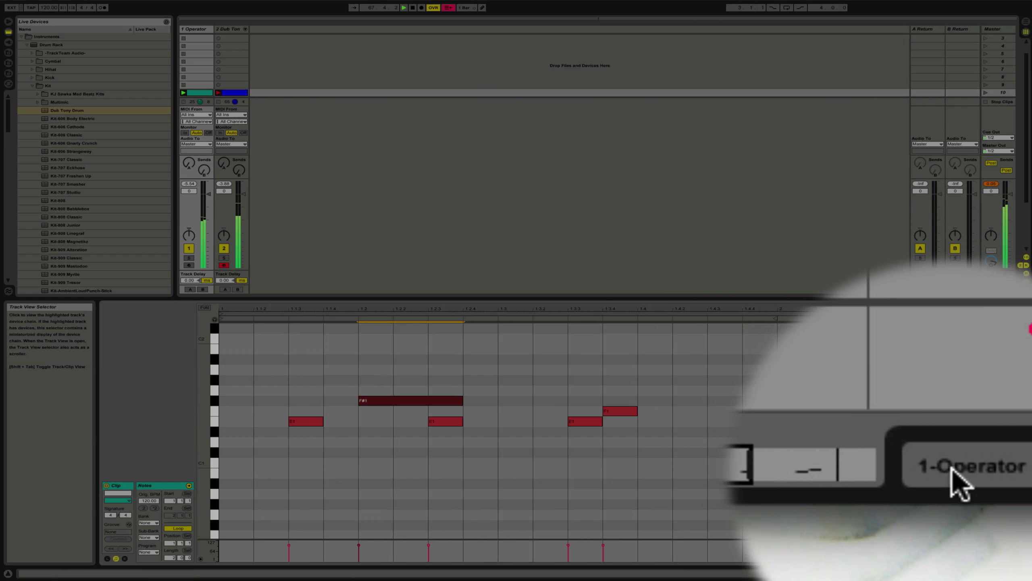
- Add a G1 note three sixteenths long from 2.1.4 to 2.2.3 in the Operator clip's second bar
scroll(691, 389, "right", 6)
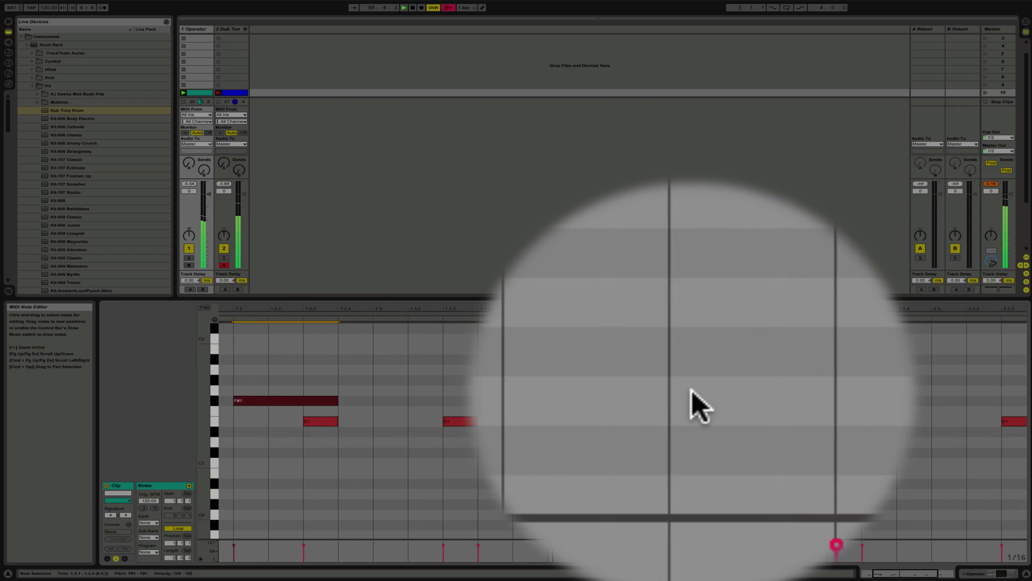
scroll(691, 390, "right", 2)
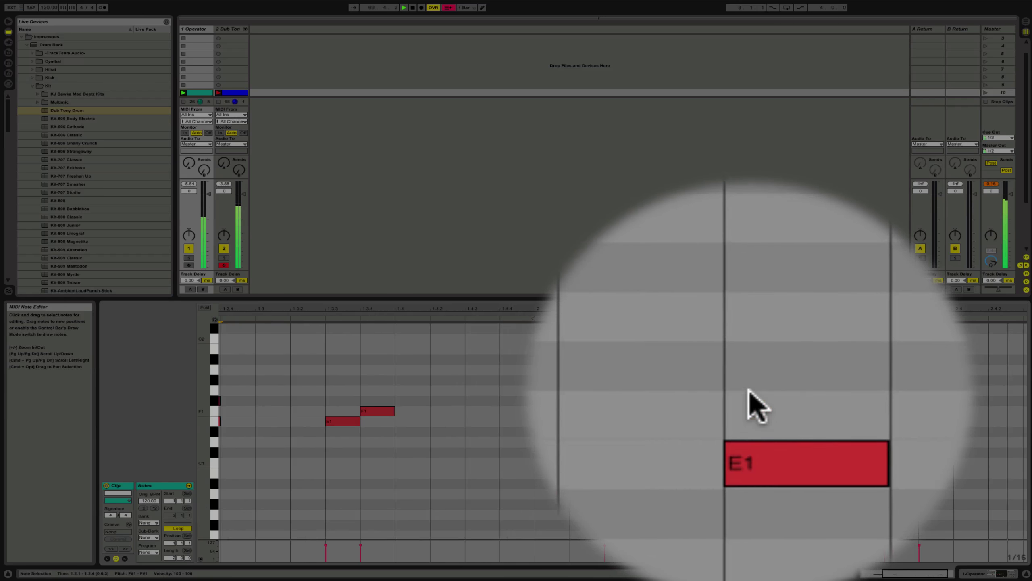
double_click(752, 401)
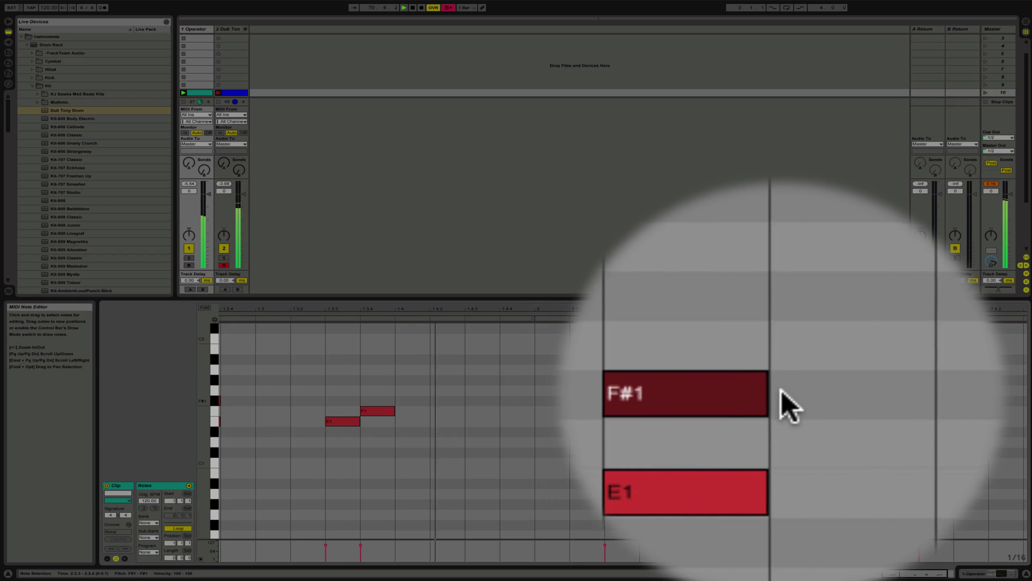
left_click_drag(778, 394, 711, 393)
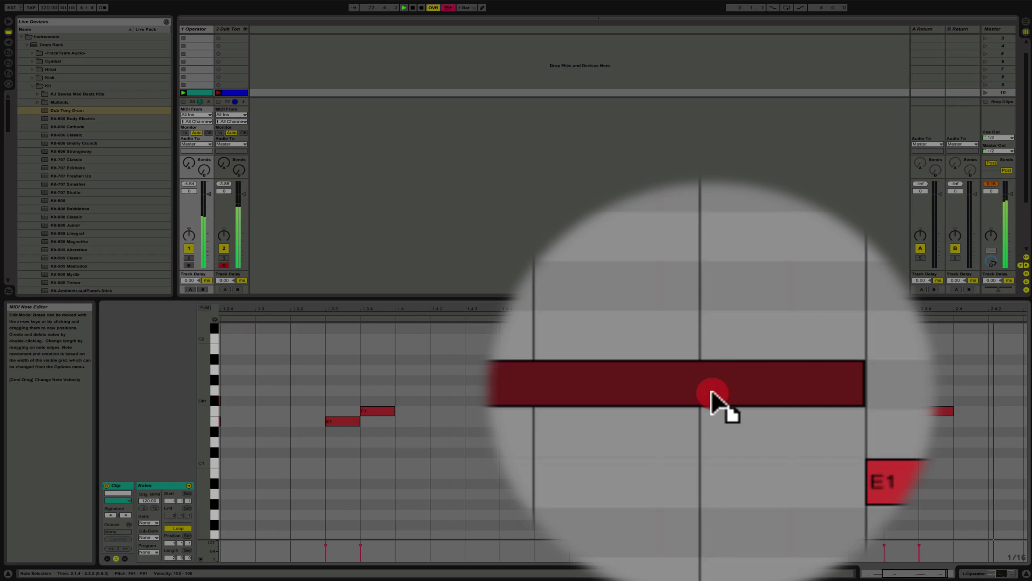
key("Up")
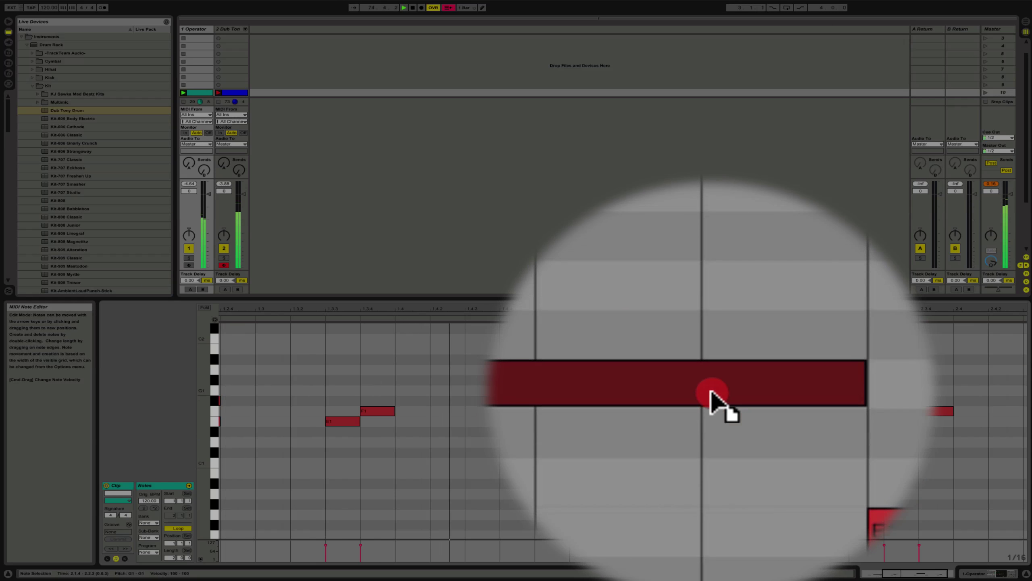
- Return to the Operator device and set its Spread to 100 %
left_click(973, 573)
mouse_move(487, 577)
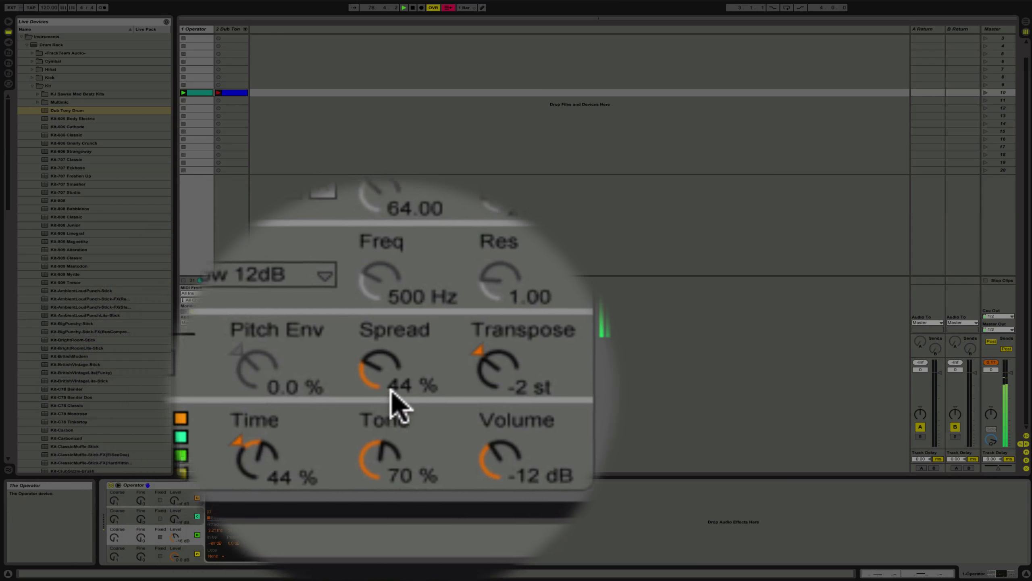
left_click_drag(392, 403, 392, 375)
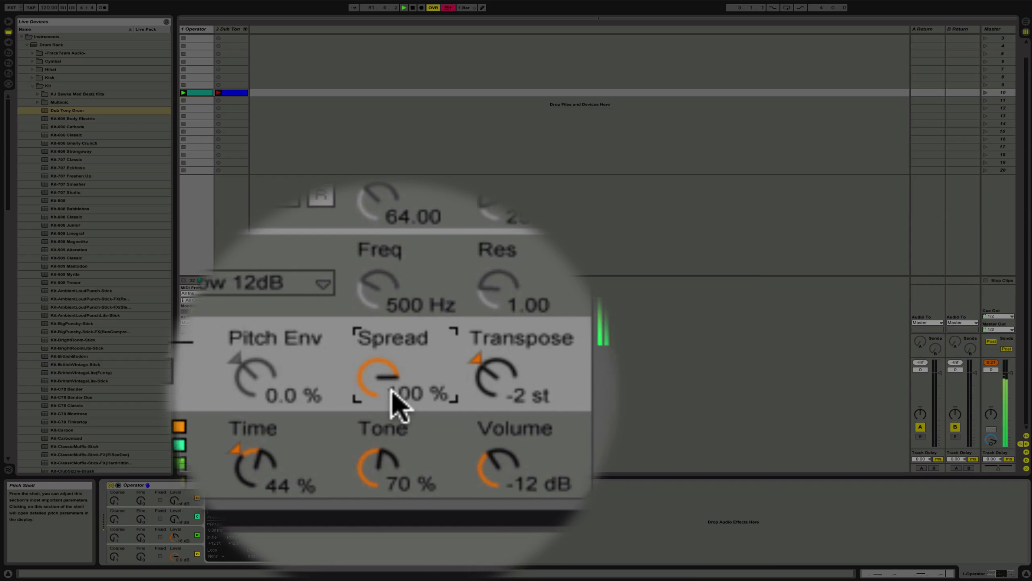
- Enable Operator's Low 12dB filter with a frequency of 138 Hz and a resonance of 0.77
left_click(343, 392)
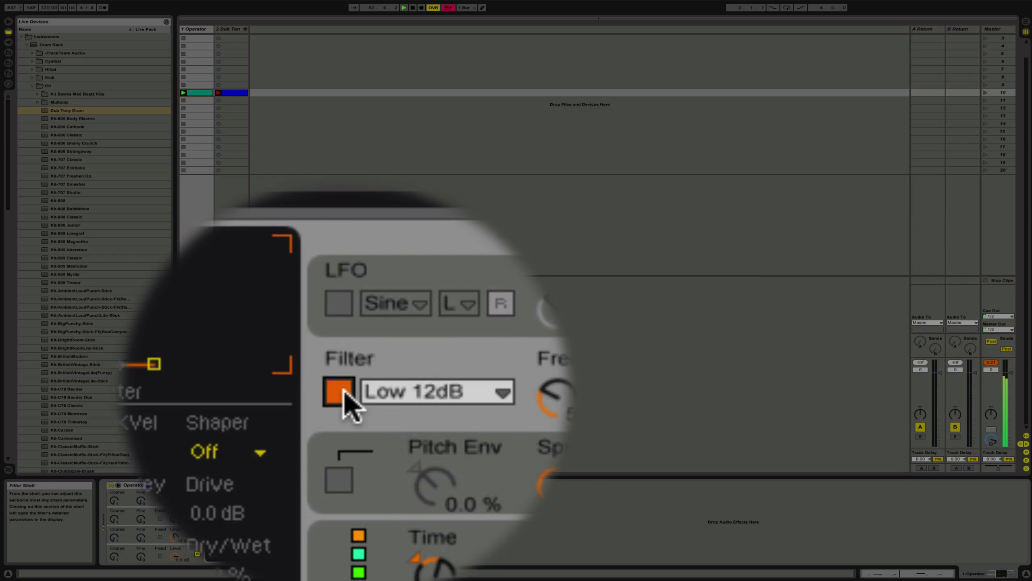
left_click(391, 393)
left_click_drag(389, 392, 414, 407)
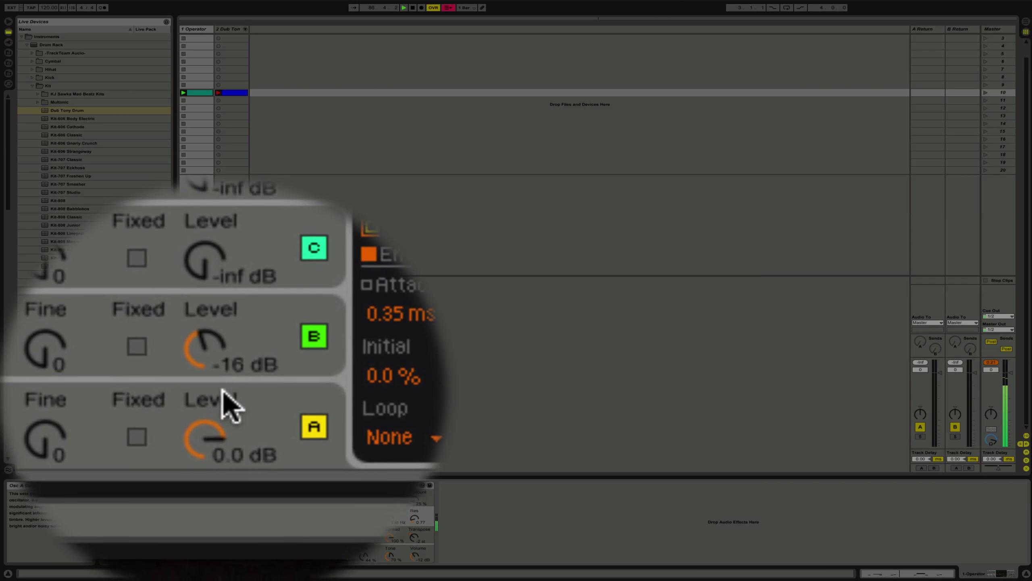
- Set oscillator B to Coarse 0.5, Fine 98 and level -17 dB, and change the filter to Low SVF at 102 Hz
left_click_drag(222, 388, 175, 347)
left_click_drag(223, 389, 222, 387)
left_click_drag(82, 376, 82, 381)
left_click_drag(209, 385, 209, 382)
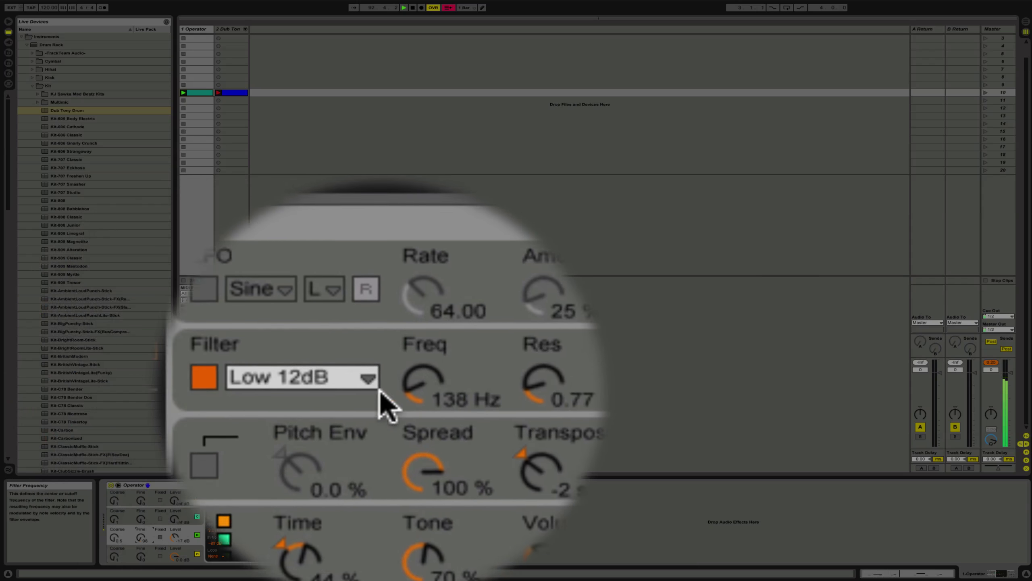
mouse_move(373, 387)
left_mouse_down()
mouse_move(392, 413)
mouse_move(391, 392)
left_mouse_up()
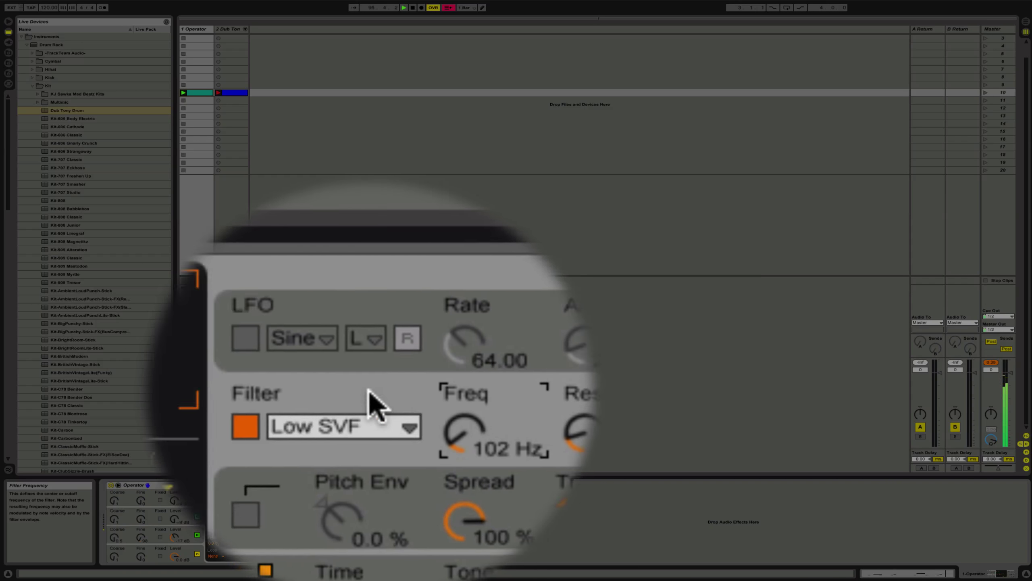
- Enable Operator's LFO and switch off oscillators A, B, C and D as its destinations
left_click(345, 389)
left_click(318, 390)
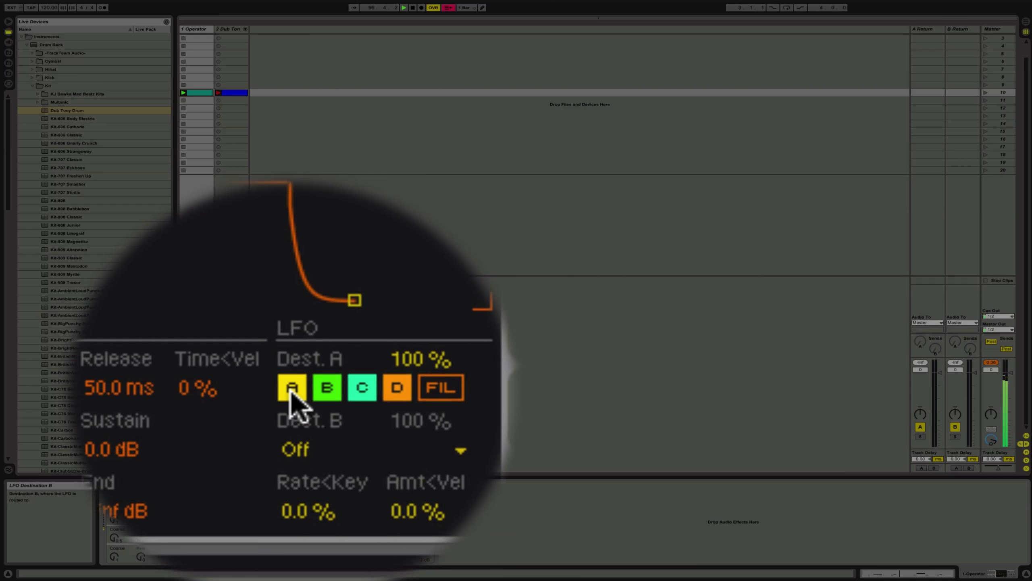
left_click(295, 402)
left_click(300, 391)
left_click(311, 400)
left_click(313, 391)
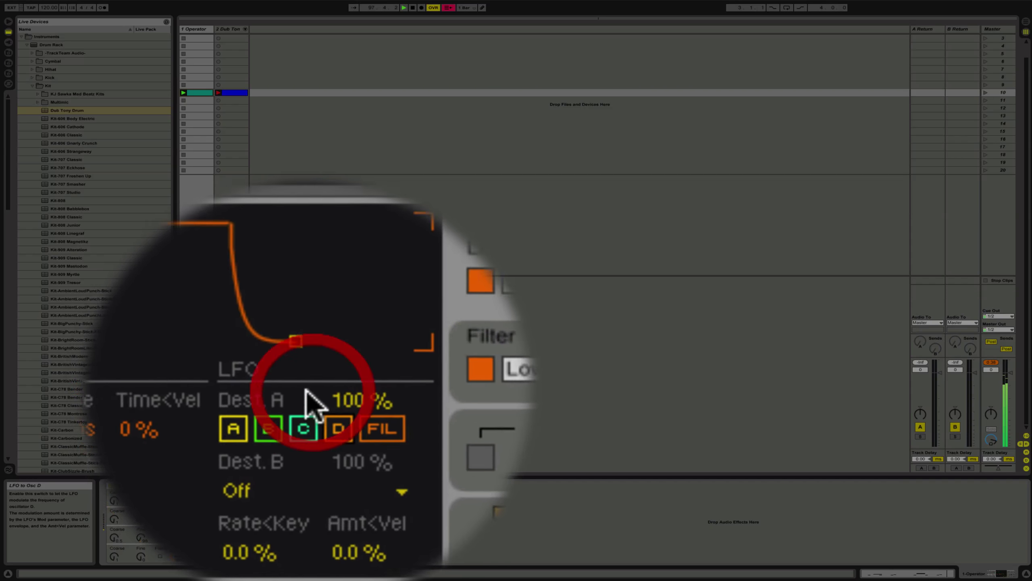
- Raise the LFO amount to 98 % and increase the LFO rate
left_click_drag(420, 399, 419, 380)
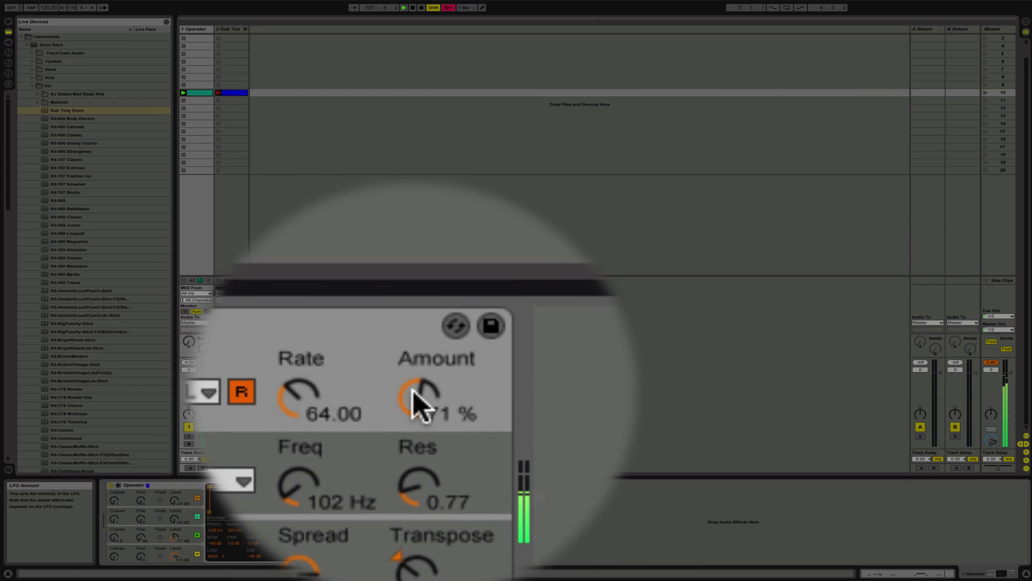
left_click_drag(416, 393, 416, 373)
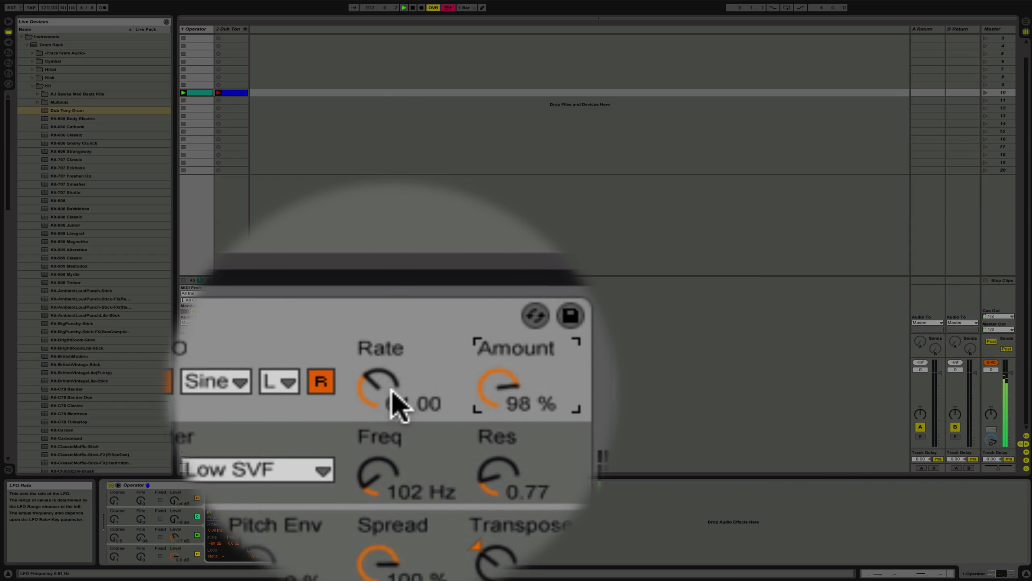
mouse_move(394, 406)
left_mouse_down()
mouse_move(394, 375)
mouse_move(394, 393)
left_mouse_up()
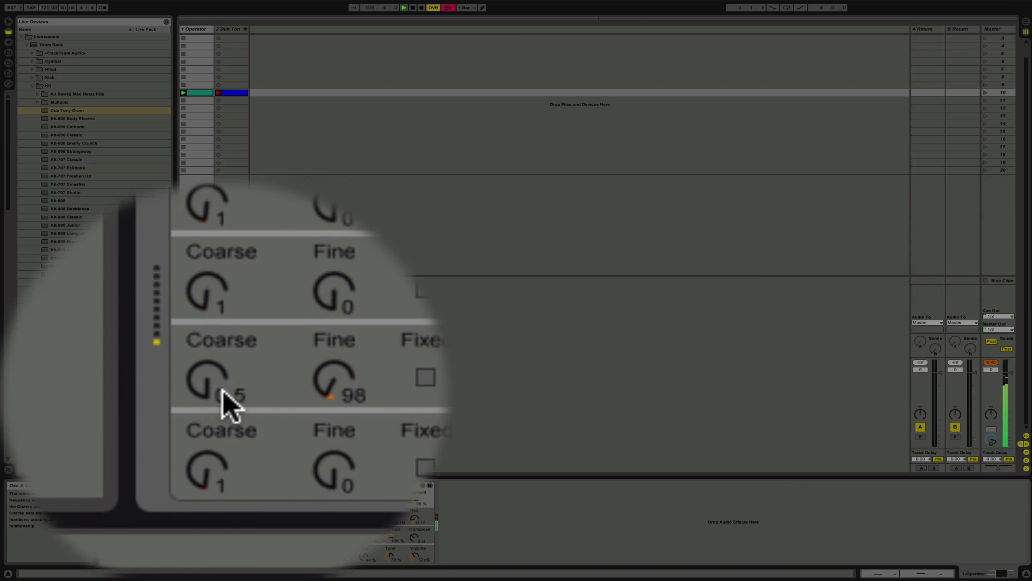
- Raise oscillator C's level to -22 dB and set its waveform to Noise White, trying Square D and Noise Looped first
left_click_drag(231, 396, 230, 388)
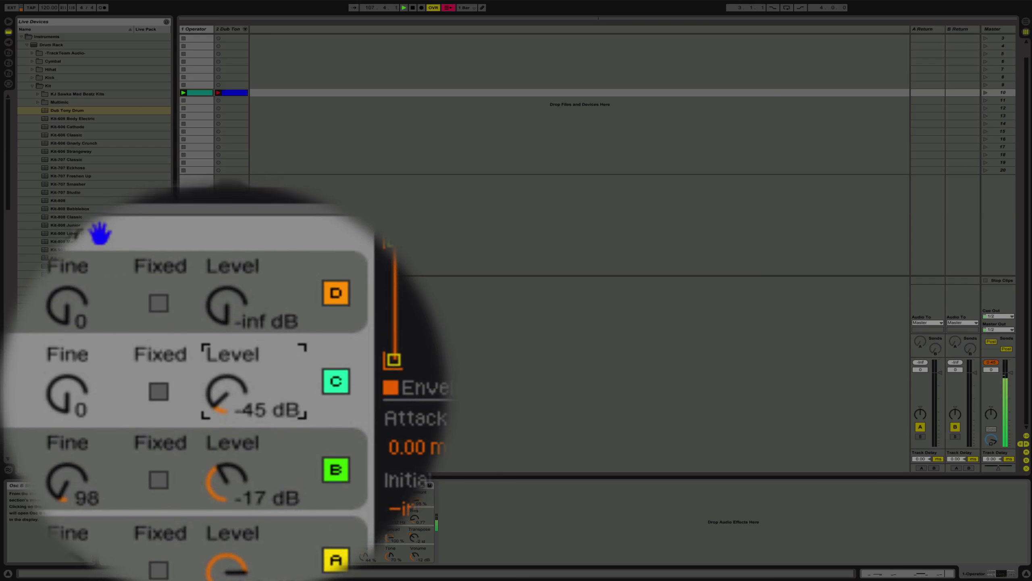
left_click_drag(100, 233, 101, 222)
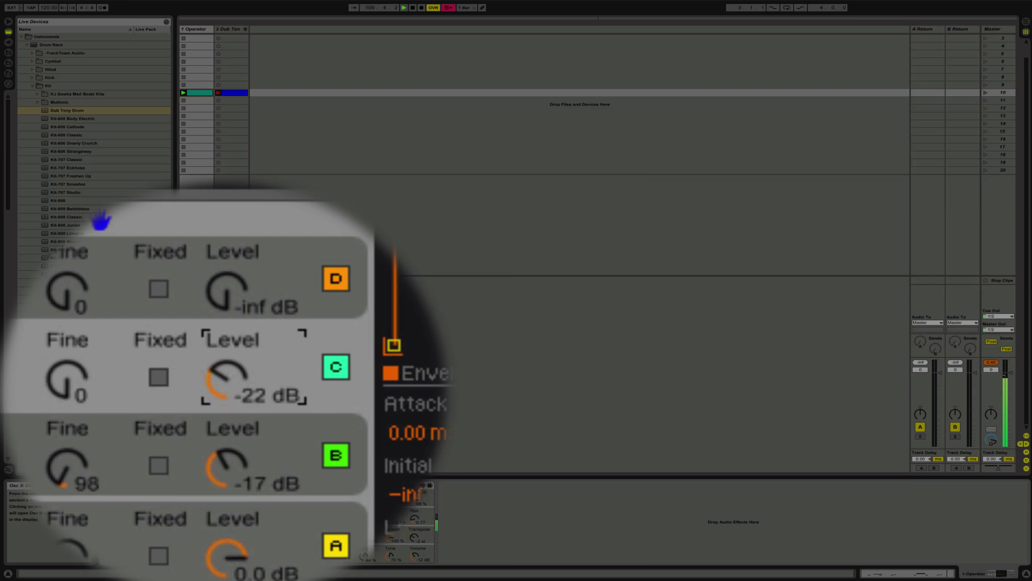
left_click(304, 390)
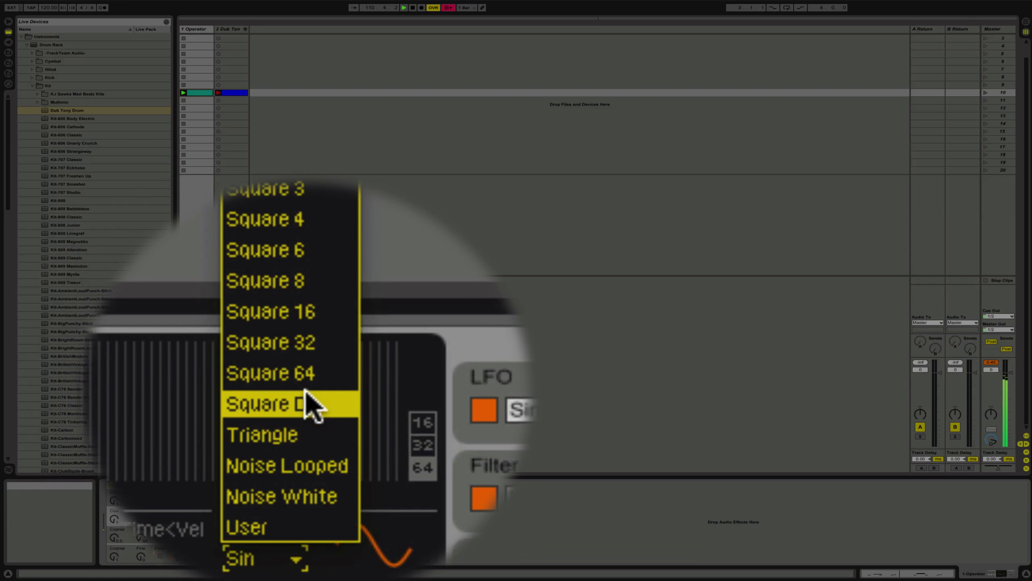
left_click(308, 392)
left_click(307, 396)
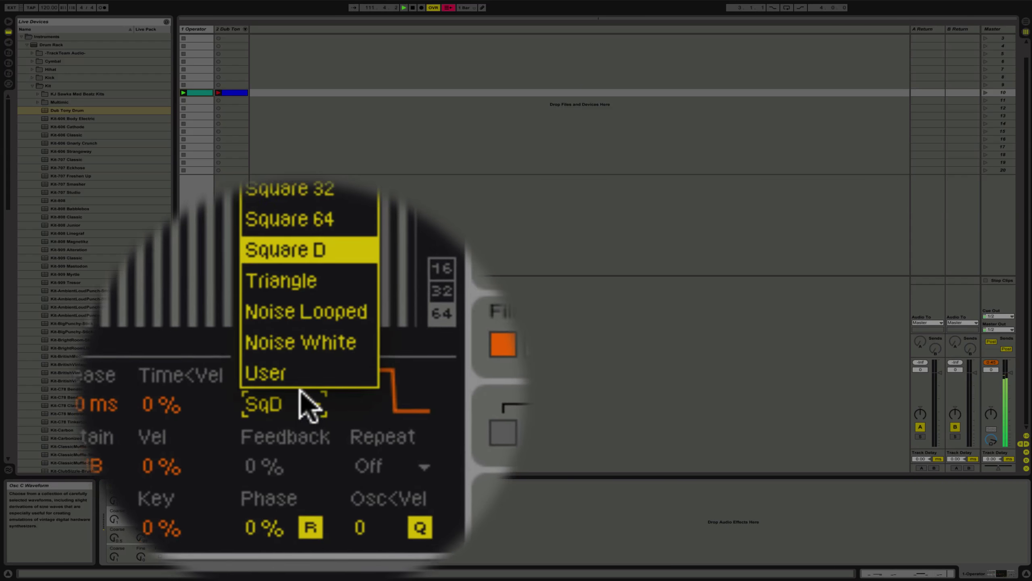
left_click(302, 390)
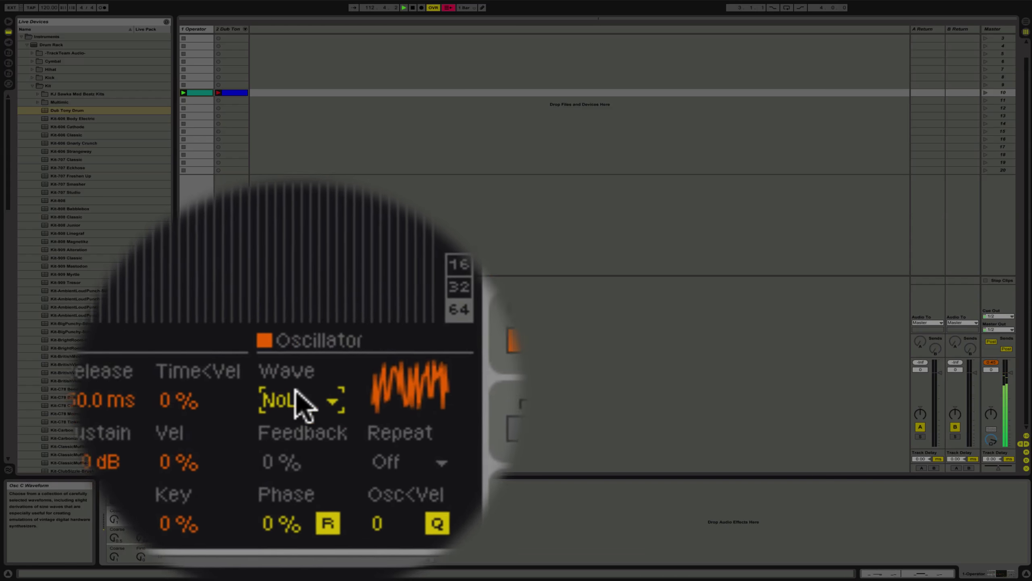
left_click(223, 394)
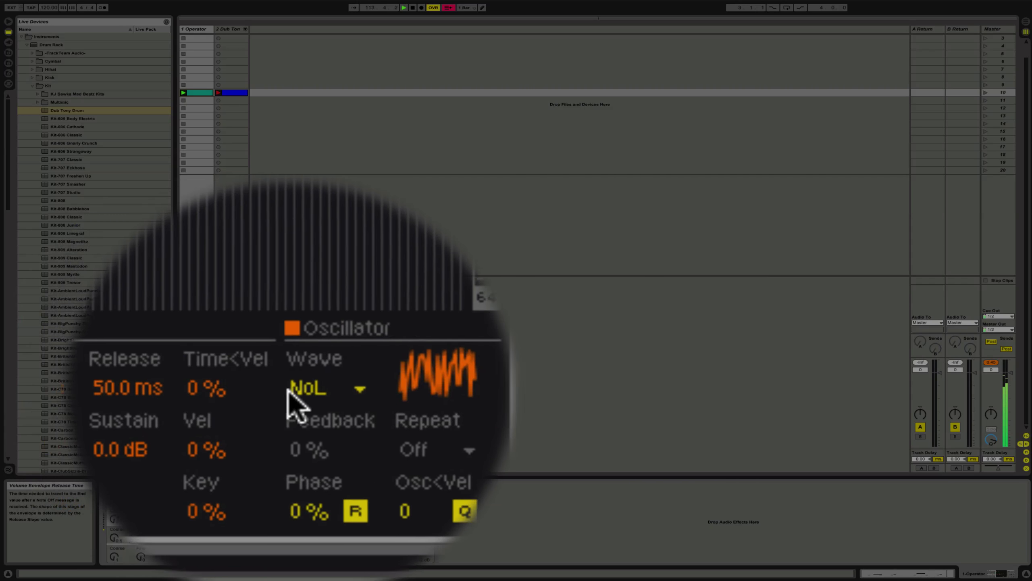
left_click(290, 390)
left_click(294, 389)
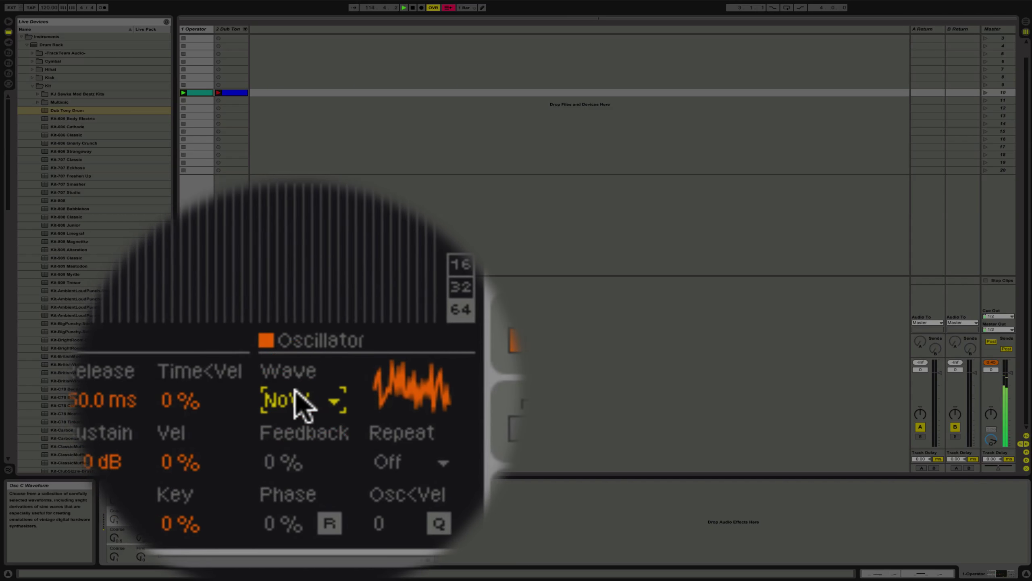
- Set oscillator C's level to -43 dB and adjust the level of oscillator D
mouse_move(224, 389)
left_mouse_down()
mouse_move(224, 377)
mouse_move(223, 403)
mouse_move(224, 360)
mouse_move(223, 397)
mouse_move(230, 376)
left_mouse_up()
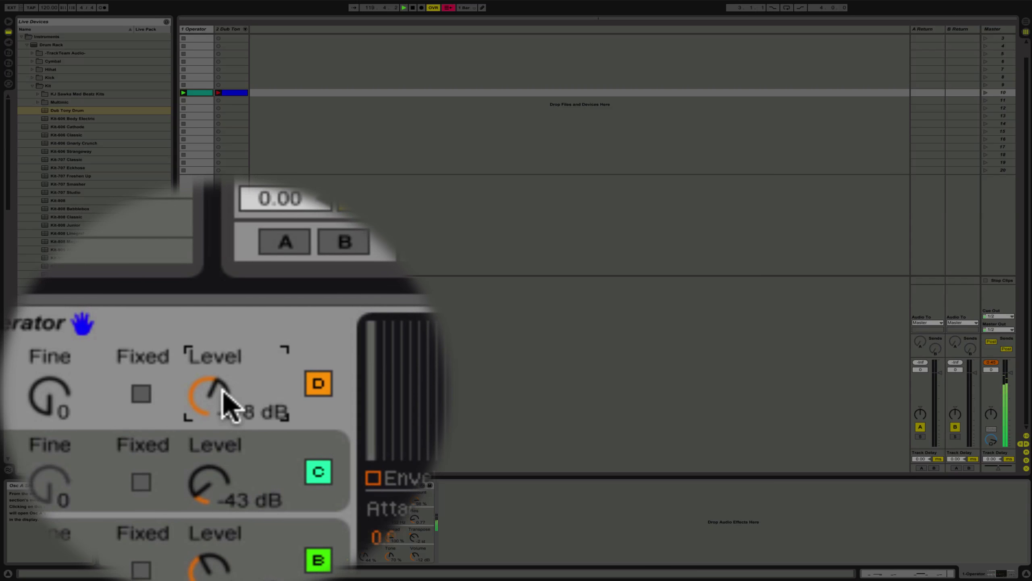
left_click_drag(223, 391, 223, 398)
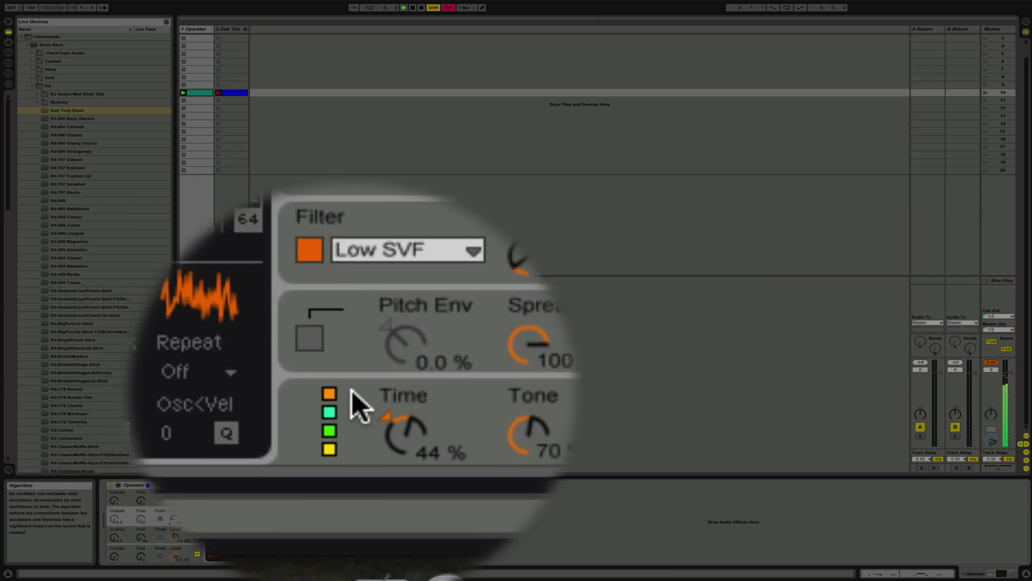
- Set oscillator C's waveform to Sine 4 Bit, trying saw and other sine waveforms first
left_click(304, 393)
scroll(303, 395, "up", 5)
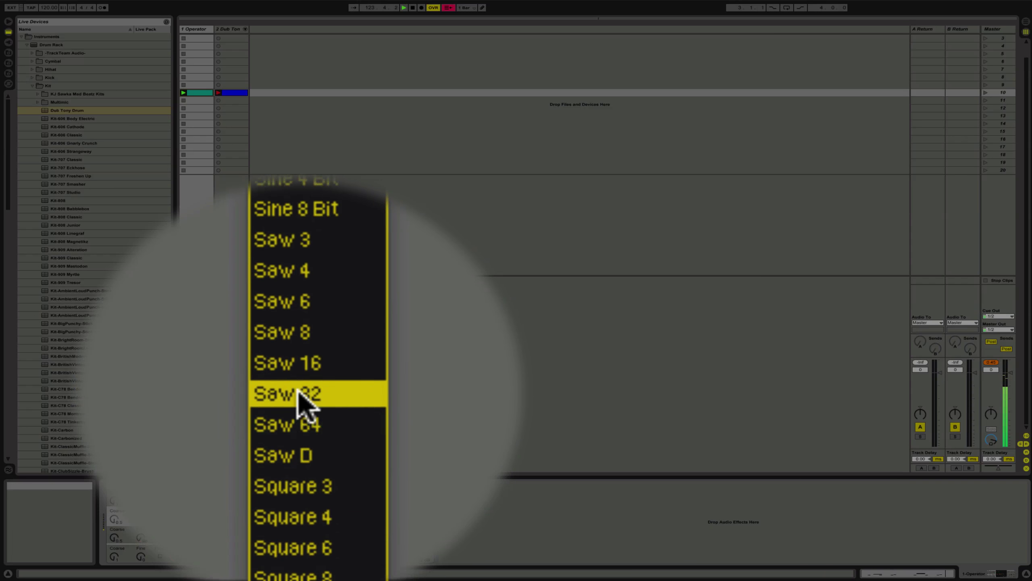
left_click(301, 393)
left_click(305, 396)
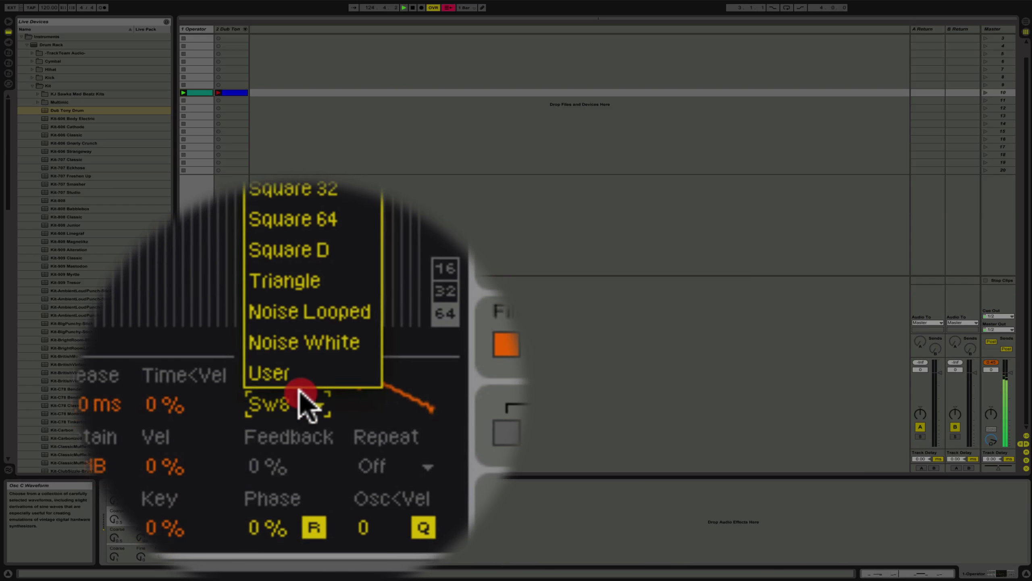
scroll(301, 392, "up", 10)
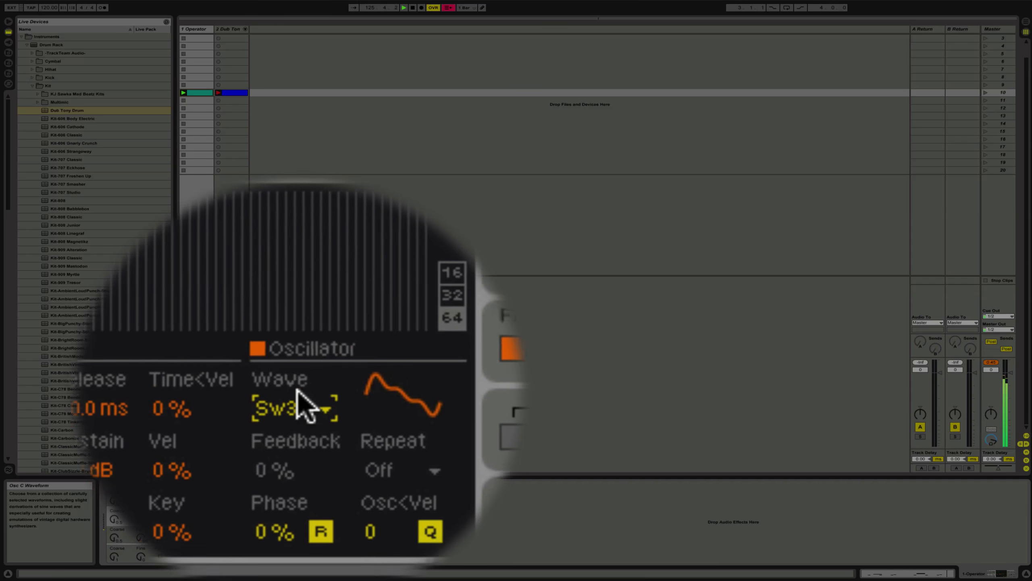
left_click(300, 397)
left_click(300, 389)
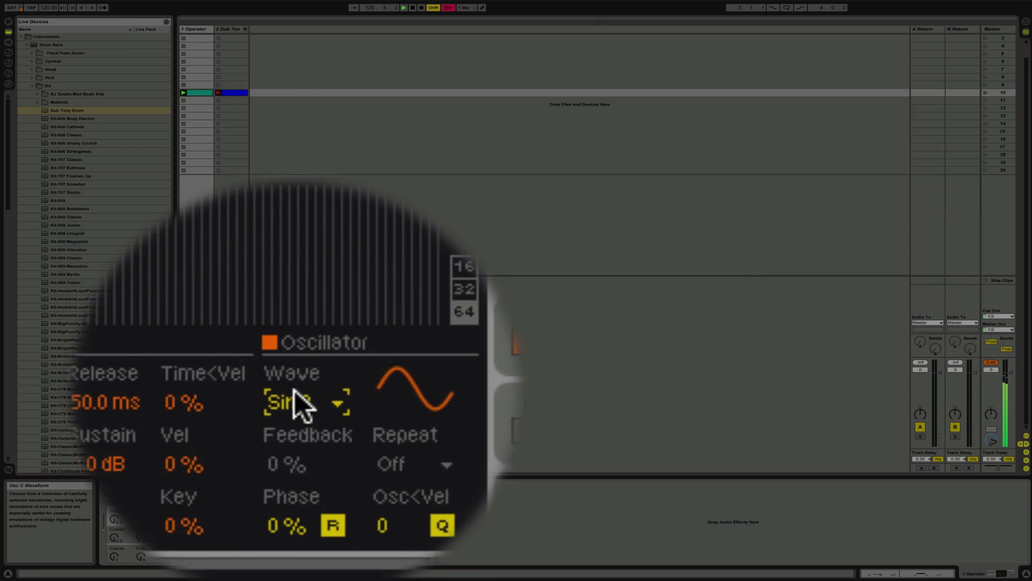
left_click(296, 390)
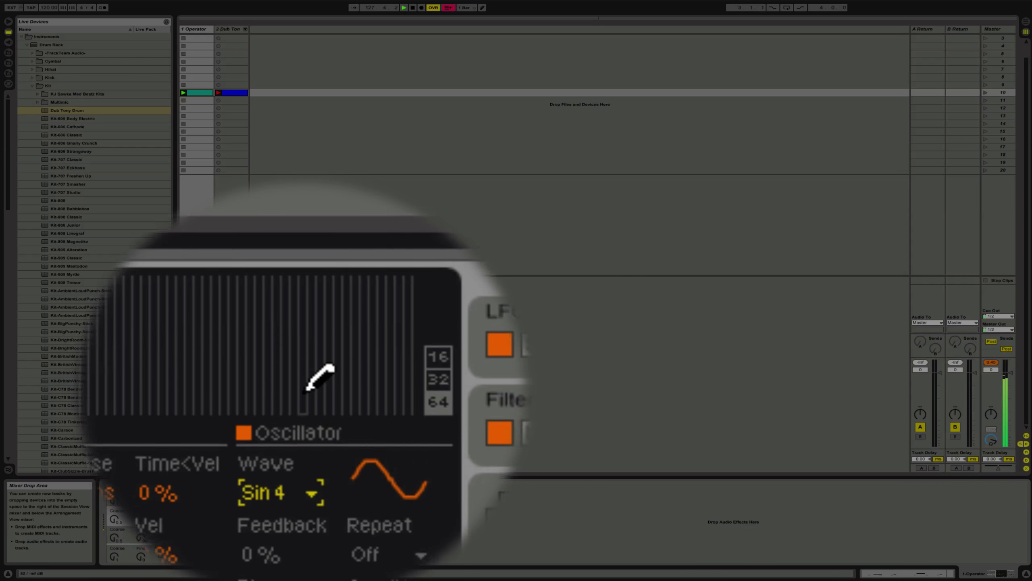
- Set the levels of oscillators C, B and D to -28 dB, -23 dB and -13 dB
left_click_drag(212, 376, 212, 399)
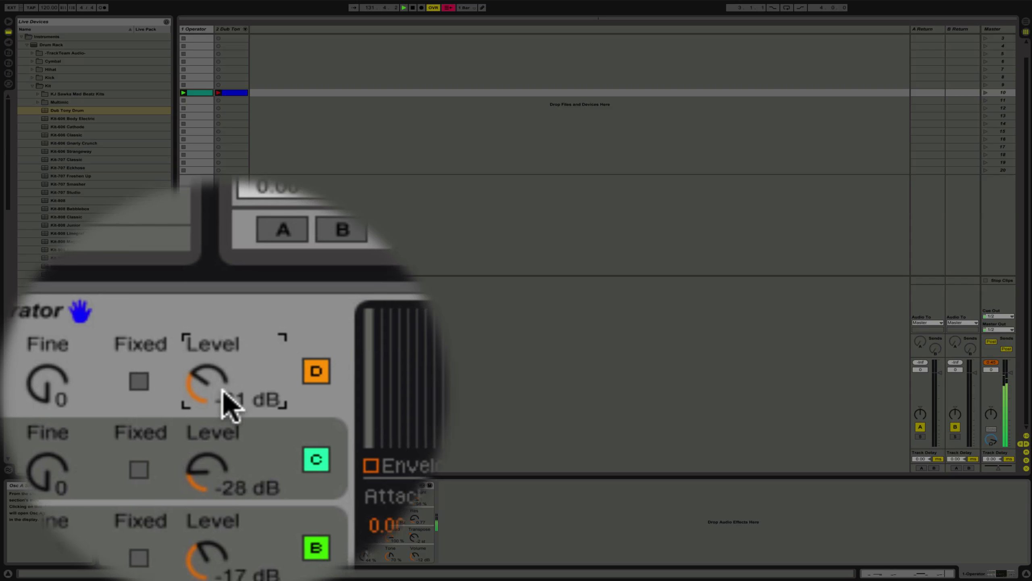
left_click_drag(223, 392, 224, 401)
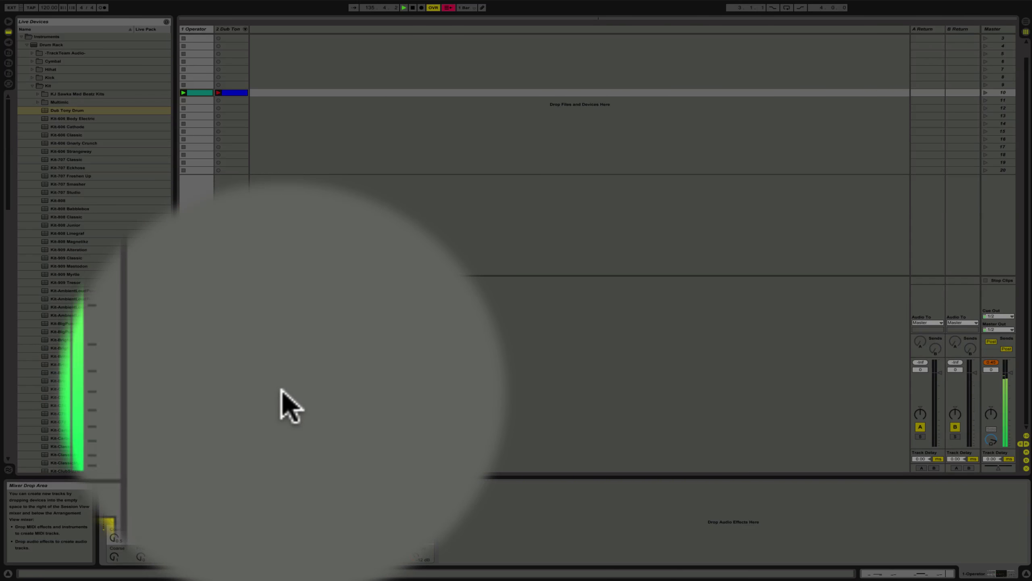
left_click_drag(230, 397, 229, 383)
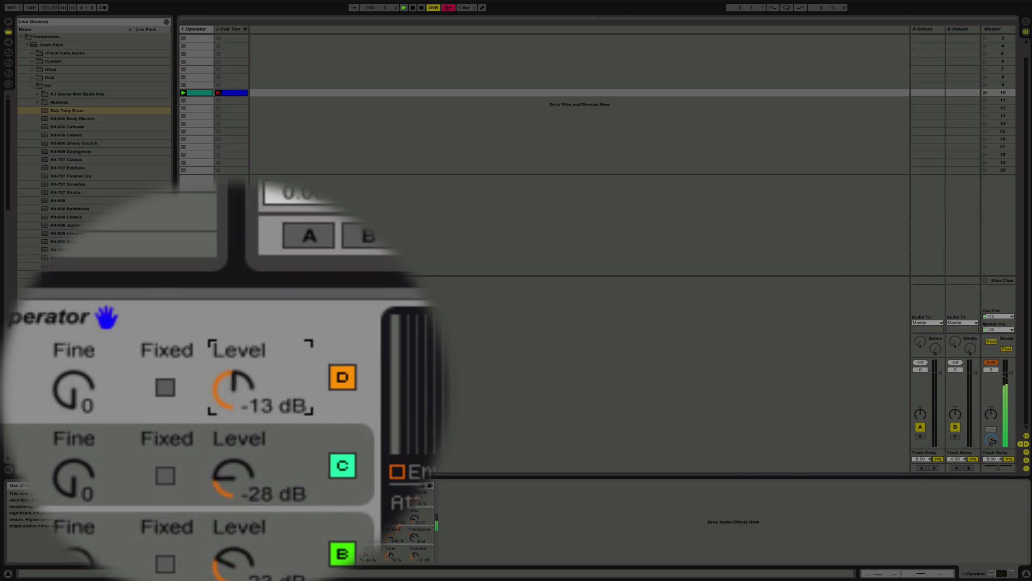
- Adjust Operator's LFO rate and filter resonance, and lower its transposition
left_click_drag(388, 391, 388, 402)
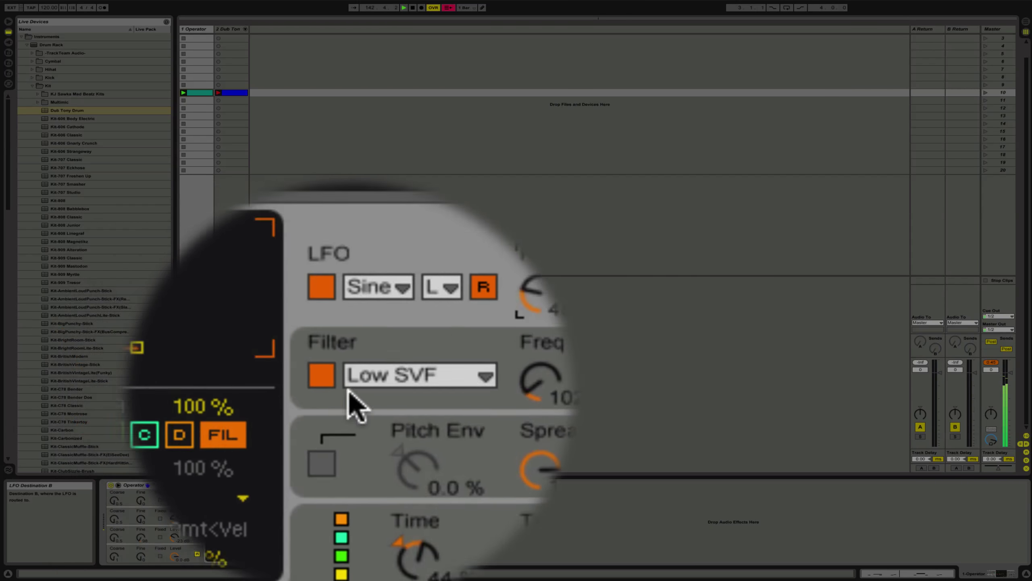
left_click(368, 426)
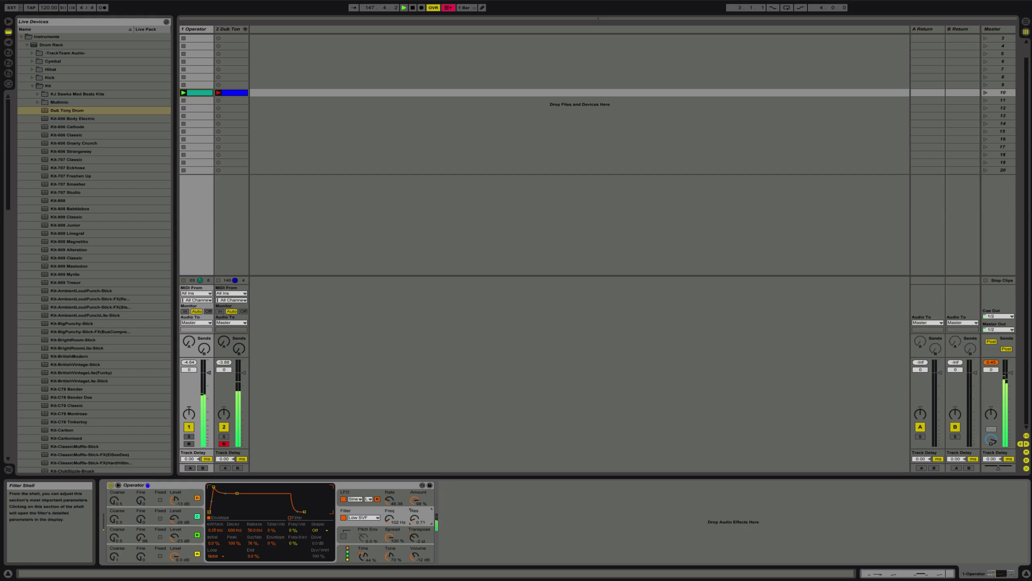
left_click_drag(411, 538, 411, 537)
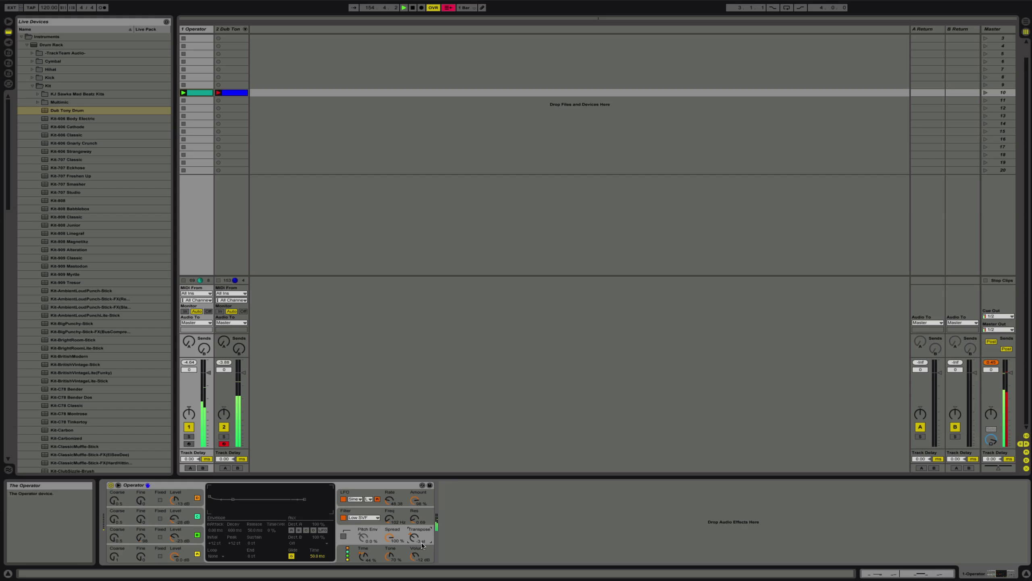
- Add a D1 note three sixteenths long at 1.3.4 in the Operator track's bass clip
double_click(208, 96)
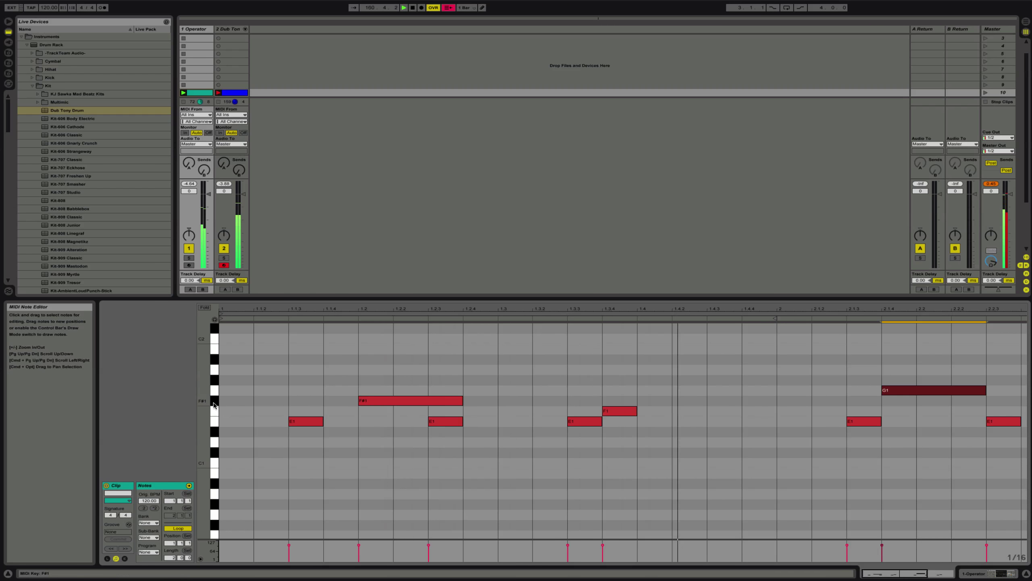
left_click_drag(203, 403, 203, 405)
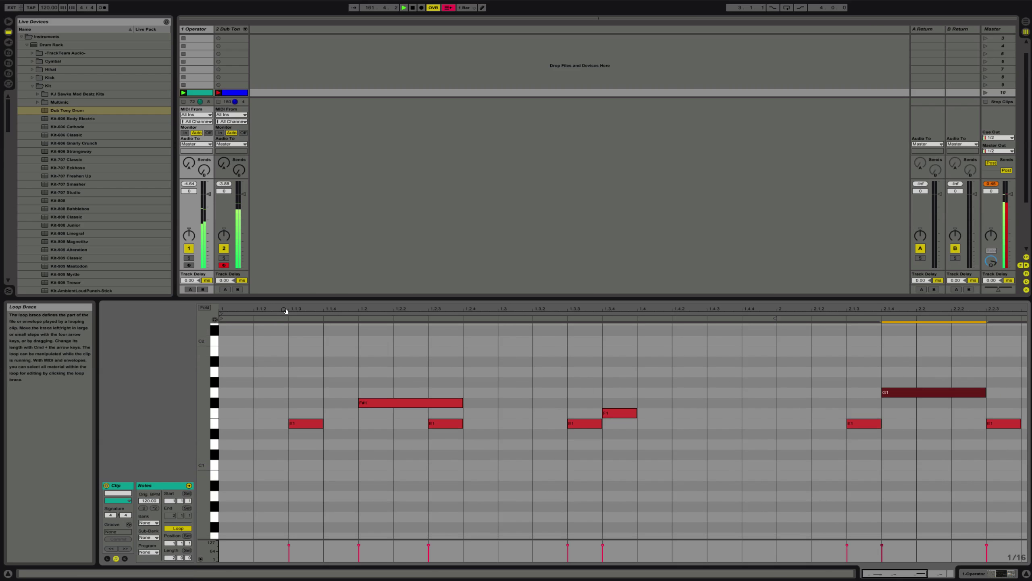
left_click_drag(284, 310, 283, 295)
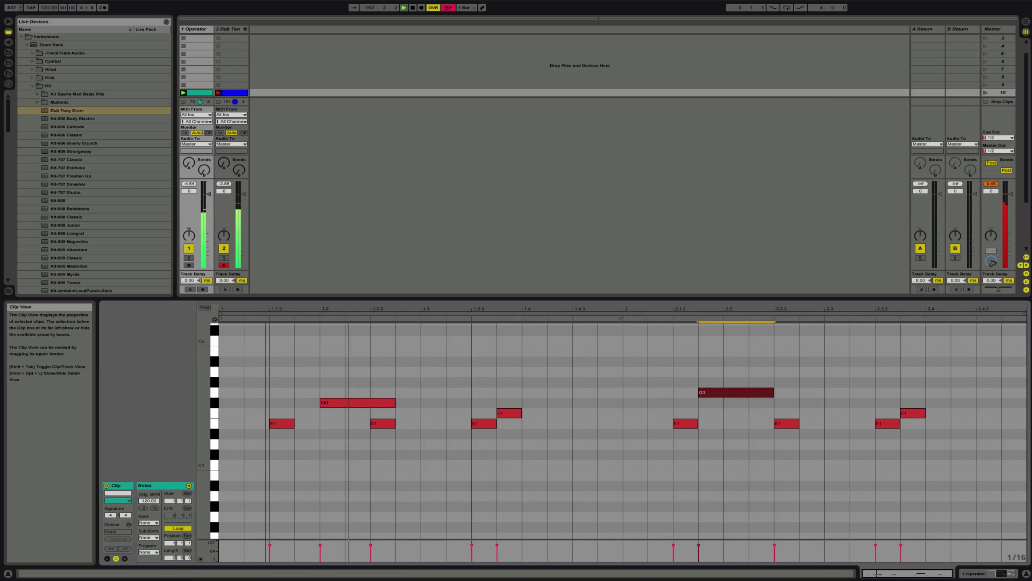
left_click(508, 402)
double_click(508, 402)
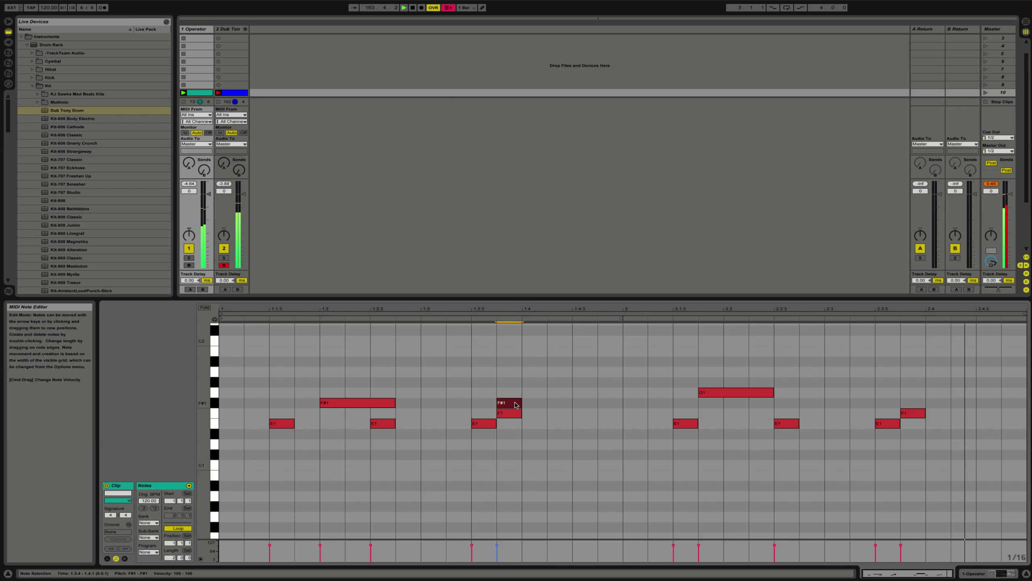
left_click_drag(509, 402, 572, 435)
key("Right")
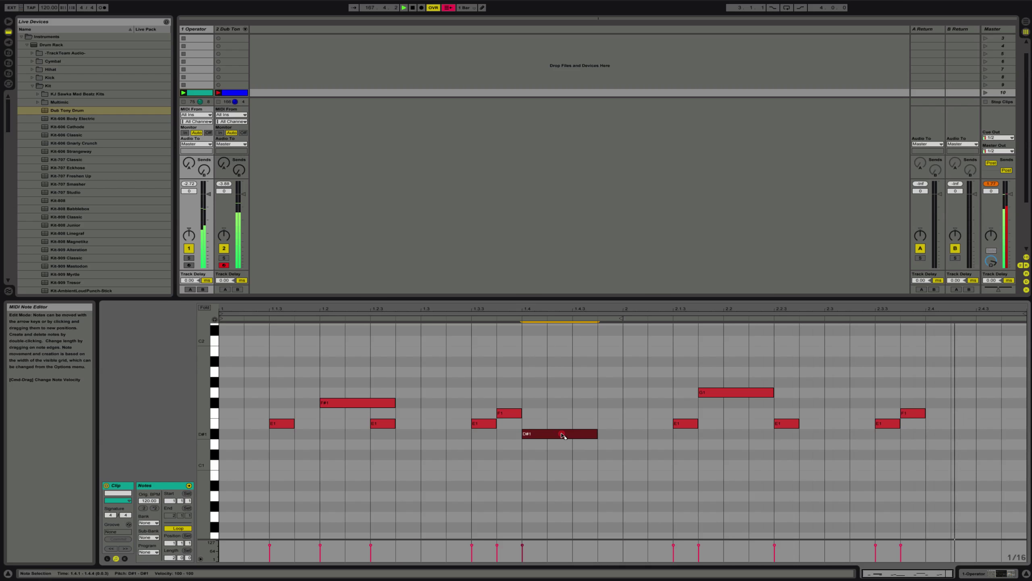
mouse_move(552, 436)
left_mouse_down()
mouse_move(563, 445)
mouse_move(543, 444)
left_mouse_up()
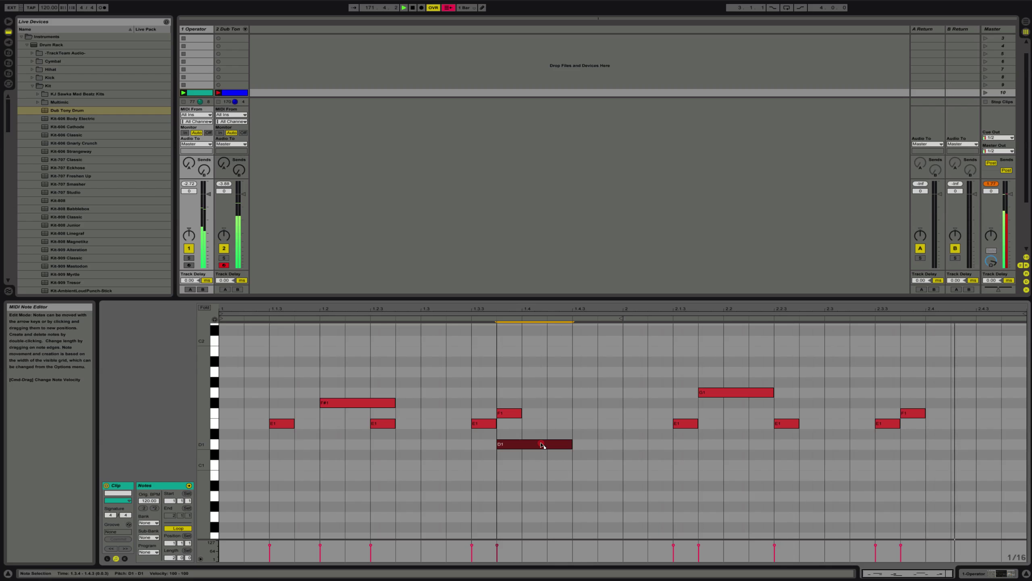
- Solo the Operator track and lower oscillator B's level to -27 dB
left_click(189, 258)
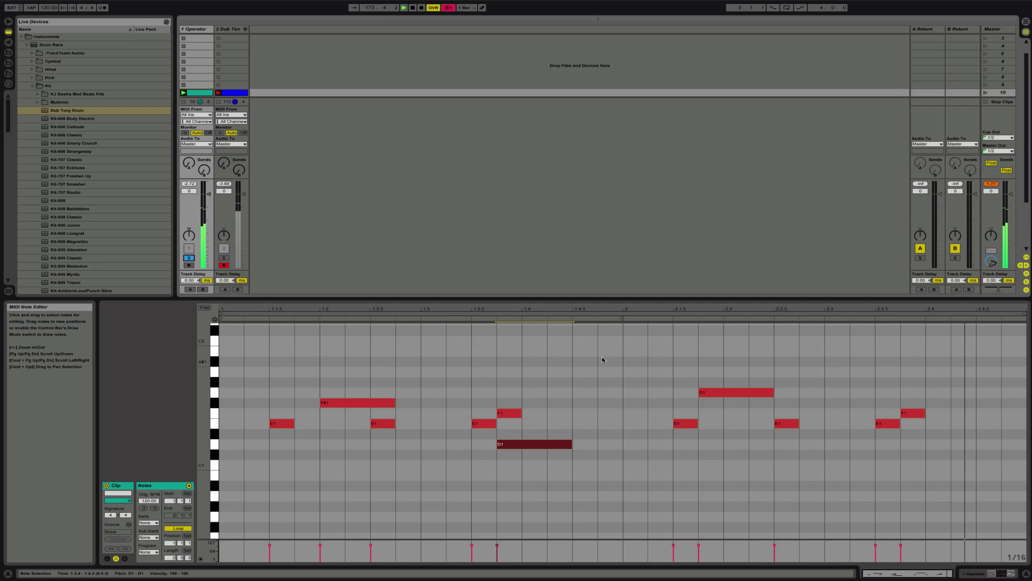
left_click(991, 573)
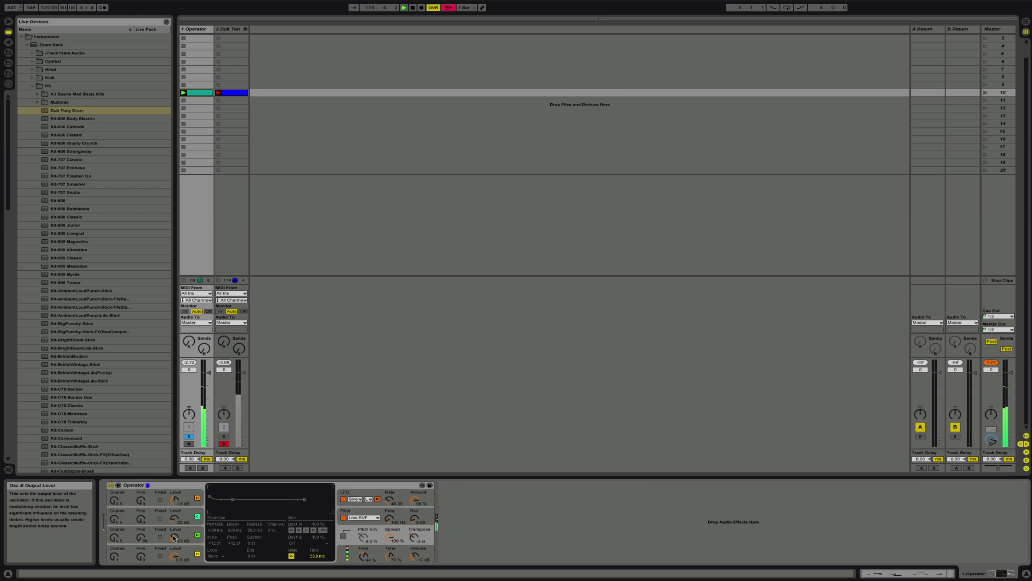
left_click_drag(174, 537, 174, 541)
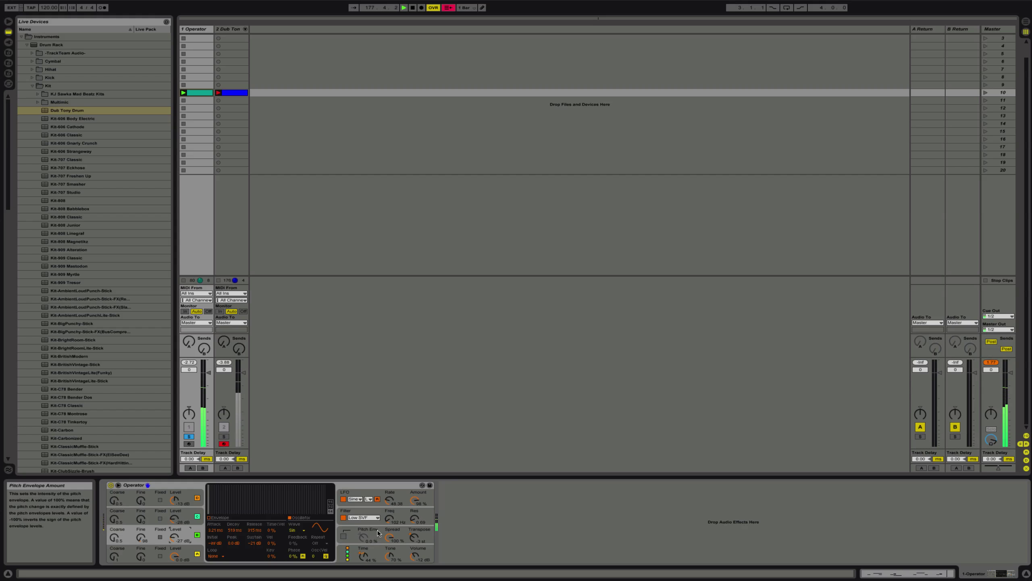
- Reshape the envelopes of oscillators C, B, A and D with slower attacks, and raise oscillator D's level to -11 dB
left_click(149, 513)
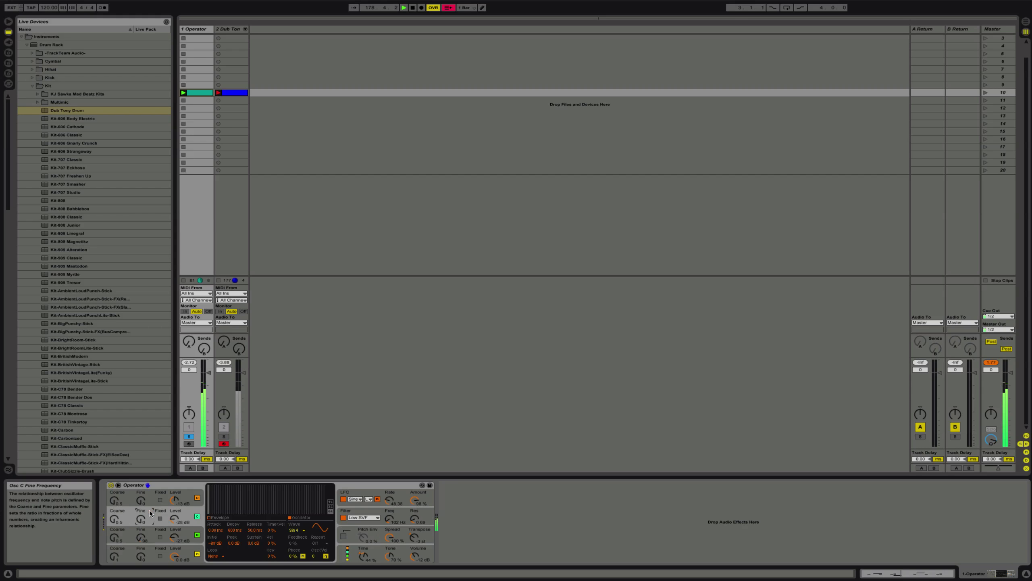
left_click(209, 518)
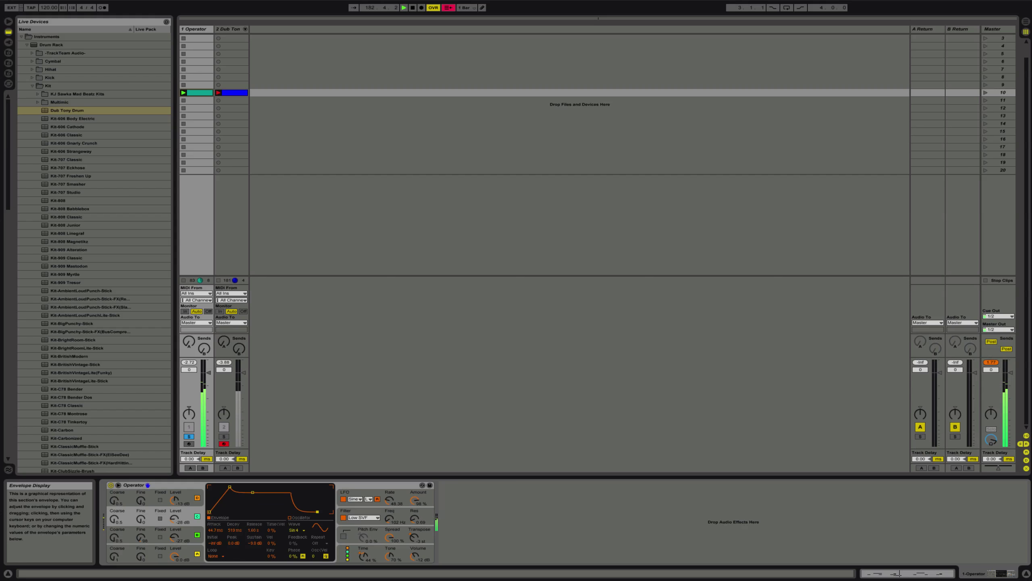
left_click(149, 533)
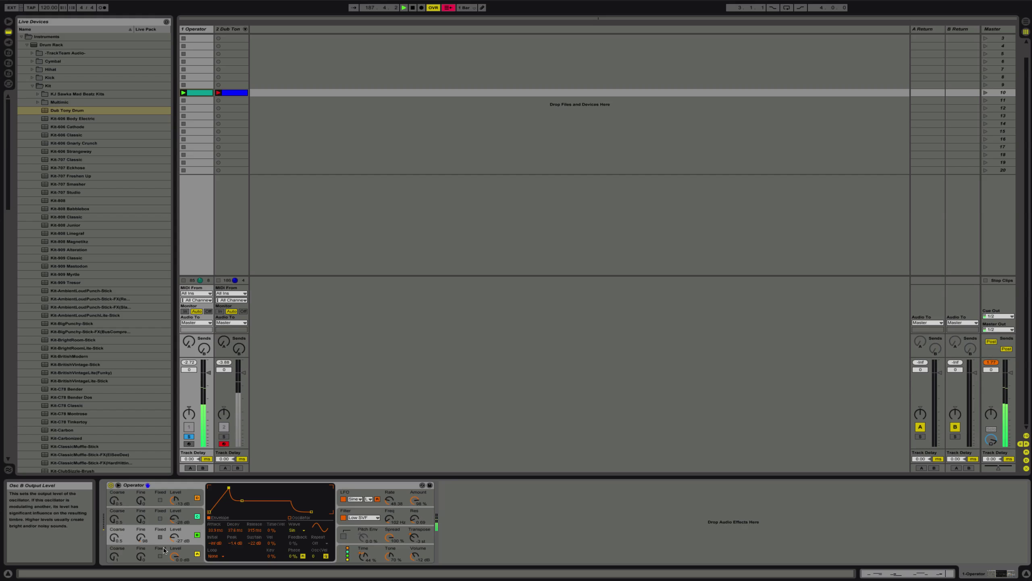
left_click(144, 556)
left_click(210, 487)
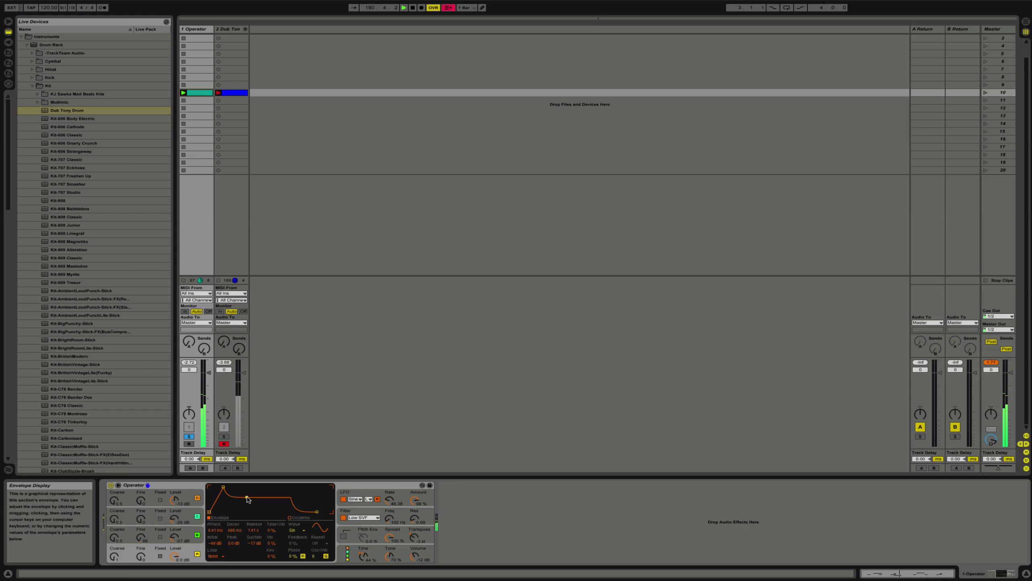
left_click(154, 504)
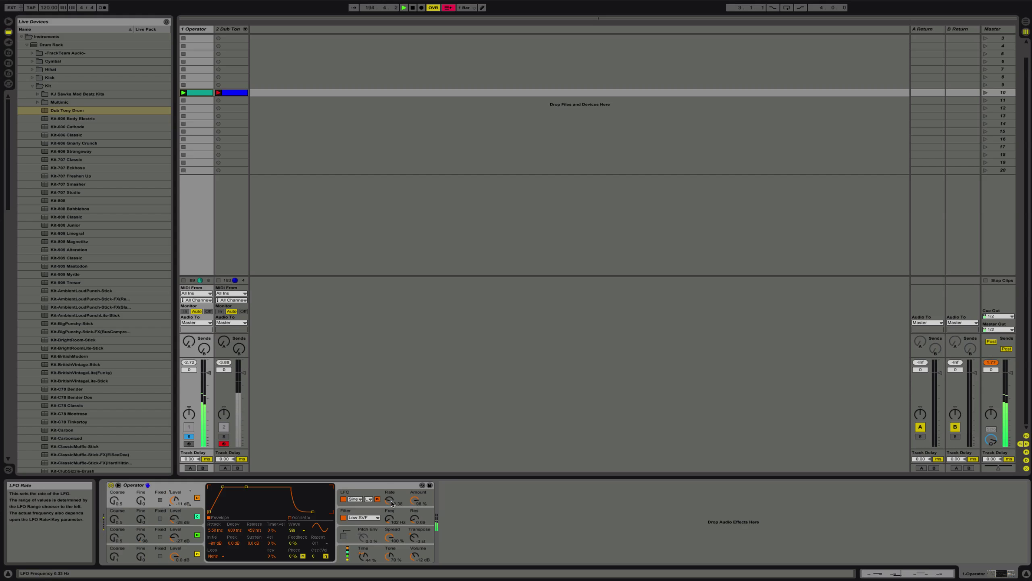
- Change the LFO's rate and range, and lower its amount
left_click_drag(392, 503, 392, 498)
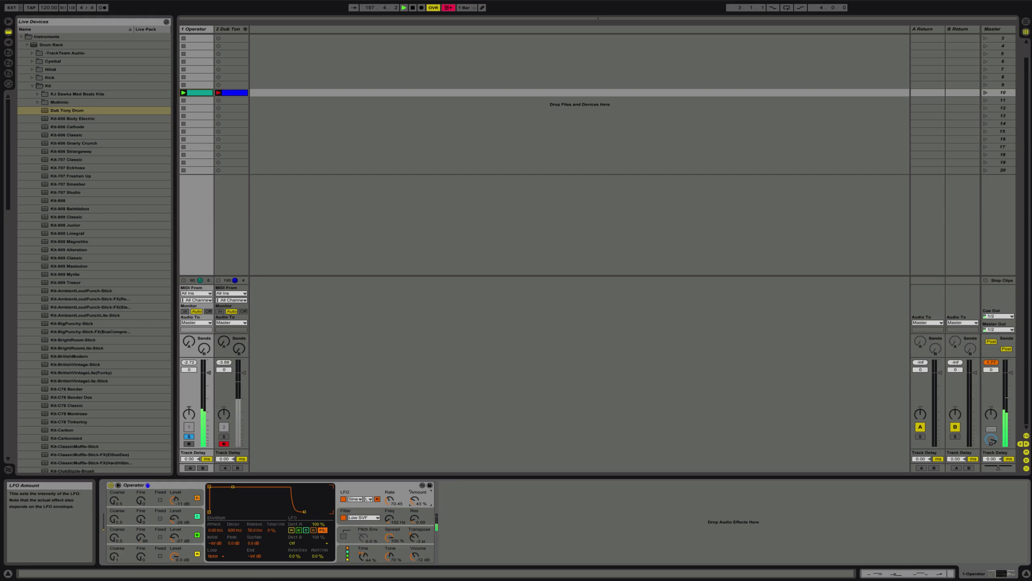
left_click(369, 498)
- Raise the filter's resonance and choose a different oscillator algorithm
left_click(371, 517)
left_click(416, 514)
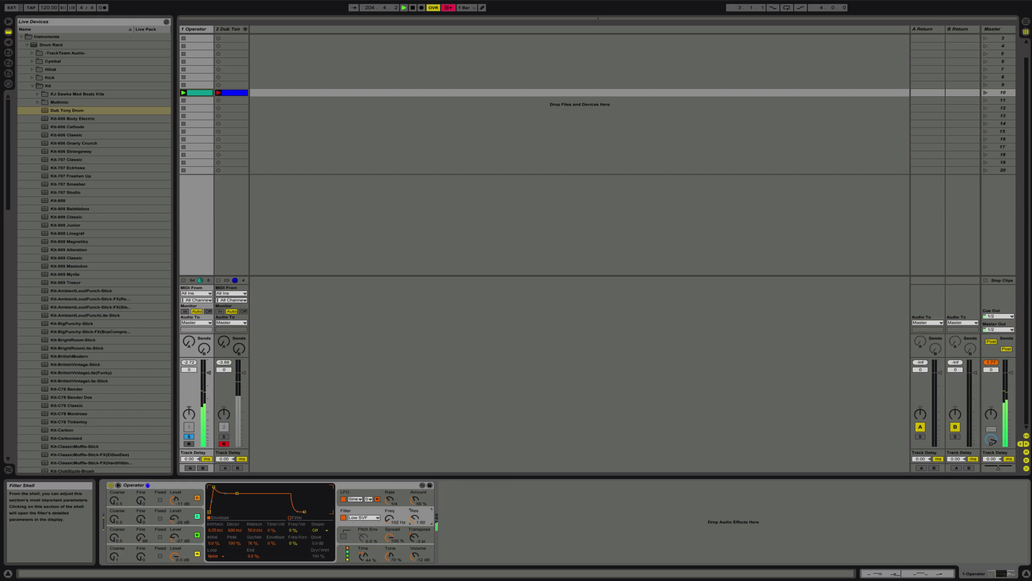
left_click(352, 557)
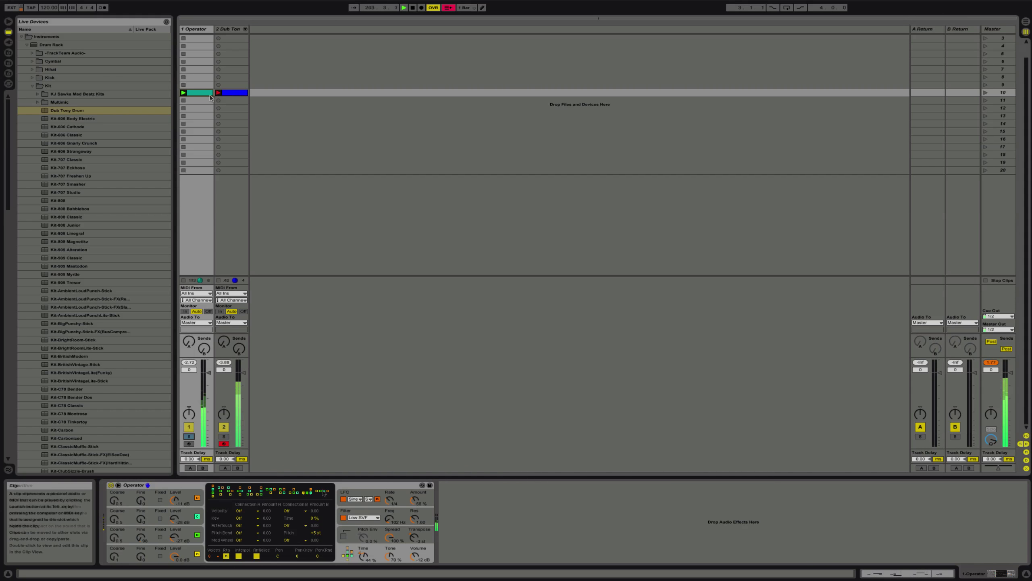
- Shift all notes in the Operator clip one sixteenth earlier, soloing the track only during the edit
left_click(190, 437)
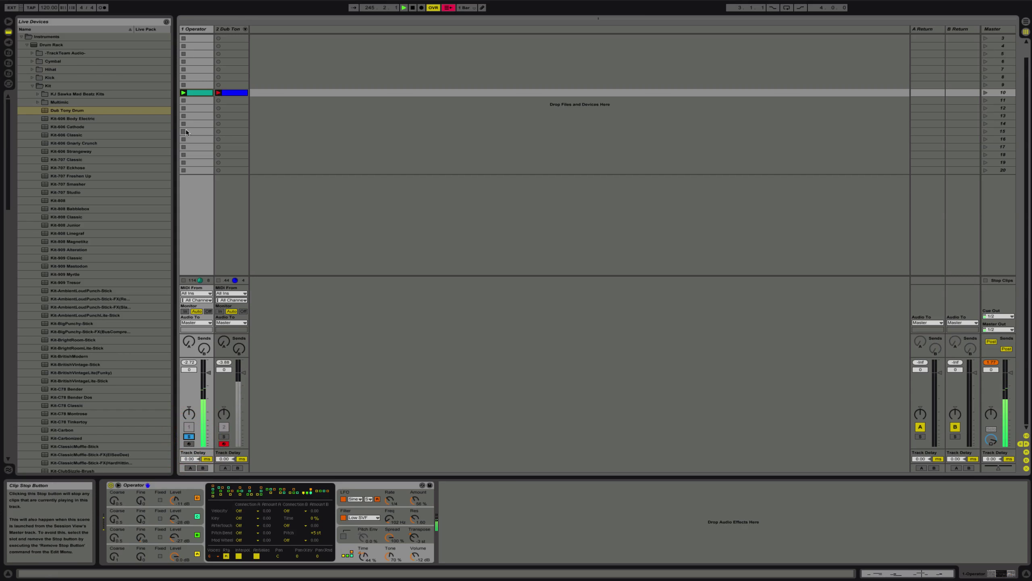
left_click(205, 93)
double_click(206, 92)
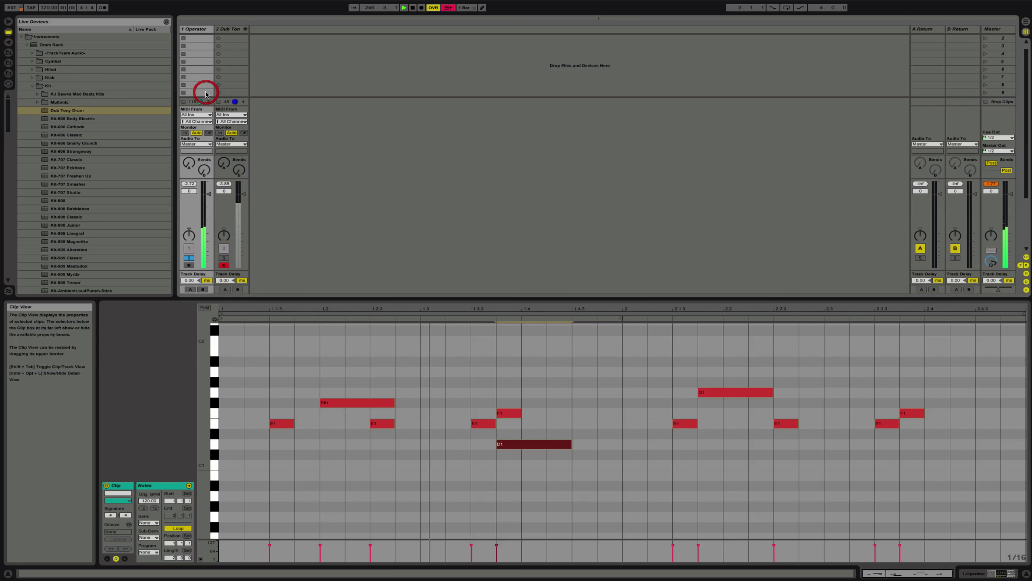
left_click_drag(212, 382, 213, 471)
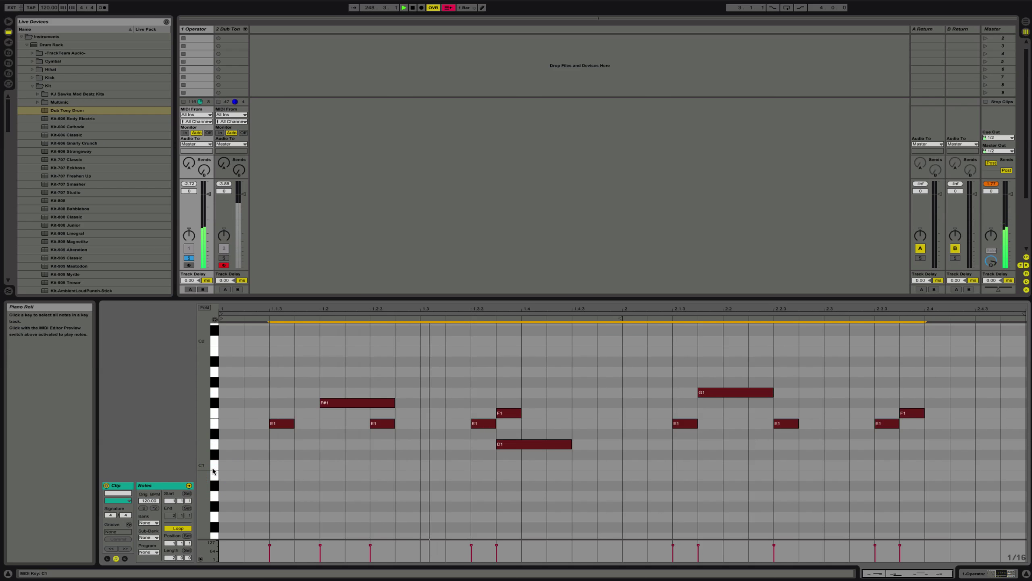
key("Left")
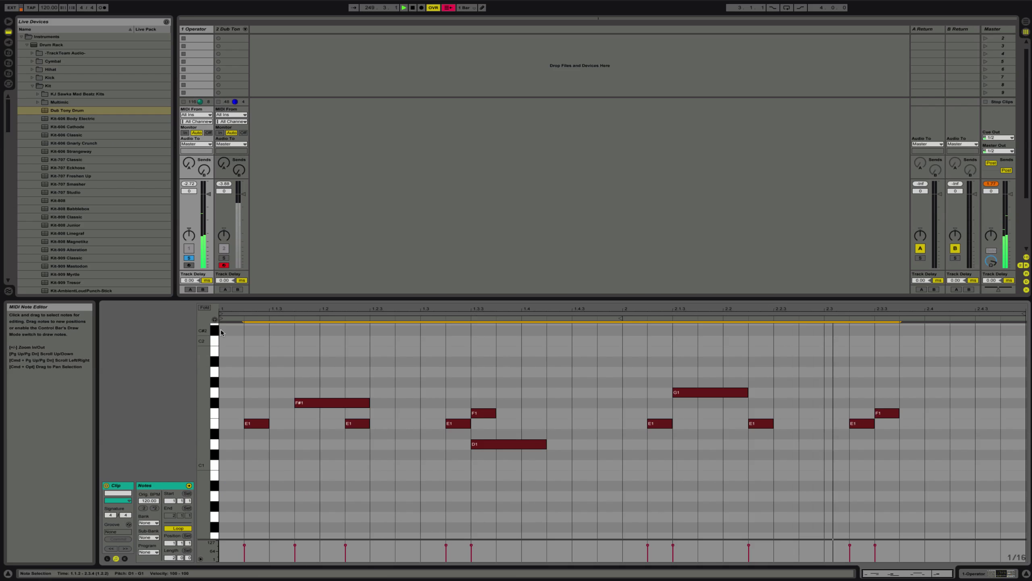
left_click(189, 257)
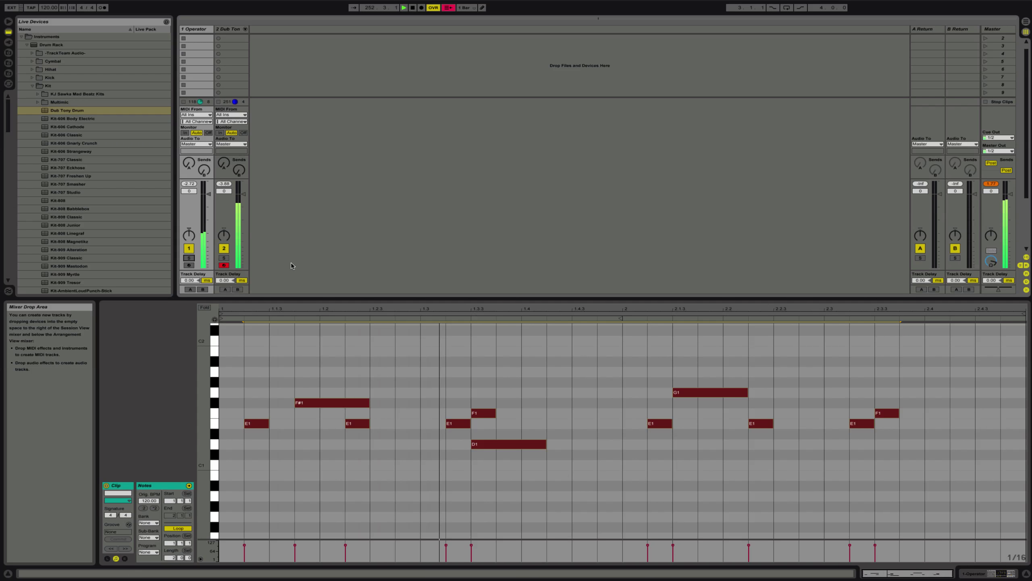
left_click(325, 403)
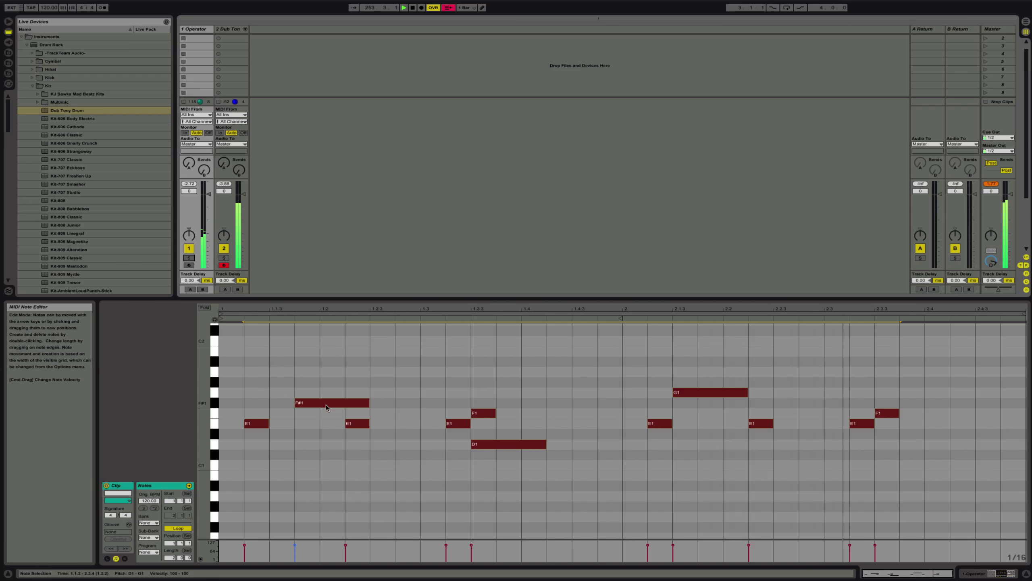
left_click(340, 423)
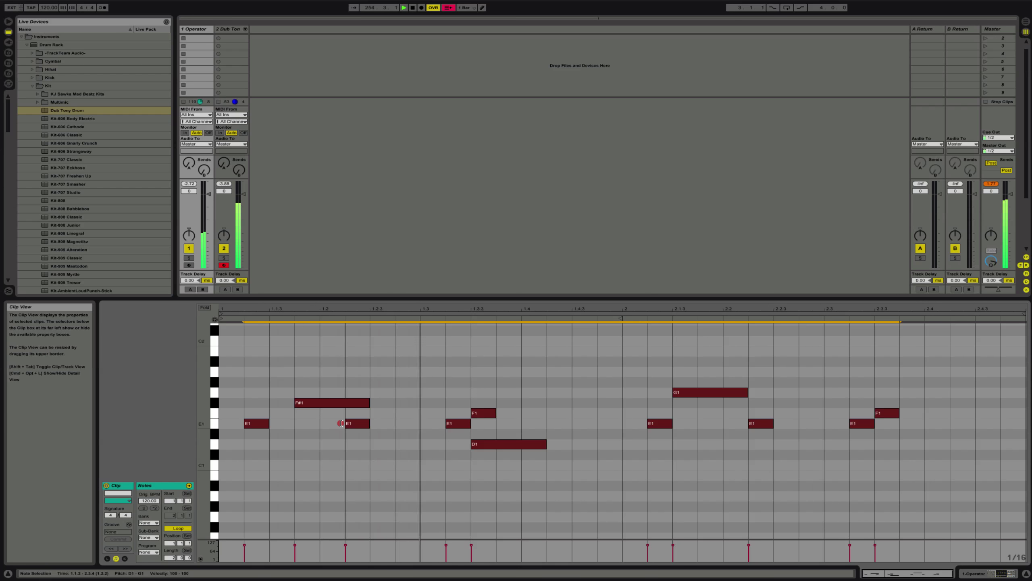
- Rework the bass line: move the first bar's F1 to 1.4.1, delete the E1 at 1.3.2, and move the G1 to D1 at 2.1.2
mouse_move(341, 423)
left_mouse_down()
mouse_move(323, 423)
mouse_move(338, 427)
left_mouse_up()
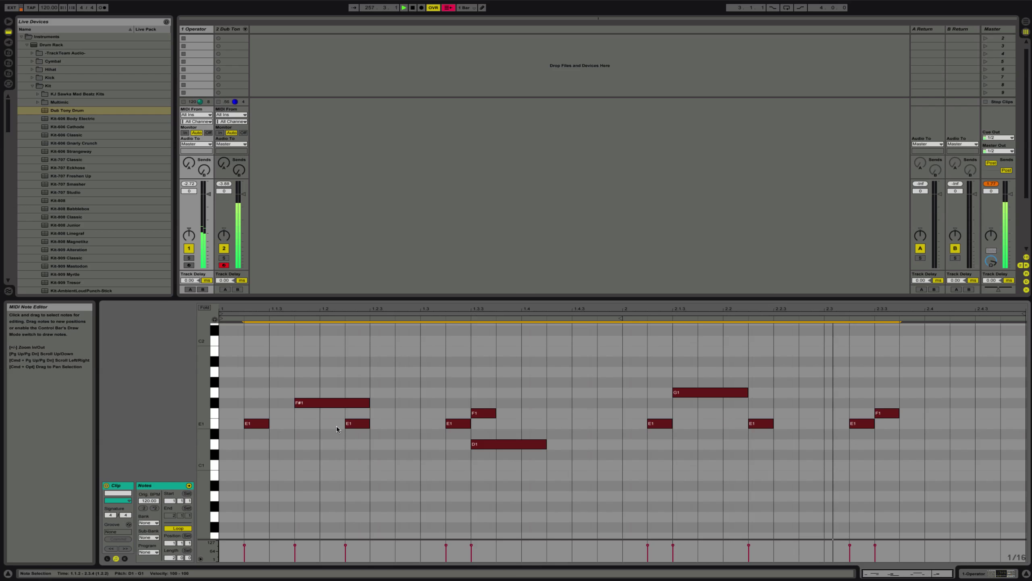
left_click(484, 413)
left_click_drag(484, 413, 536, 414)
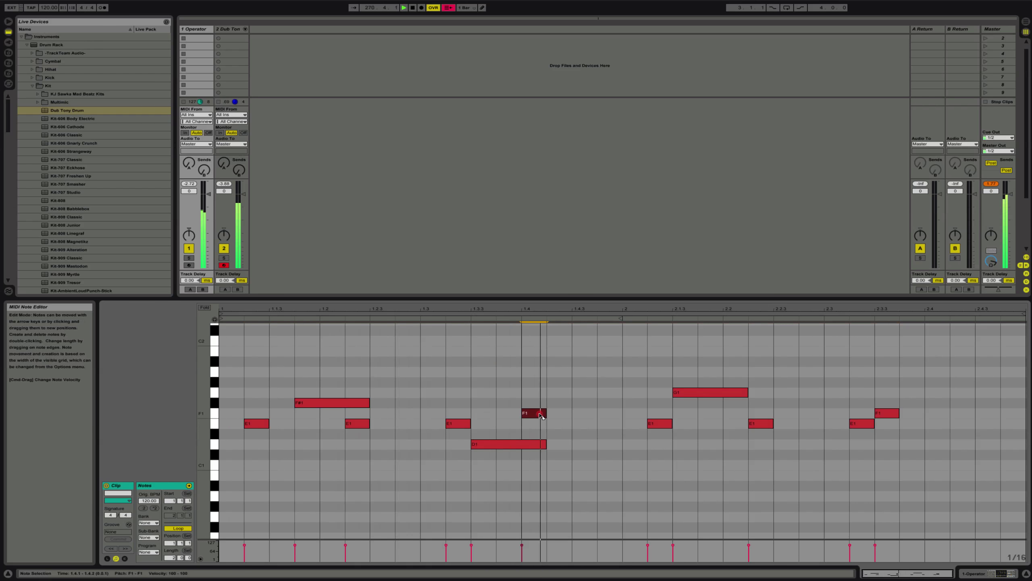
double_click(463, 425)
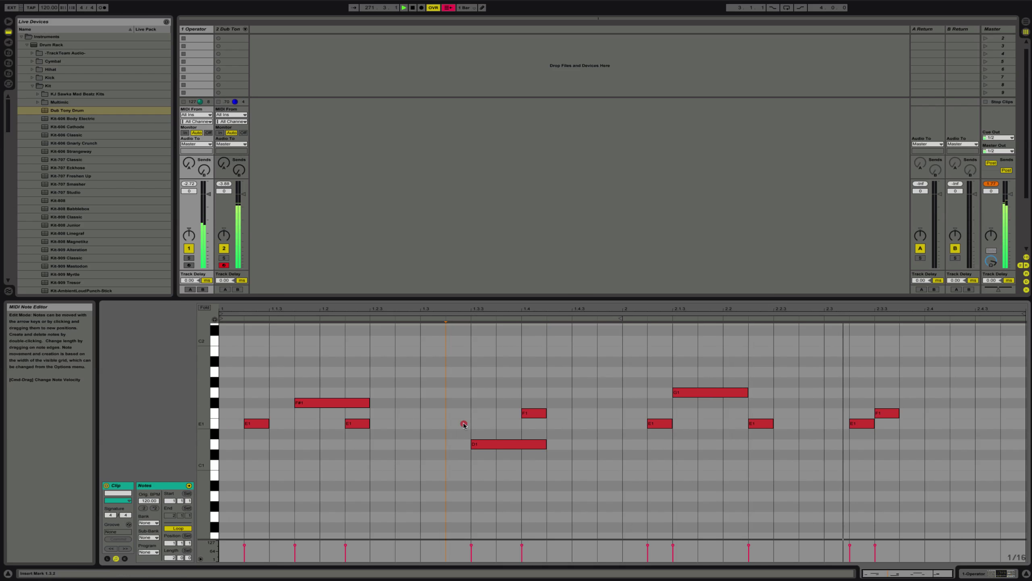
left_click(684, 393)
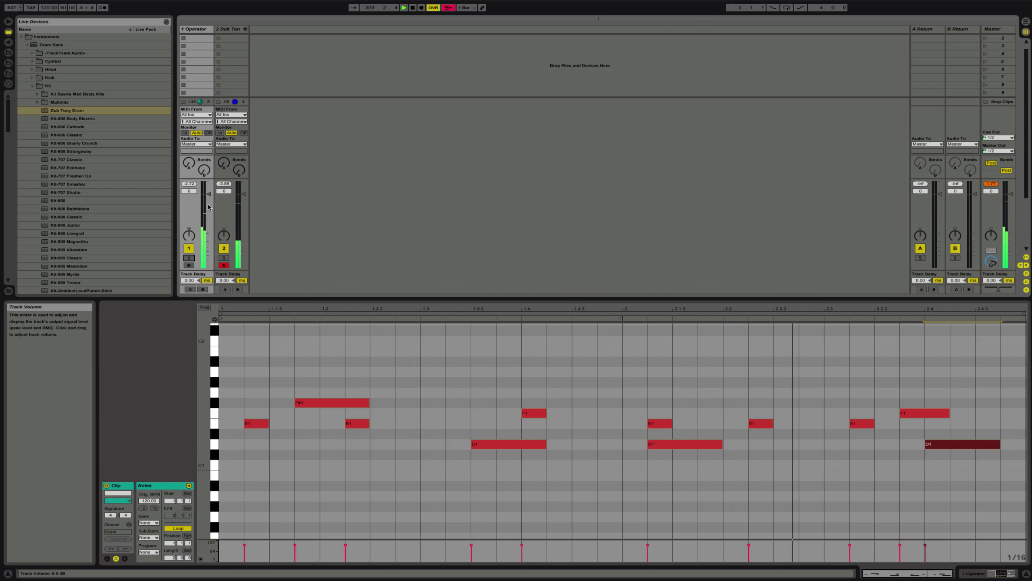
left_click(969, 574)
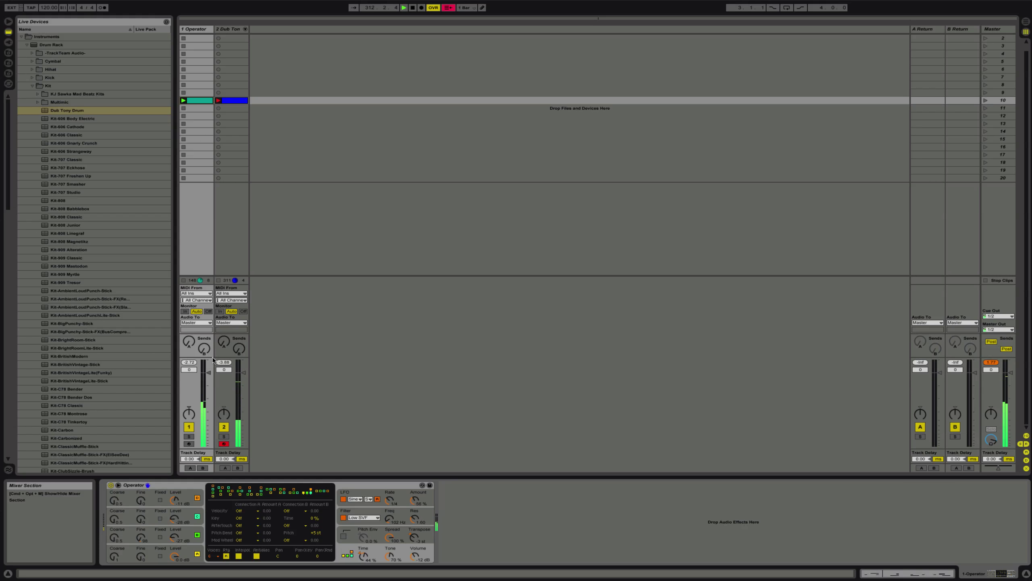
double_click(230, 102)
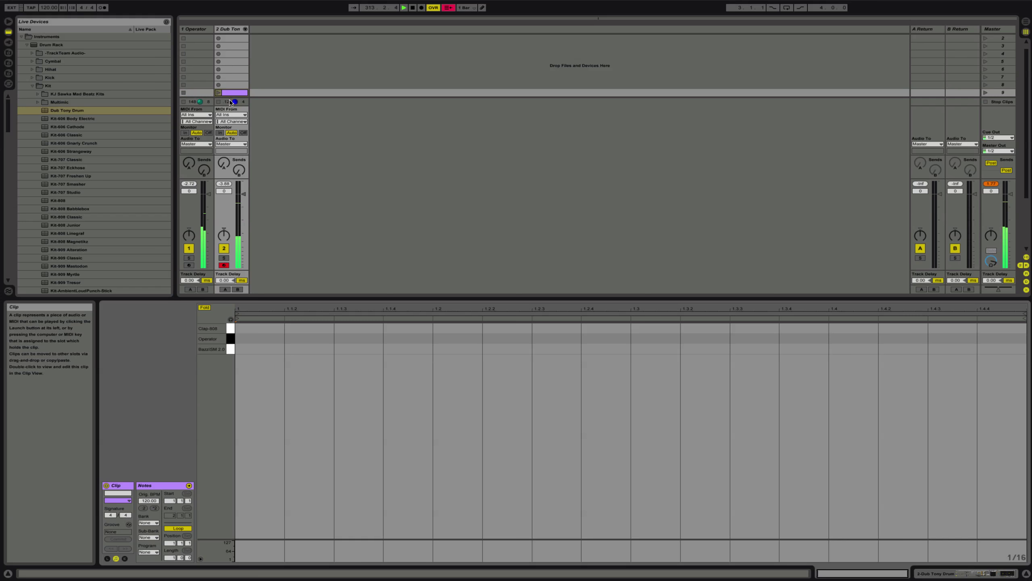
left_click(230, 94)
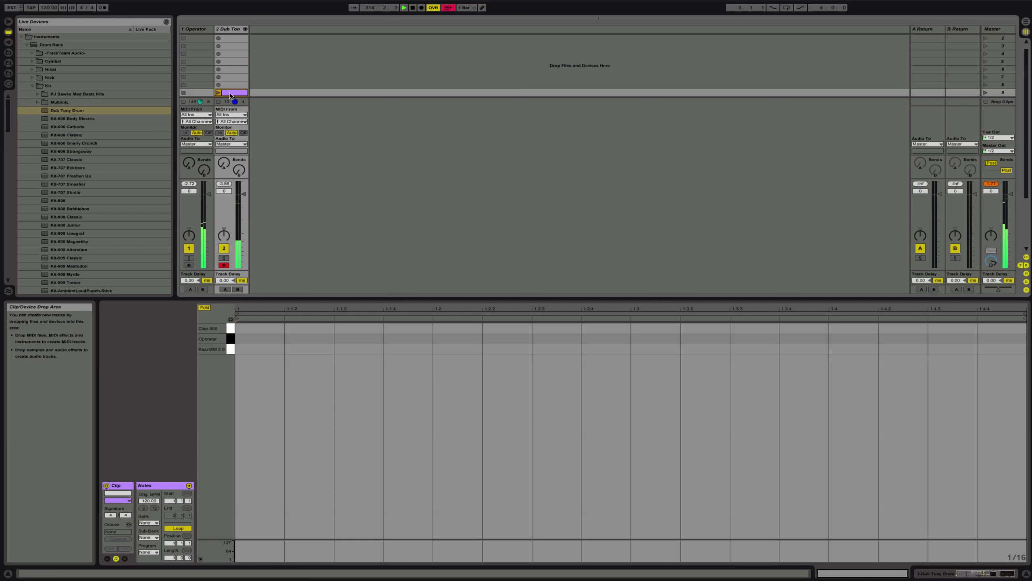
key("Delete")
- Open the kick clip, add an Operator percussion note at 1.4.3, and shorten it to a very short hit
scroll(229, 95, "down", 5)
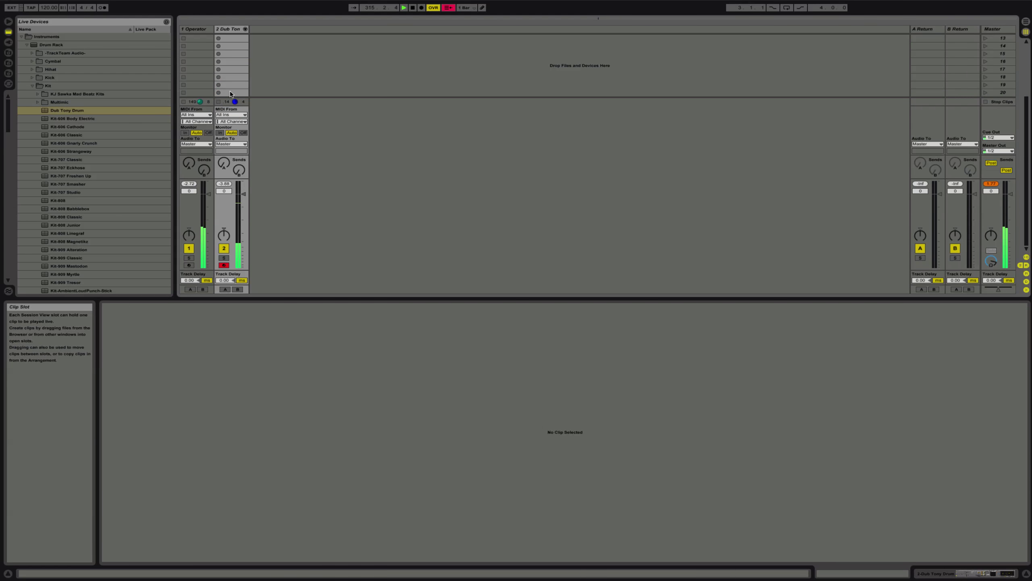
scroll(230, 93, "up", 5)
left_click(228, 55)
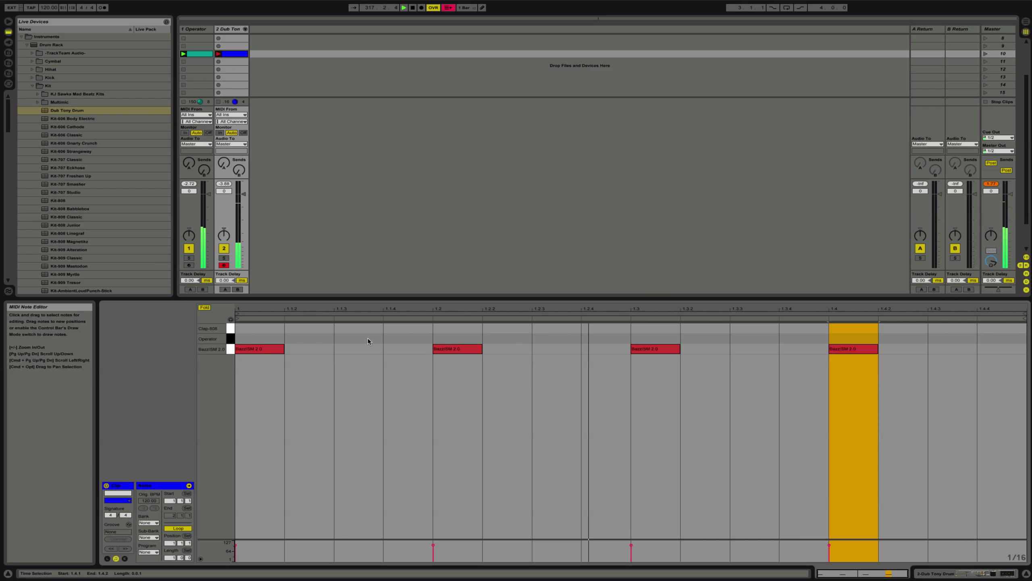
left_click(832, 346)
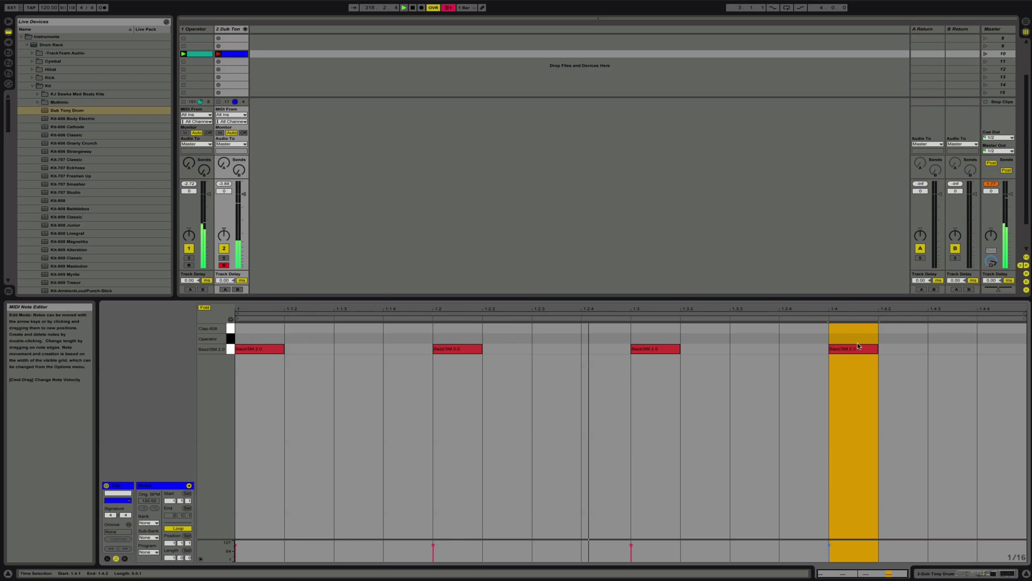
double_click(939, 340)
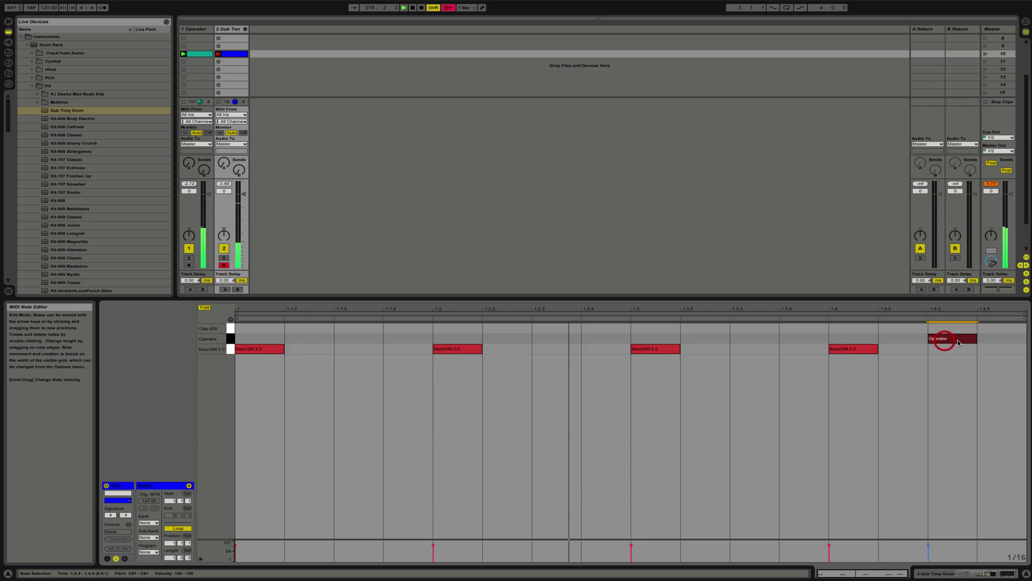
left_click_drag(976, 339, 932, 340)
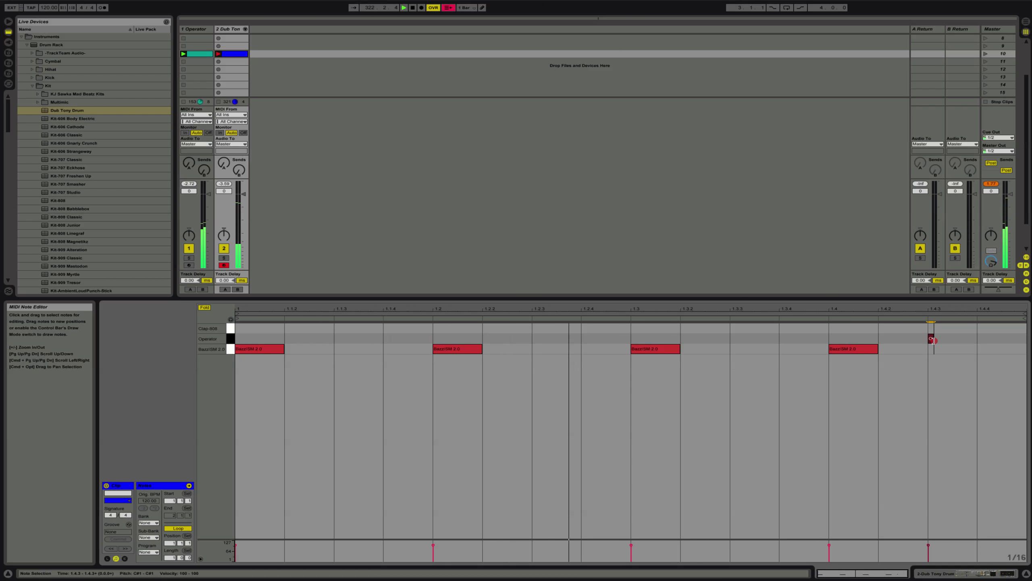
- Copy the short Operator hit to earlier beats so that hits also sit at 1.1.3, 1.2.3 and 1.3.3
left_click_drag(933, 341, 732, 342)
left_click_drag(637, 342, 386, 343)
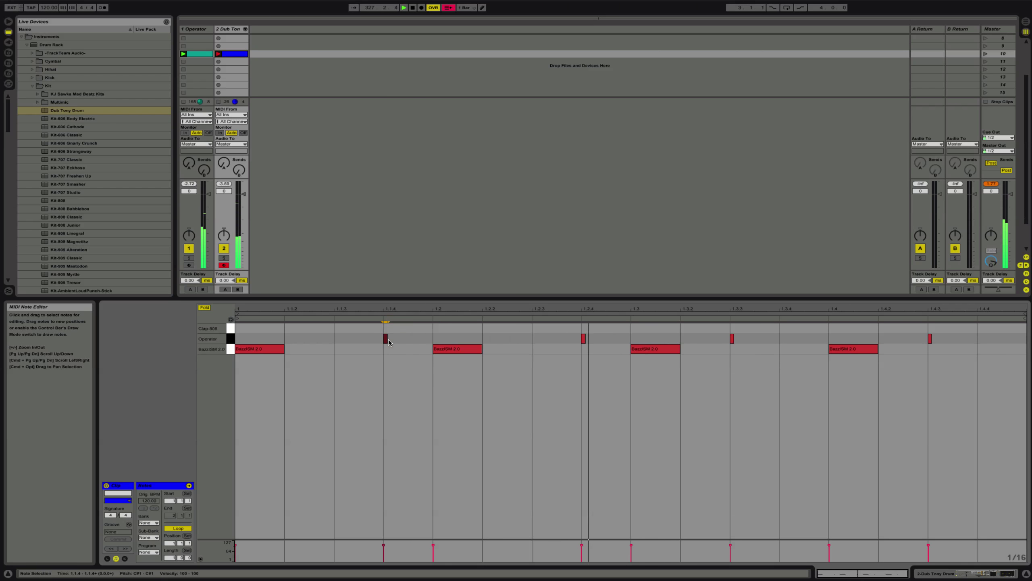
double_click(582, 341)
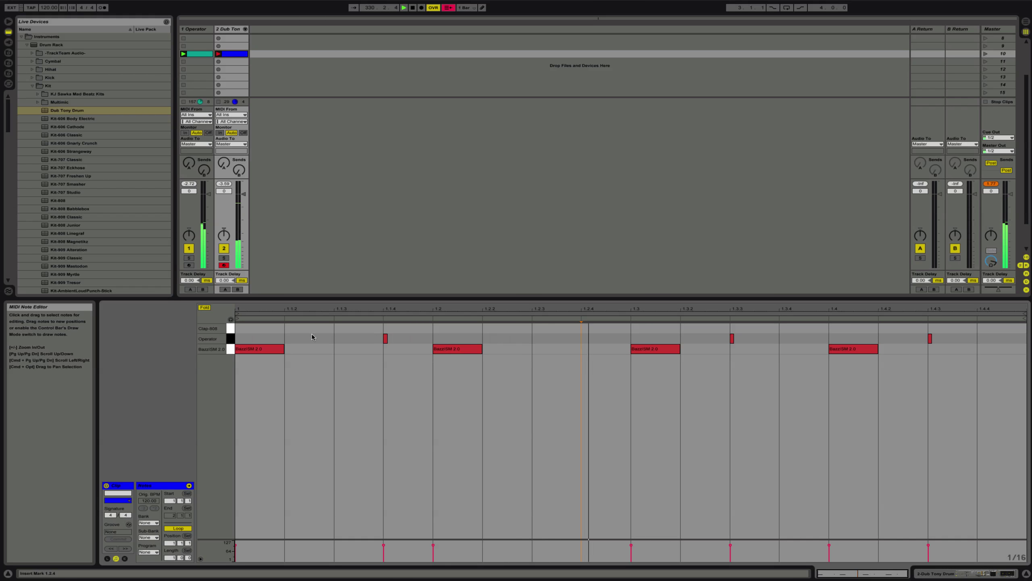
left_click(385, 338)
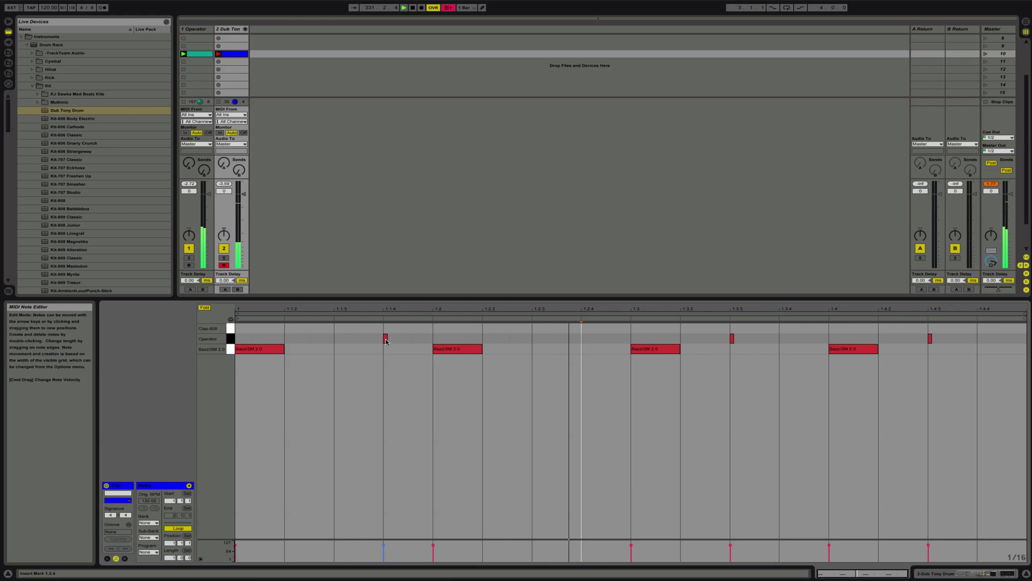
left_click_drag(385, 339, 353, 341)
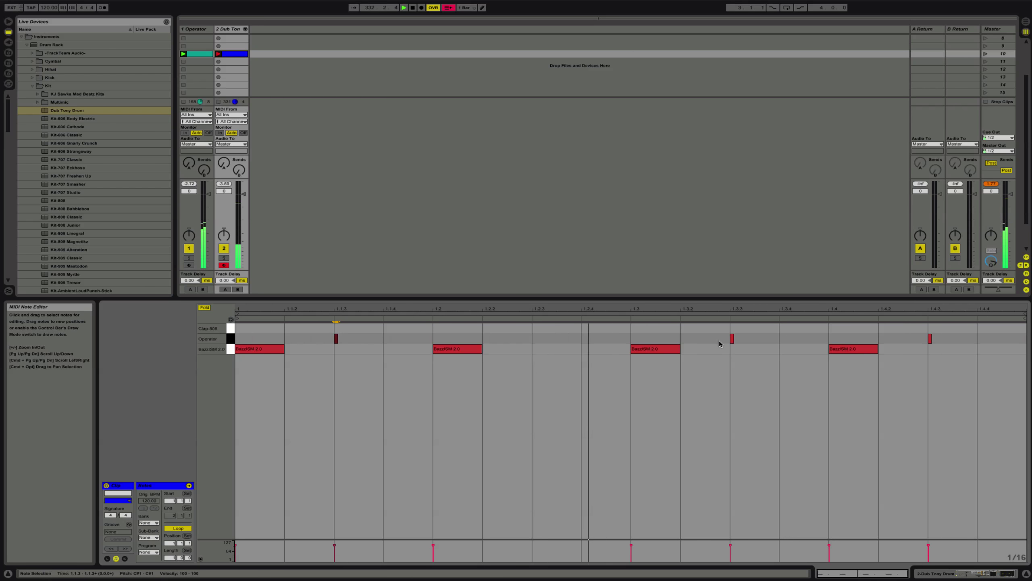
left_click(732, 339)
left_click_drag(717, 344, 599, 341)
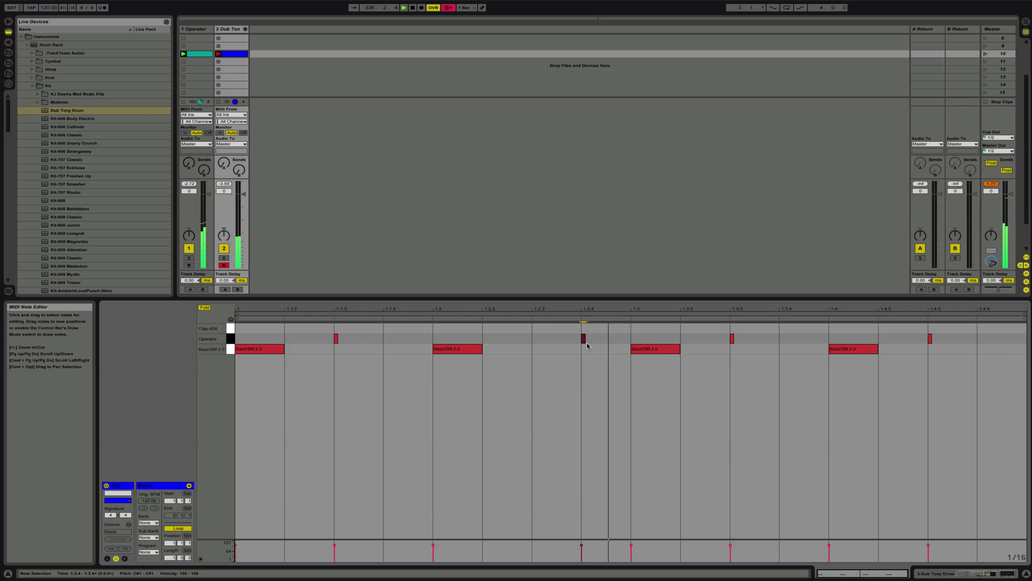
left_click_drag(560, 343, 554, 342)
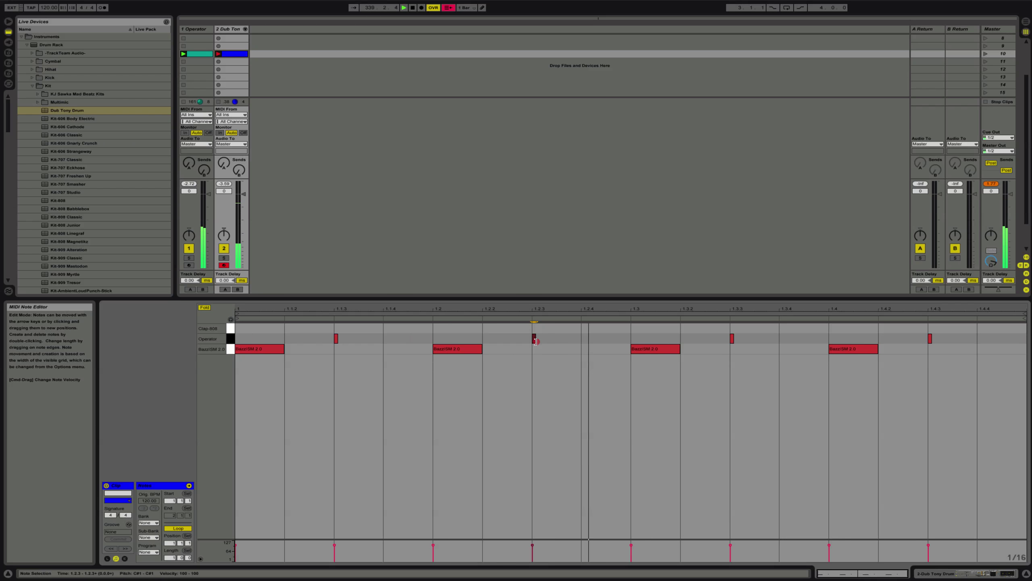
- Fine-tune the length of the Operator percussion hits, adjusting the whole row together
left_click_drag(536, 342, 535, 341)
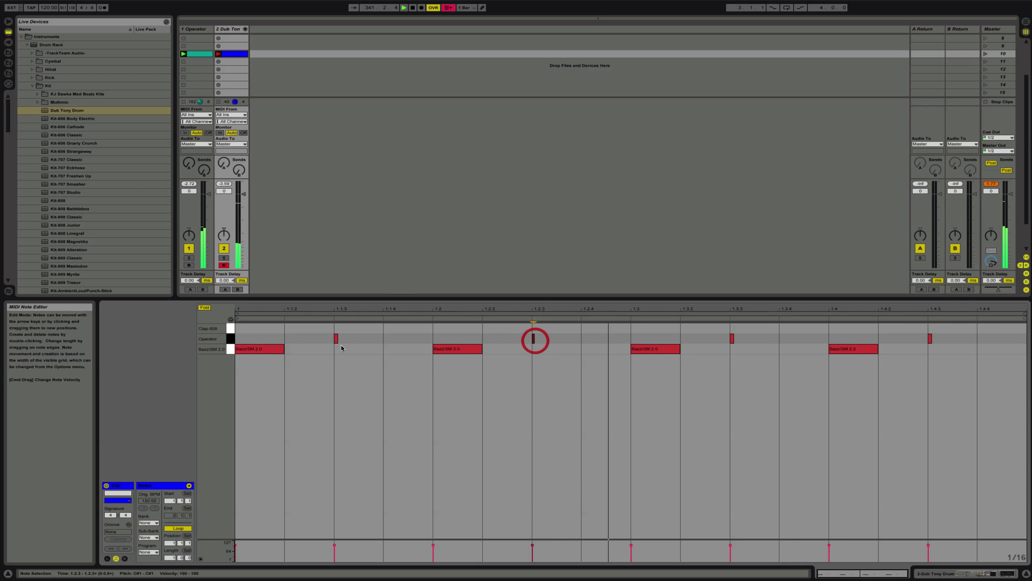
left_click(234, 342)
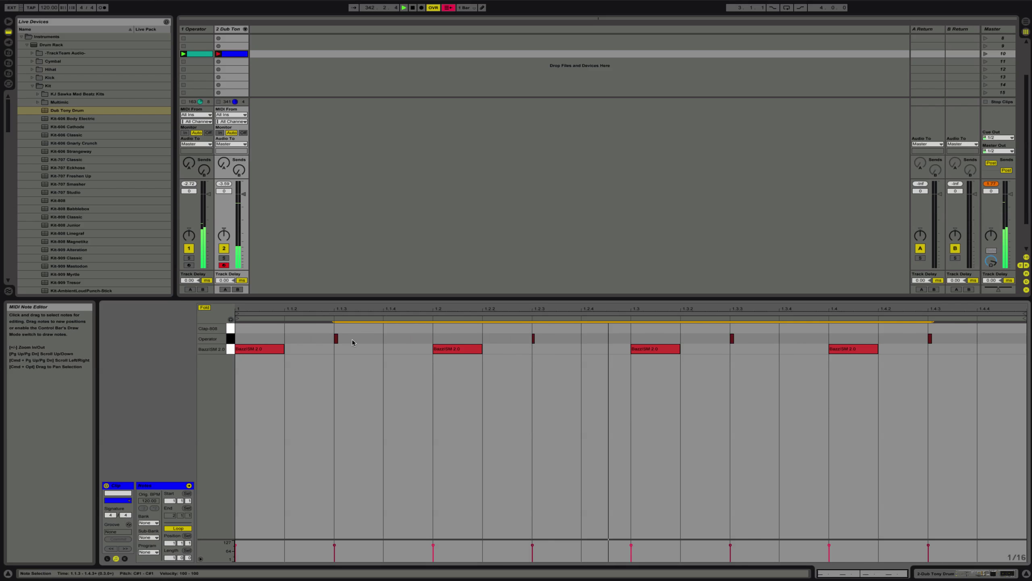
mouse_move(337, 340)
left_mouse_down()
mouse_move(323, 340)
mouse_move(336, 340)
left_mouse_up()
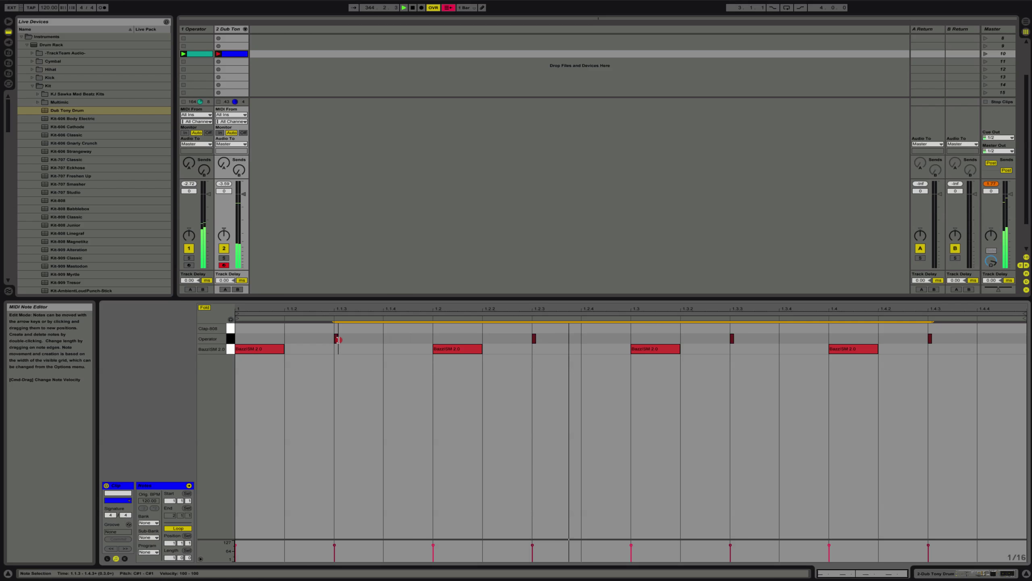
left_click(535, 349)
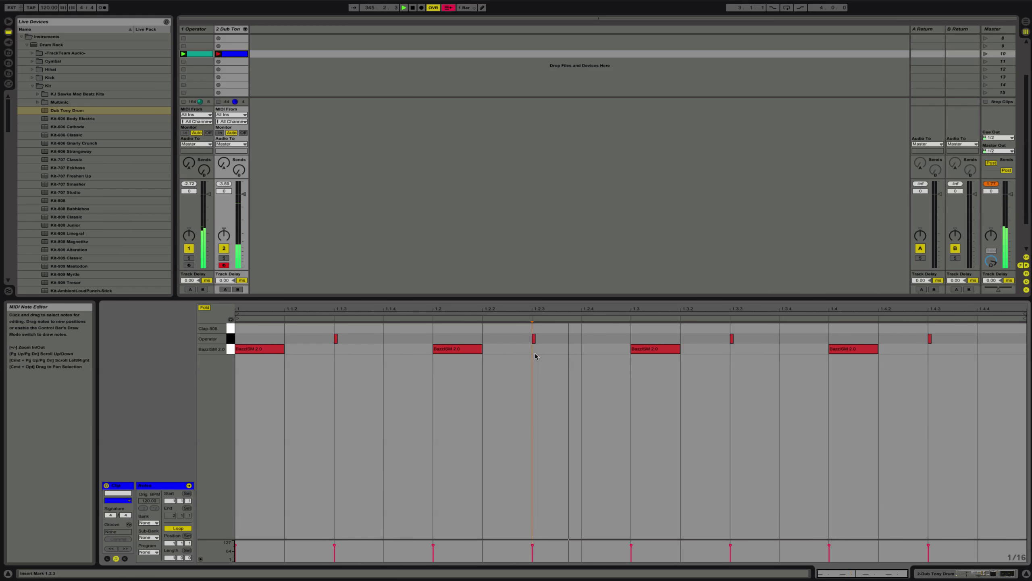
- Move the 1.2.3 Operator hit to 1.2.4, and add short hits at 1.4.4 and 1.2.3
left_click_drag(535, 339, 562, 342)
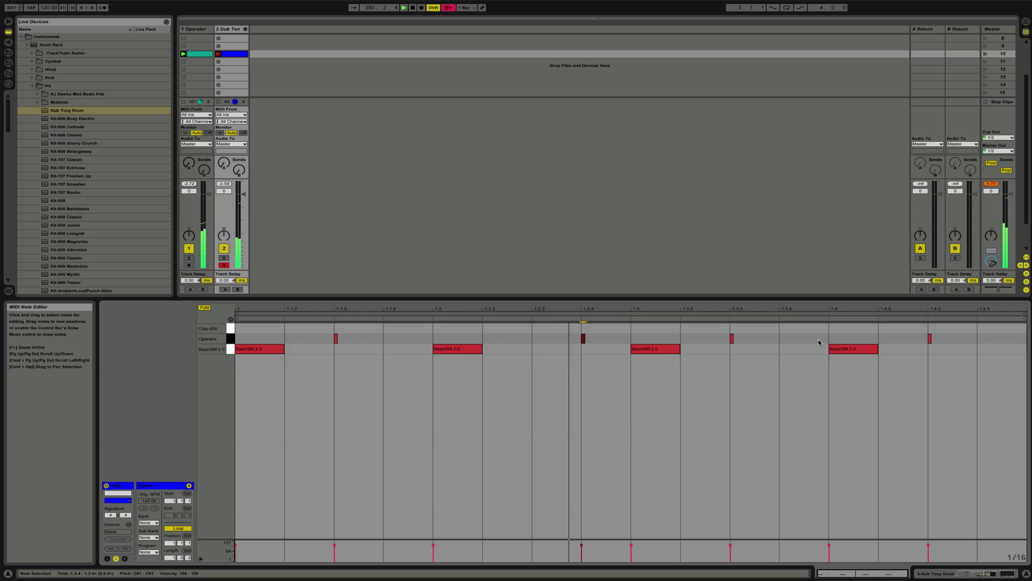
left_click(988, 340)
double_click(978, 339)
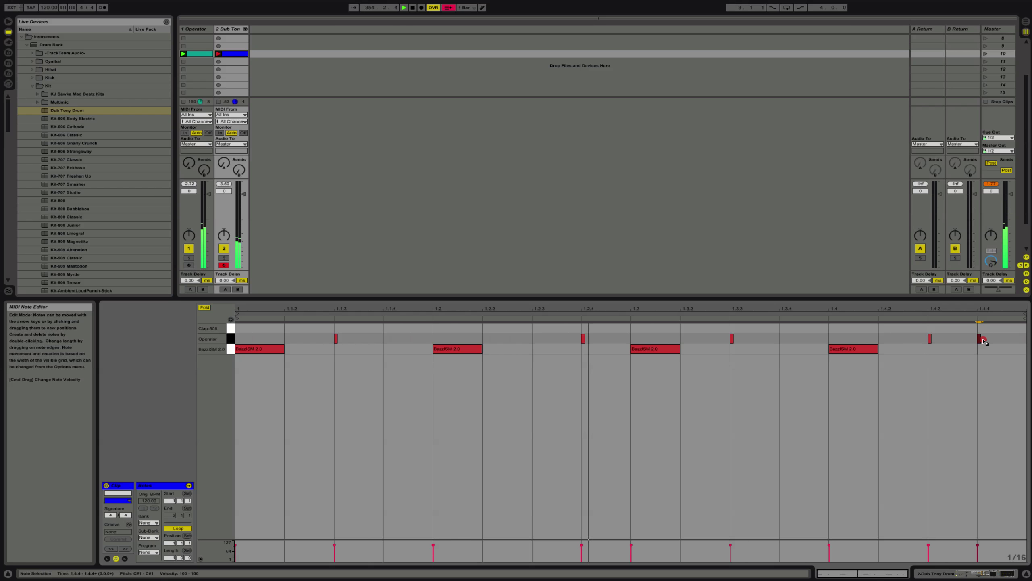
left_click(979, 339)
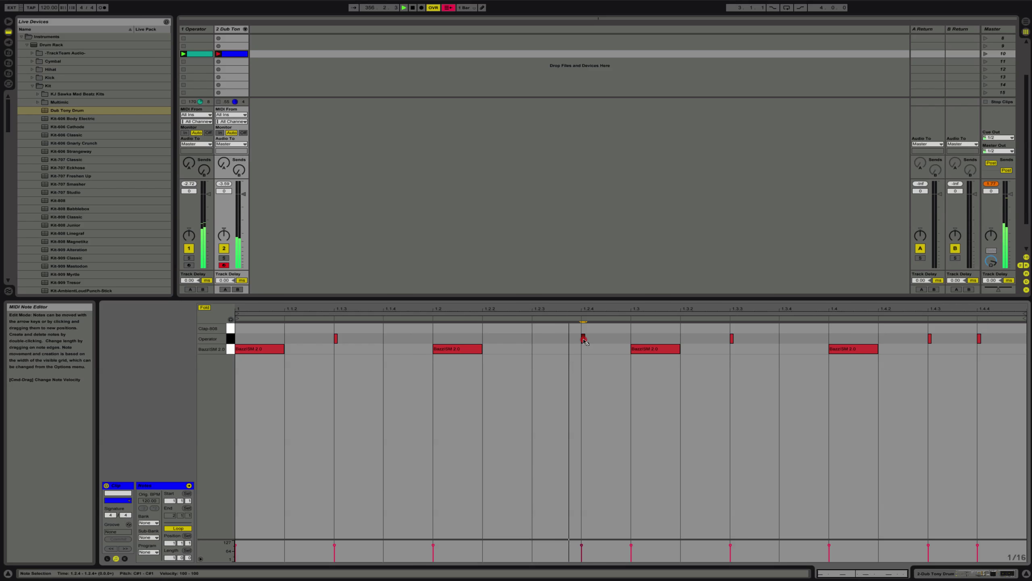
double_click(534, 339)
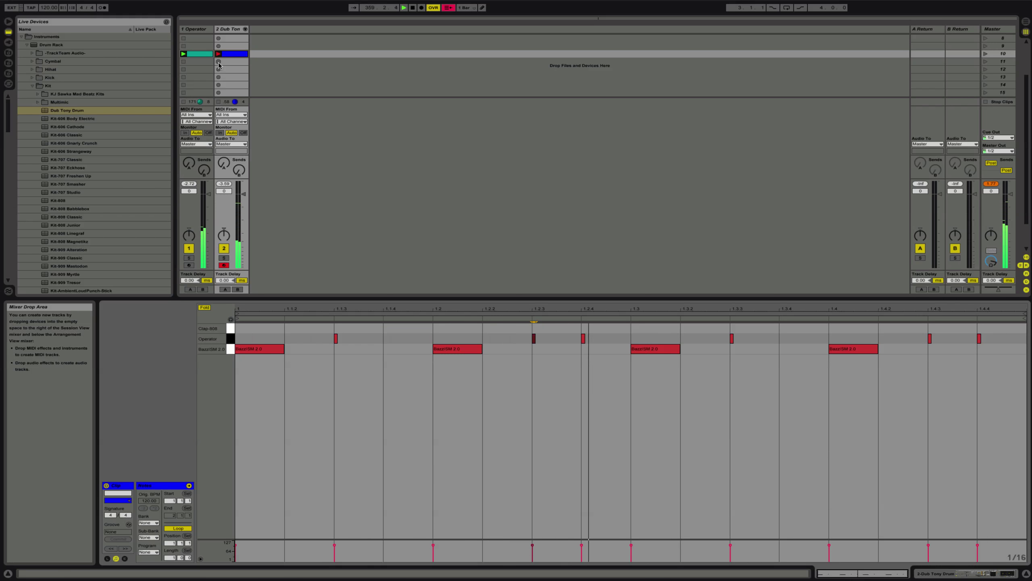
- Load the Virus TI Snow VST instrument onto a new third track and move its window clear of the mixer
left_click(228, 54)
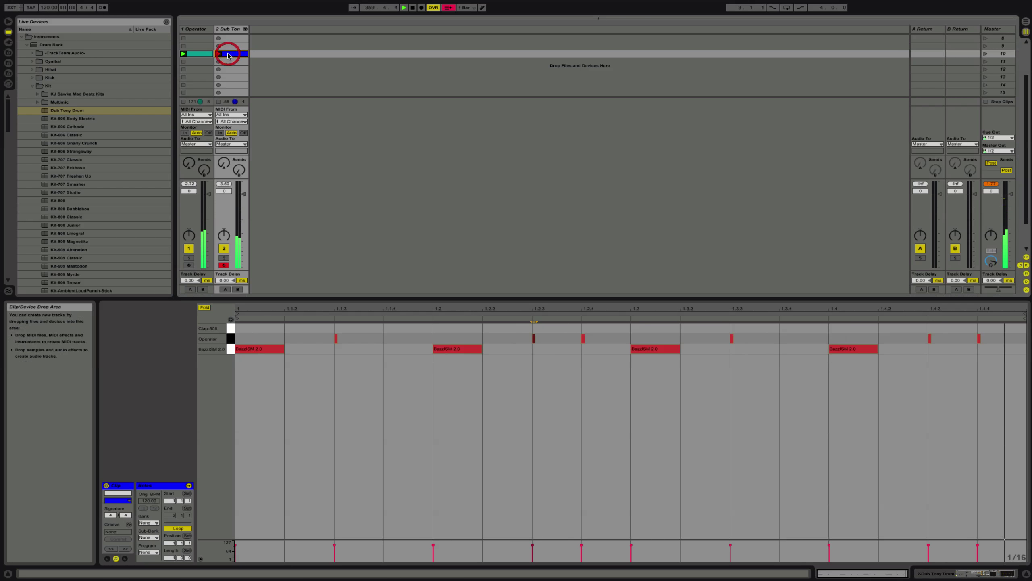
left_click(194, 57)
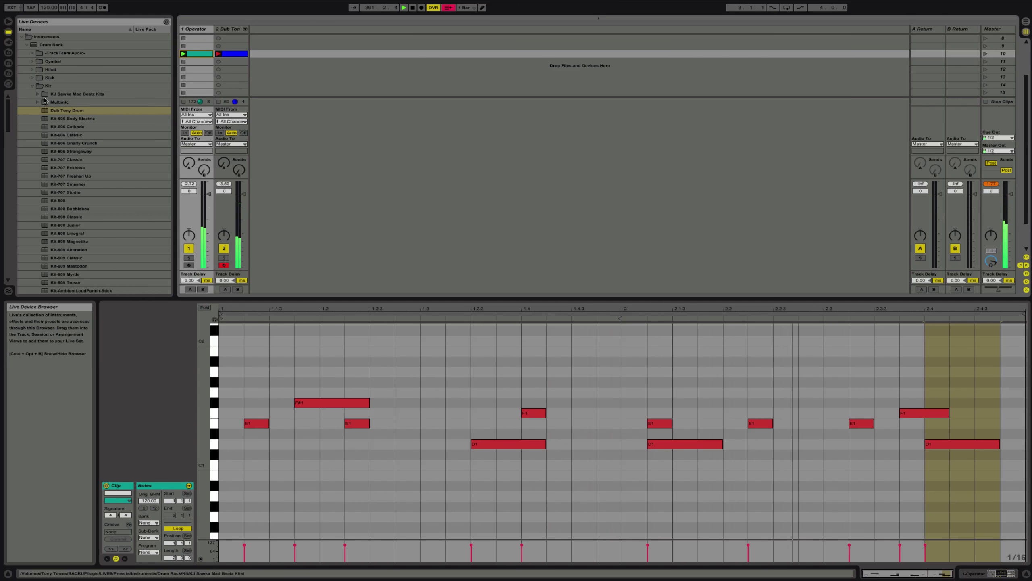
left_click(32, 87)
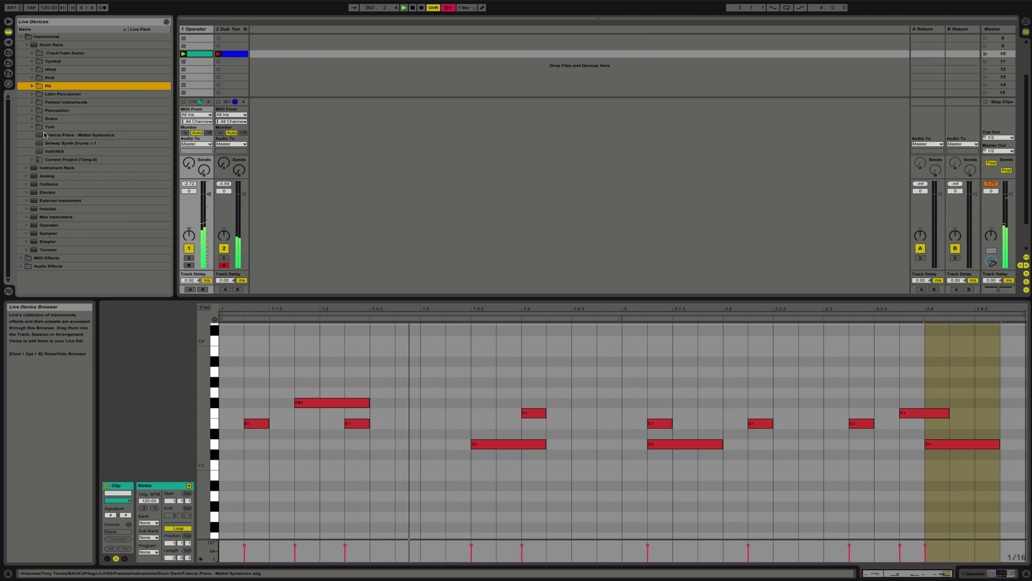
left_click(8, 42)
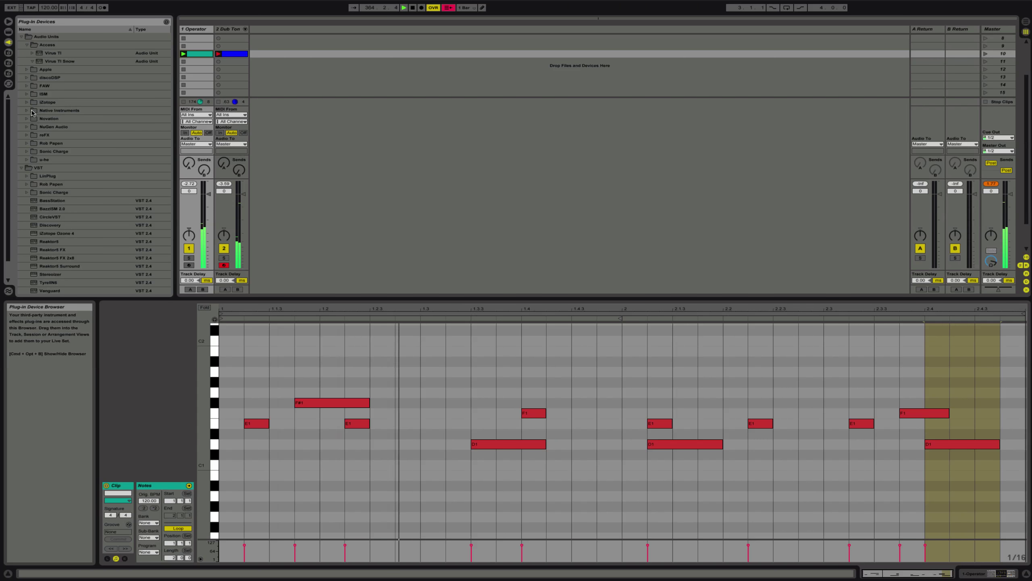
scroll(21, 120, "down", 3)
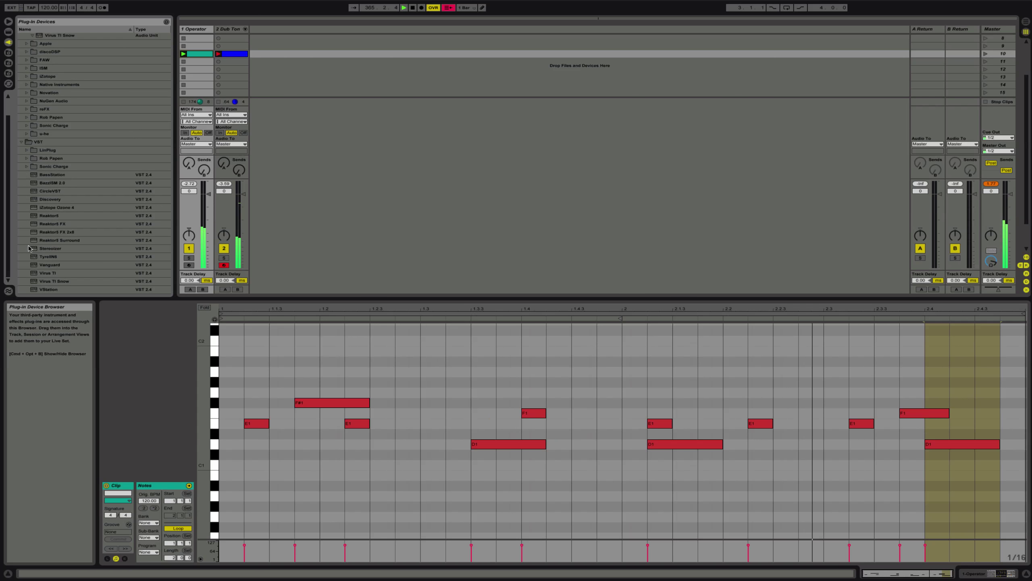
left_click_drag(38, 280, 269, 91)
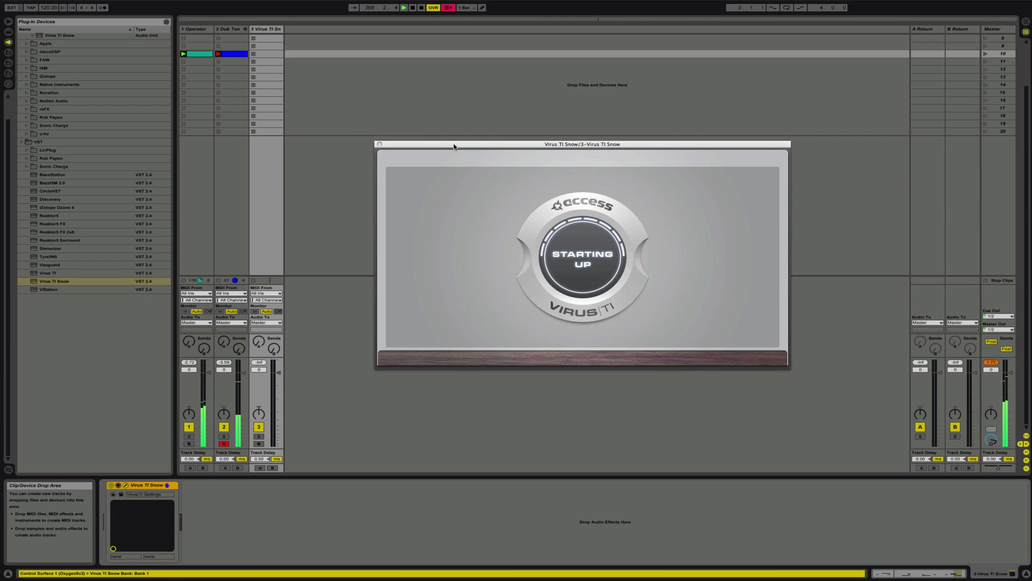
left_click_drag(455, 144, 444, 51)
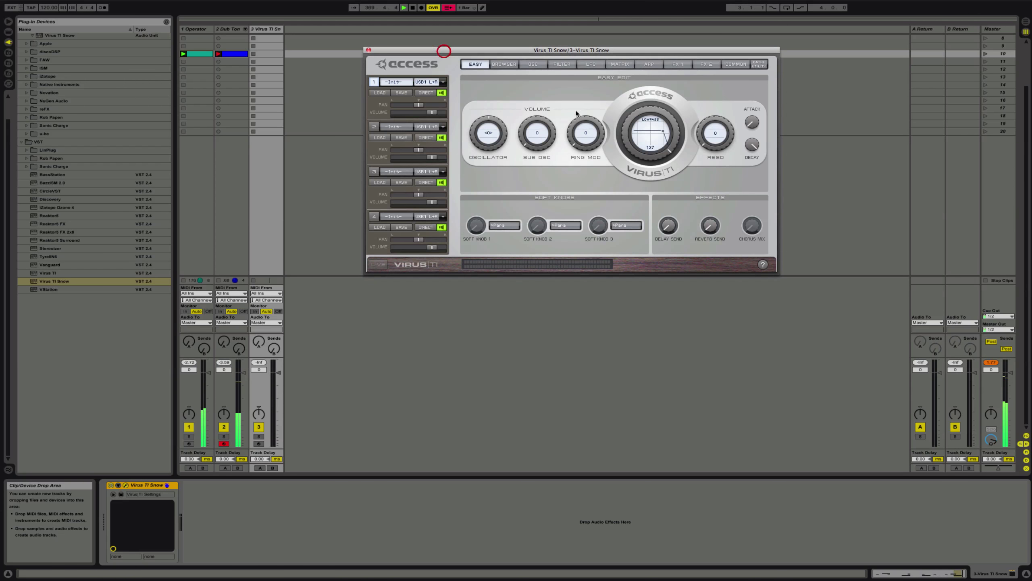
- Show the synth's second effects page and create an empty MIDI clip on the Virus TI Snow track
left_click(679, 64)
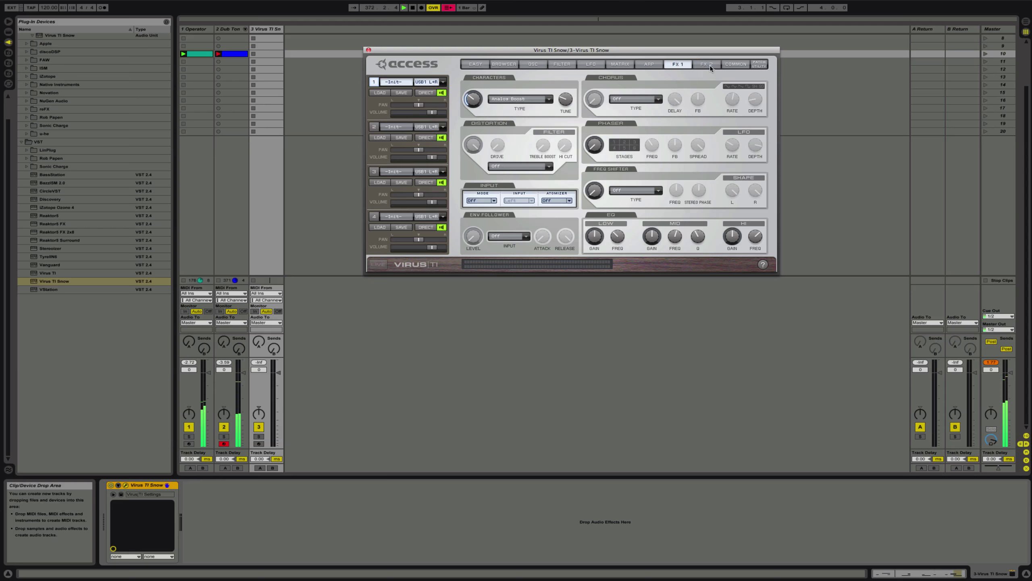
left_click(708, 64)
double_click(263, 54)
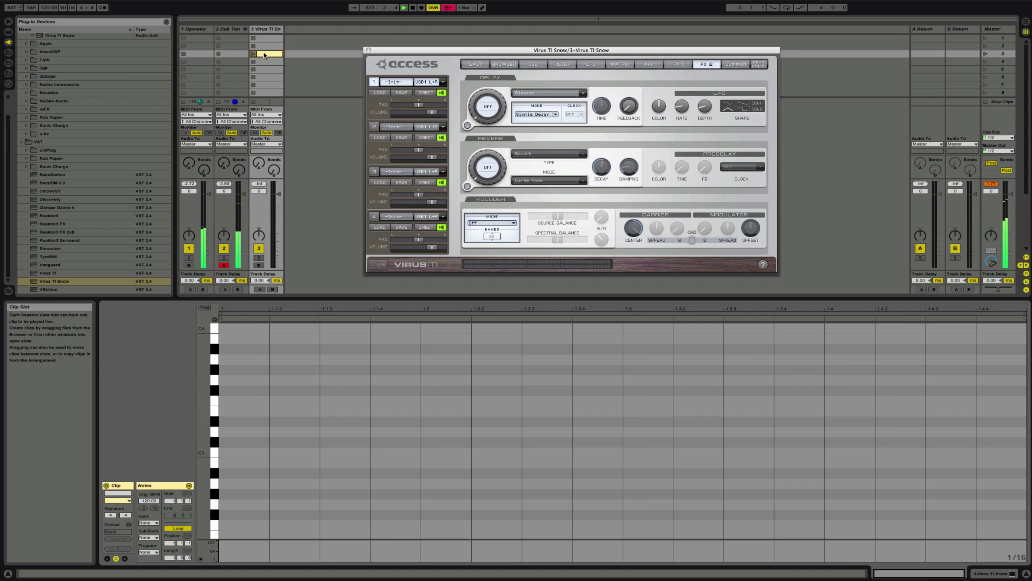
- Move the empty Virus TI Snow clip to scene 10 beside the Operator and Dub Ton clips and launch it
left_click(262, 63)
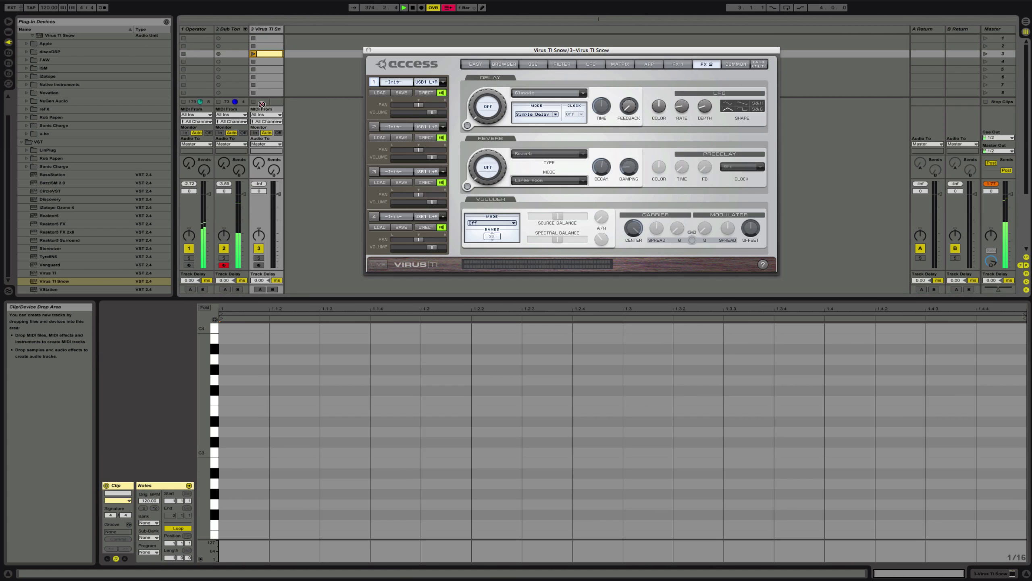
left_click_drag(264, 94, 270, 69)
scroll(268, 93, "down", 5)
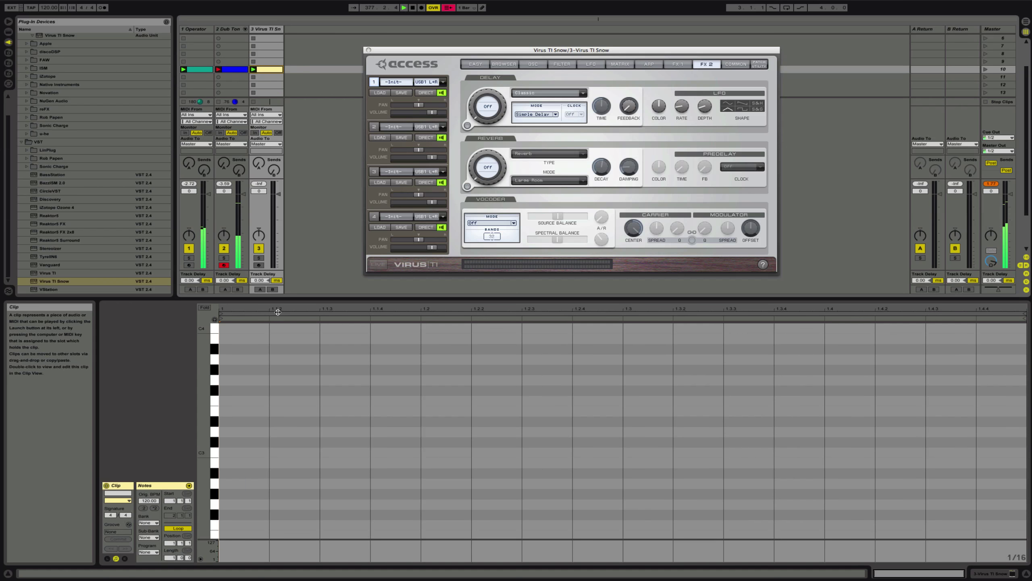
- Enter sixteenth-note E1, G1 and B1 chords at 1.1.1, 1.1.4, 1.3.1 and 1.3.4 in the Virus clip
scroll(255, 492, "down", 5)
double_click(256, 485)
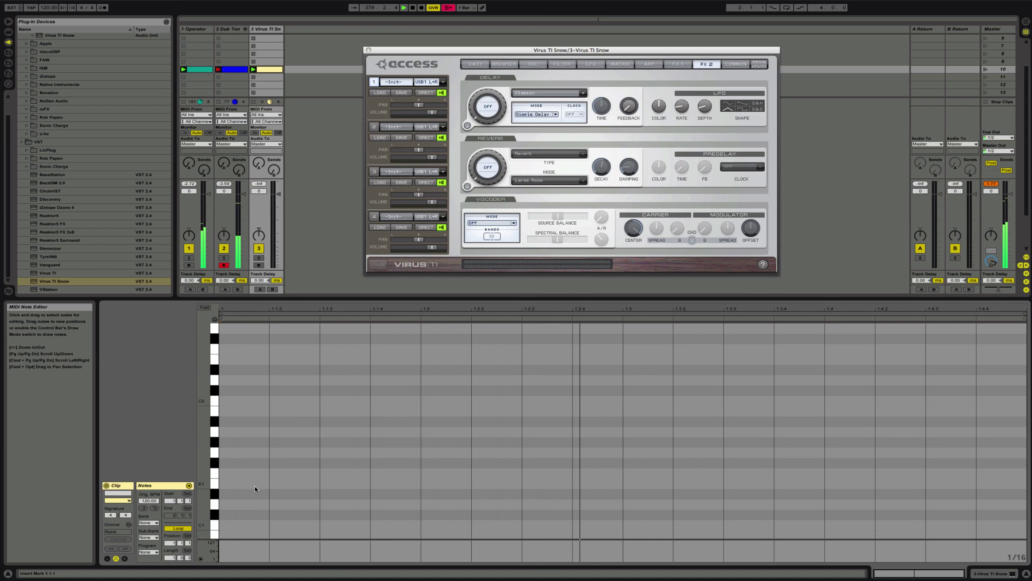
left_click(256, 486)
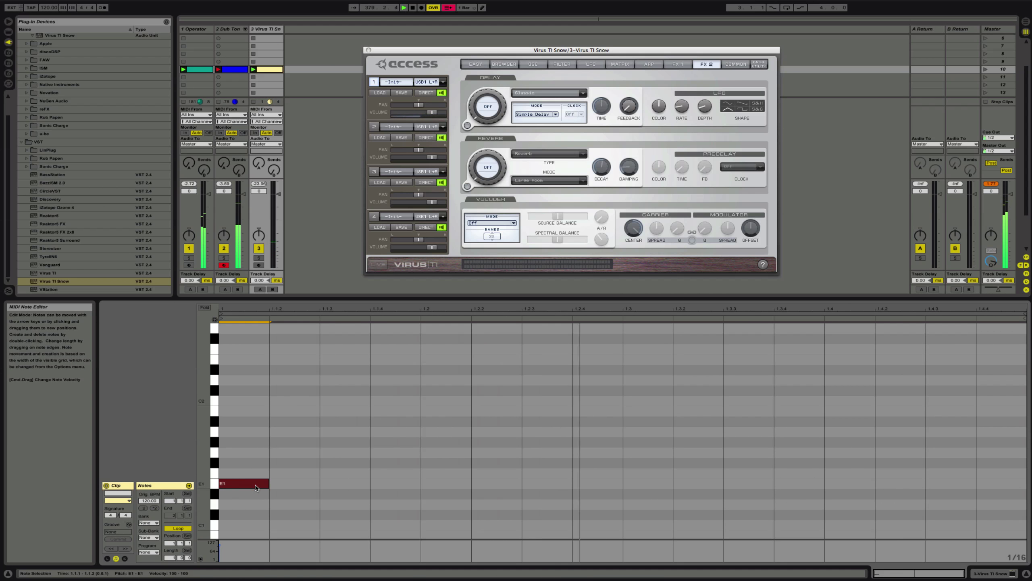
mouse_move(256, 488)
left_mouse_down()
mouse_move(249, 410)
mouse_move(272, 523)
left_mouse_up()
left_click_drag(270, 484, 803, 484)
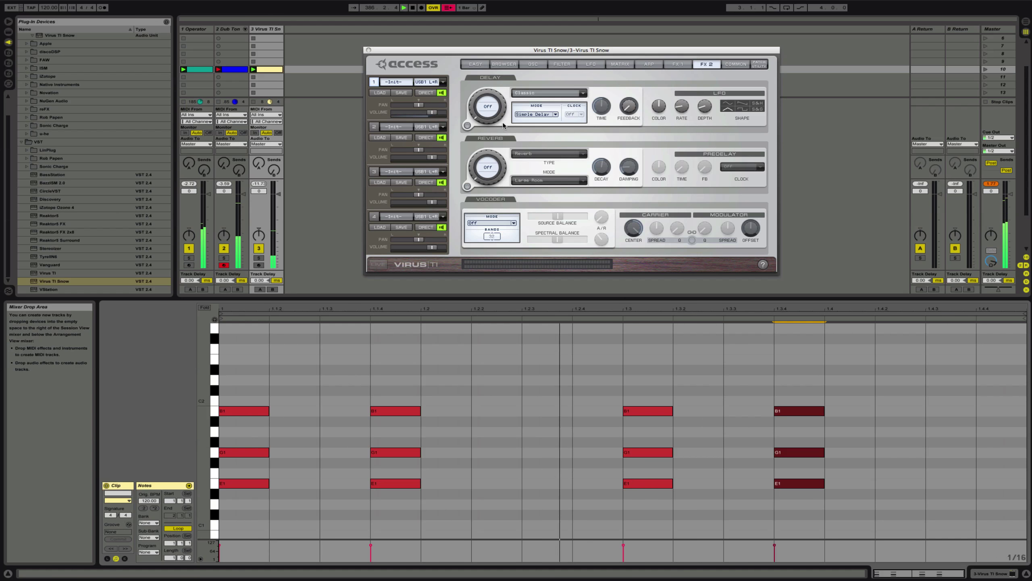
- Turn on the synth's delay at -3.0 dB, set its type to Tape Free and raise the feedback
left_click_drag(475, 116, 476, 56)
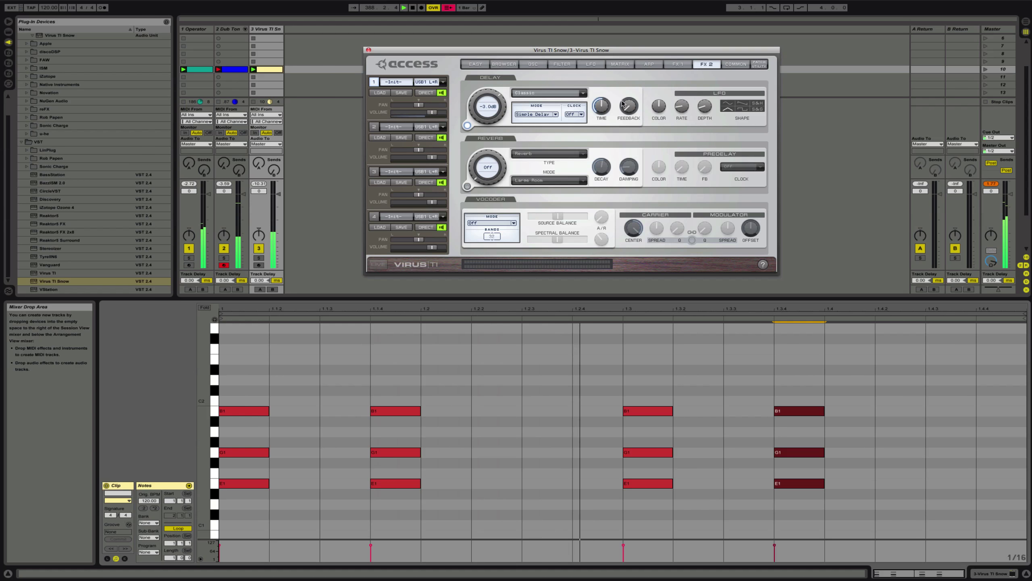
left_click(583, 93)
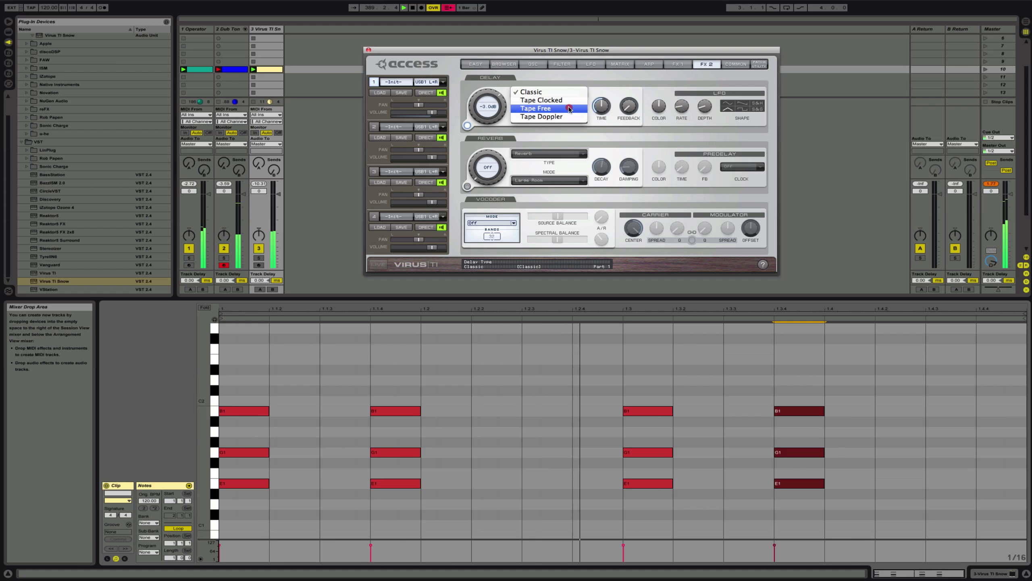
left_click(569, 109)
left_click_drag(630, 109, 630, 78)
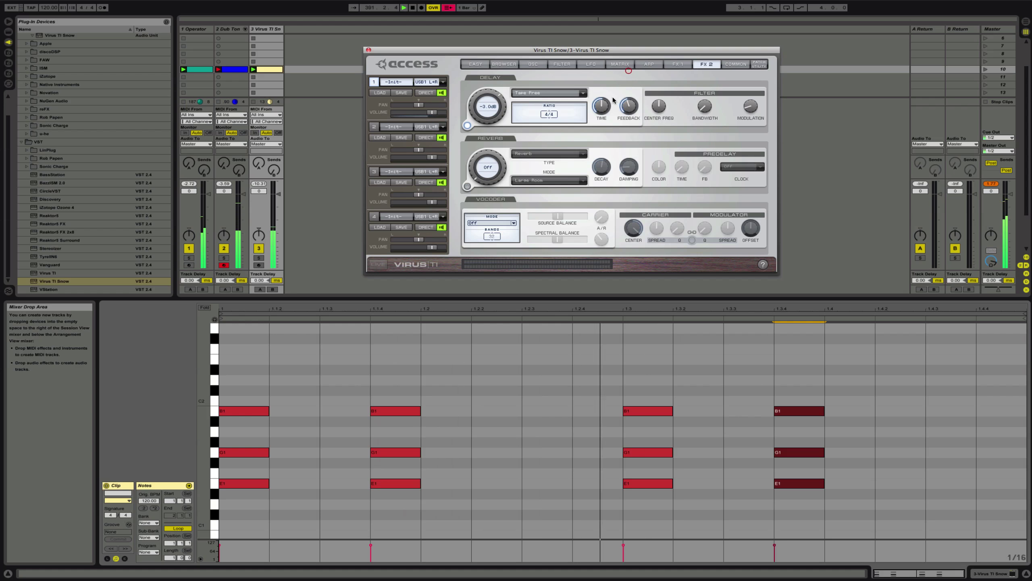
- Adjust the tape delay's time and shape its filter with the center frequency and bandwidth
left_click_drag(603, 104, 660, 131)
left_click(660, 119)
mouse_move(705, 107)
left_mouse_down()
mouse_move(700, 82)
mouse_move(699, 91)
left_mouse_up()
- Set the reverb to -13.5 dB in Ambience mode with adjusted decay and damping, and increase the delay modulation
mouse_move(486, 167)
left_mouse_down()
mouse_move(477, 126)
mouse_move(476, 154)
left_mouse_up()
left_click(629, 167)
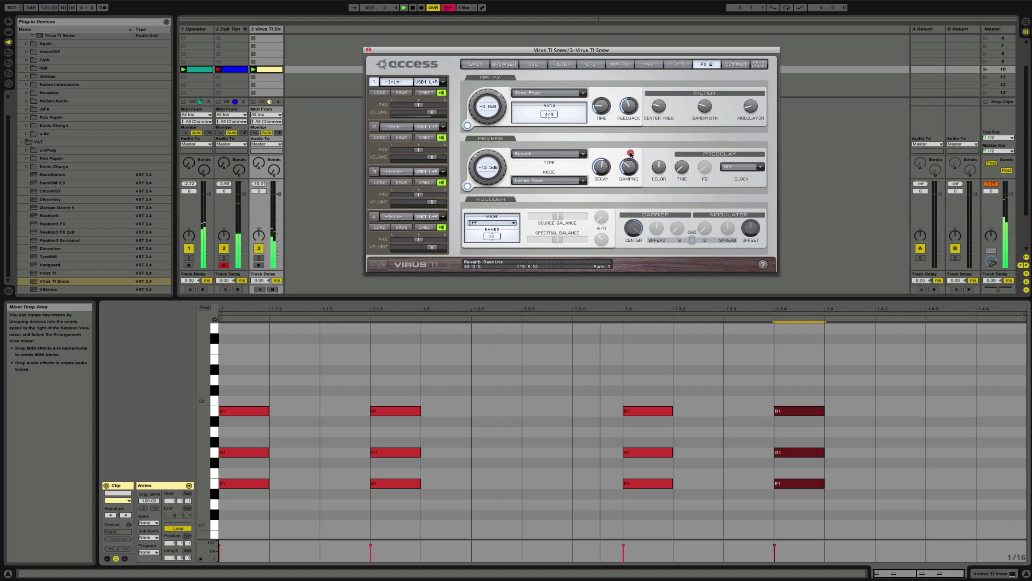
left_click_drag(604, 166, 625, 175)
left_click(580, 180)
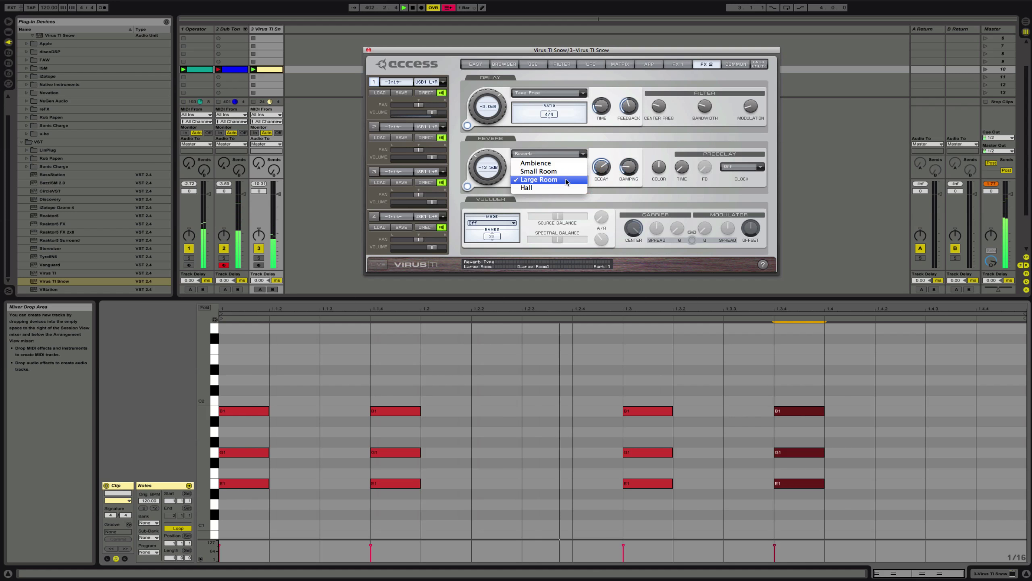
left_click(564, 163)
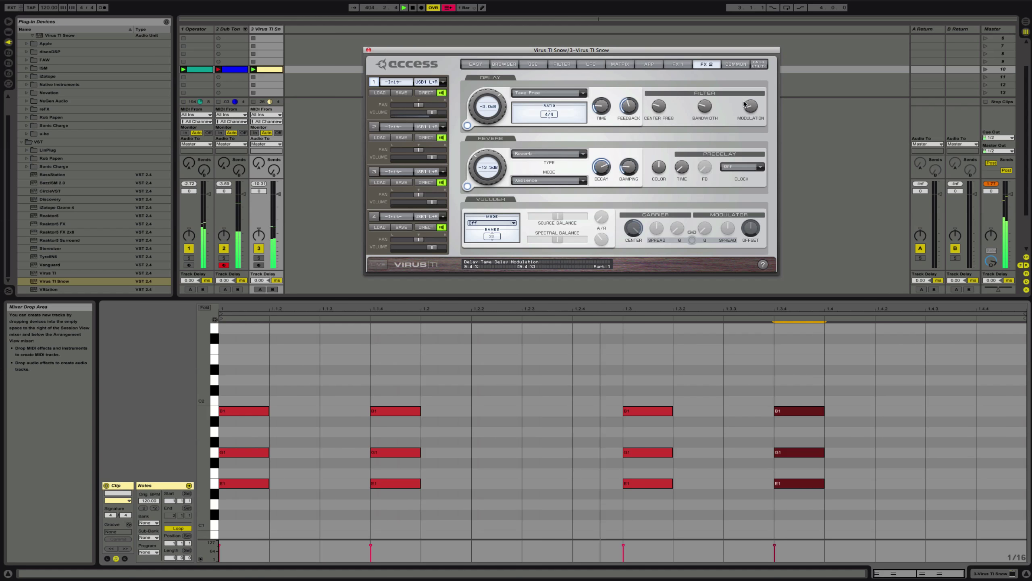
left_click_drag(744, 104, 749, 80)
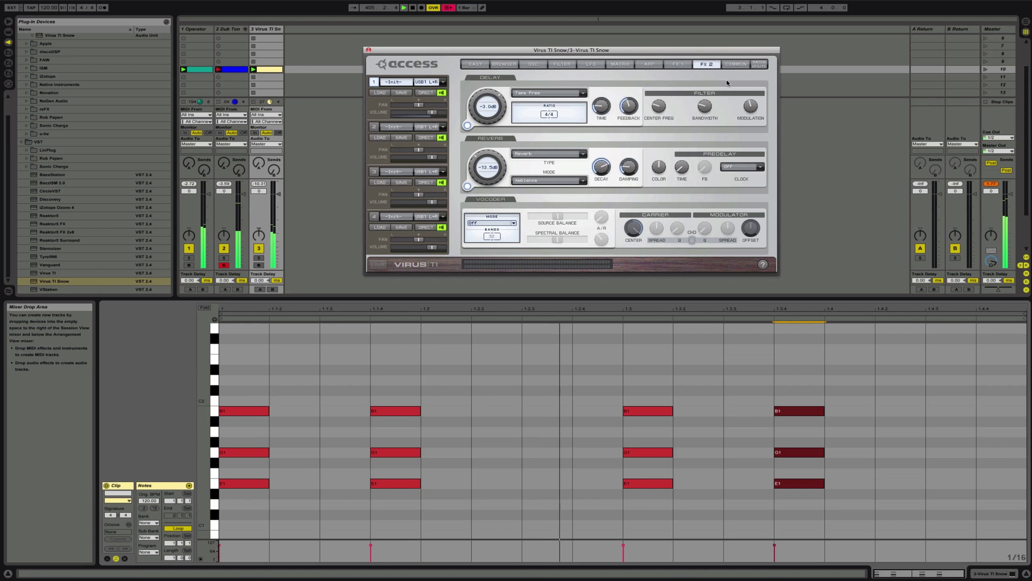
- Enable the phaser on the first effects page, changing its number of stages, frequency and LFO rate
left_click(686, 65)
left_click_drag(594, 145, 594, 99)
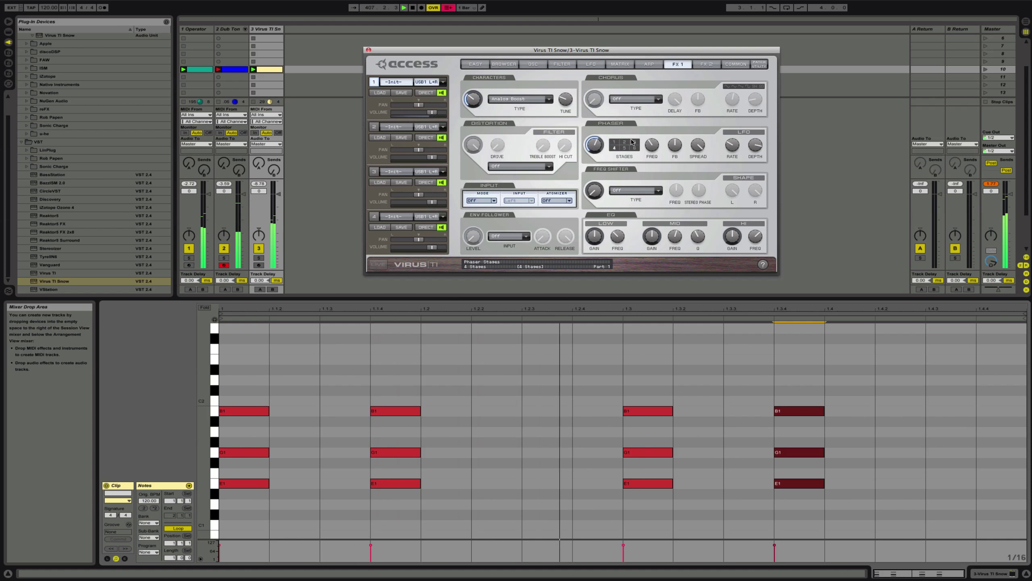
left_click(634, 142)
left_click_drag(656, 148, 655, 130)
left_click_drag(728, 146, 729, 125)
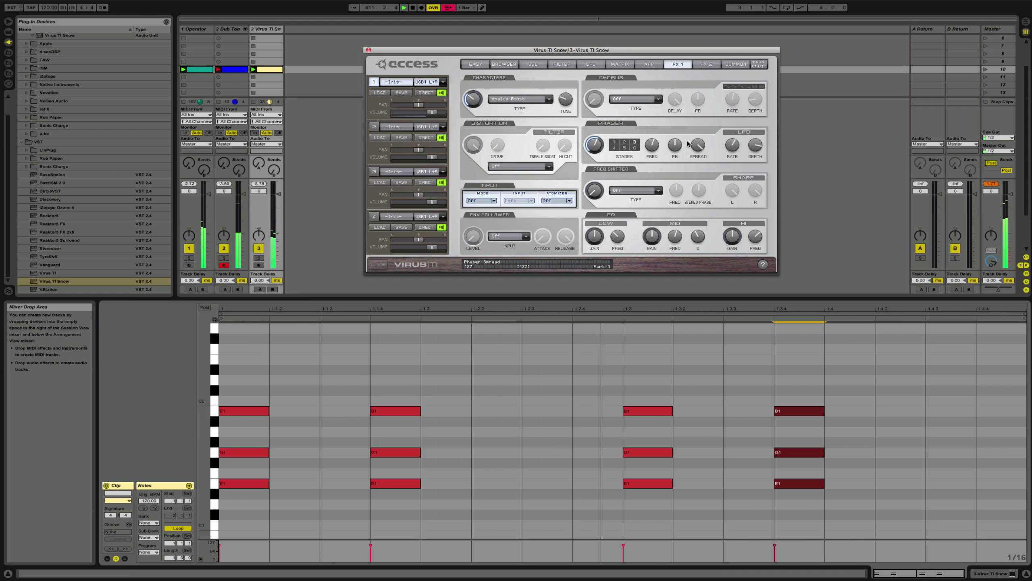
- Fine-tune the phaser's feedback and frequency, bringing the frequency to about 51
left_click_drag(675, 145, 657, 184)
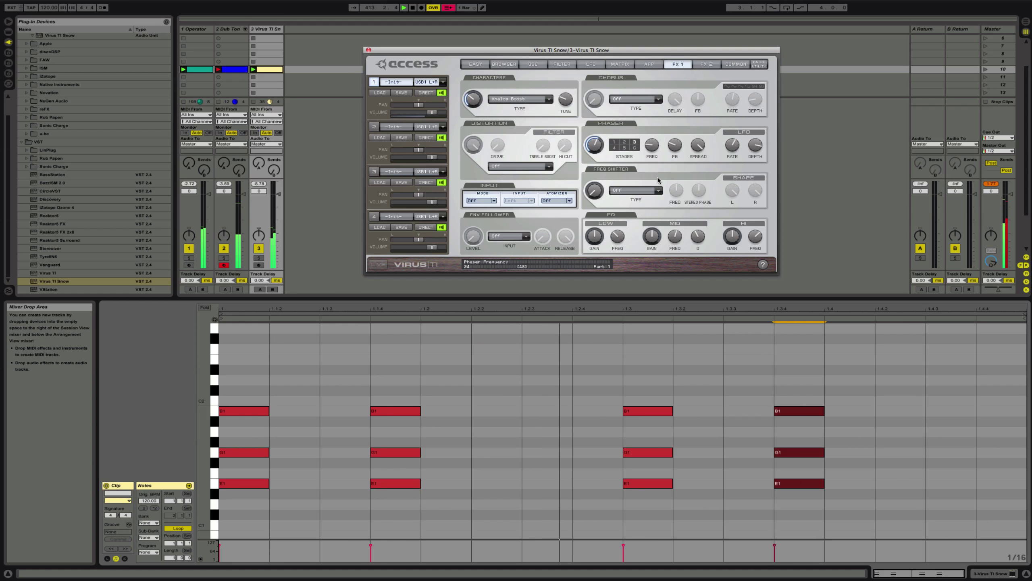
left_click_drag(675, 146, 681, 118)
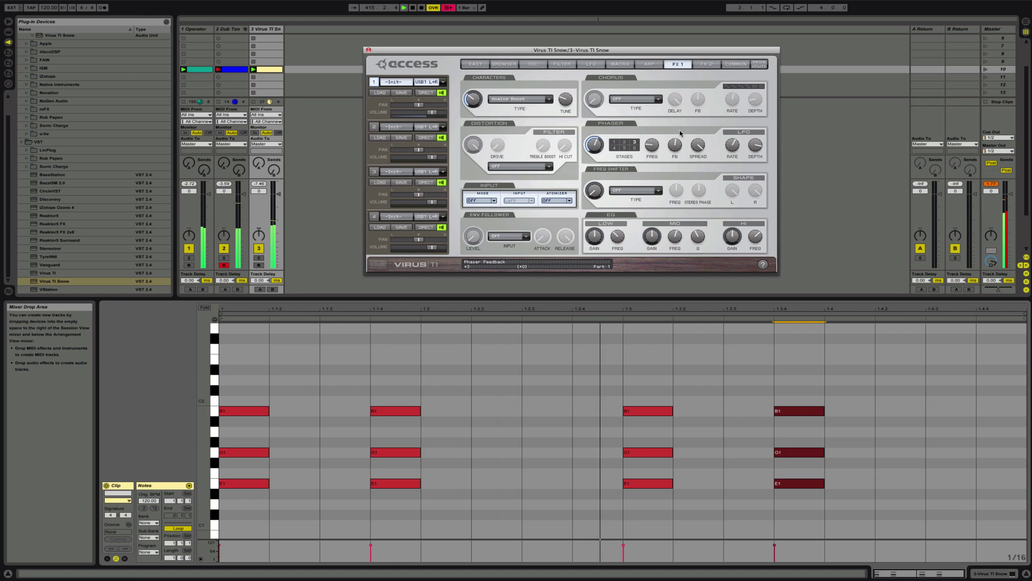
left_click_drag(652, 145, 650, 128)
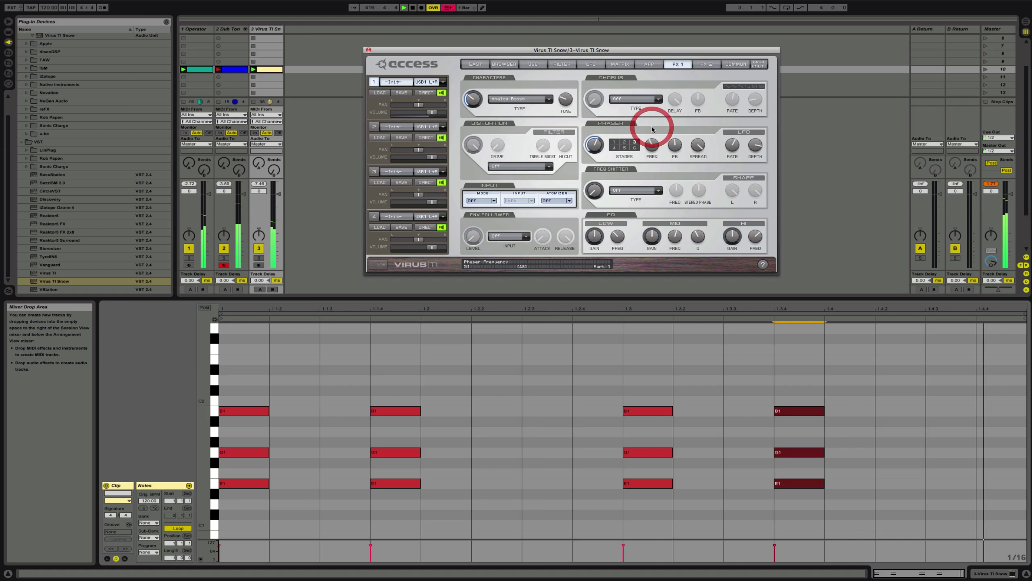
- Raise the tape delay level to -2.0 dB and increase its filter bandwidth and center frequency
left_click(707, 64)
mouse_move(476, 111)
left_mouse_down()
mouse_move(475, 121)
mouse_move(477, 99)
mouse_move(477, 108)
left_mouse_up()
left_click_drag(706, 107, 708, 72)
left_click_drag(659, 106, 661, 81)
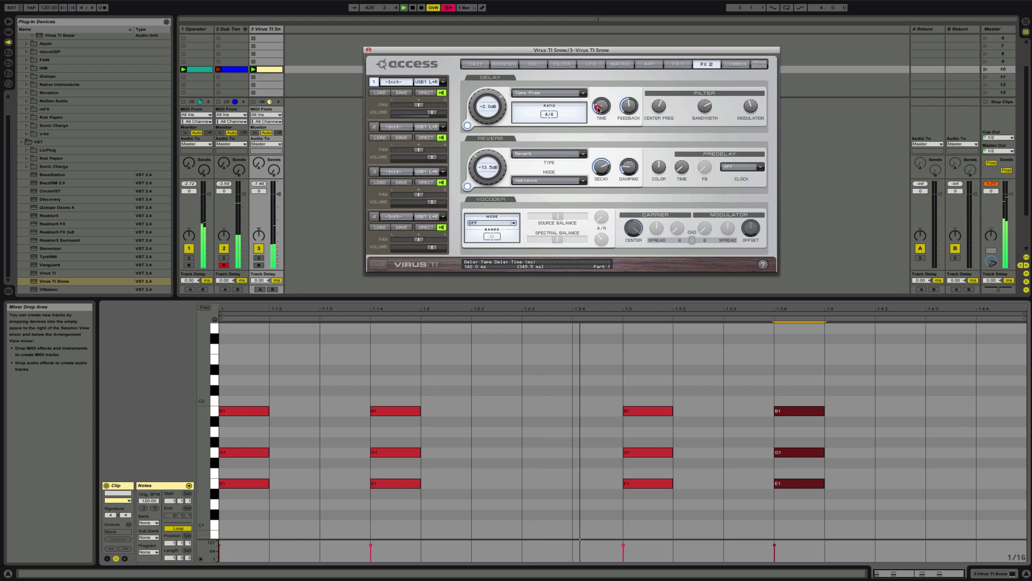
- Lengthen the tape delay time, raise its feedback and set the filter bandwidth to 100
left_click_drag(598, 108, 603, 71)
left_click(629, 96)
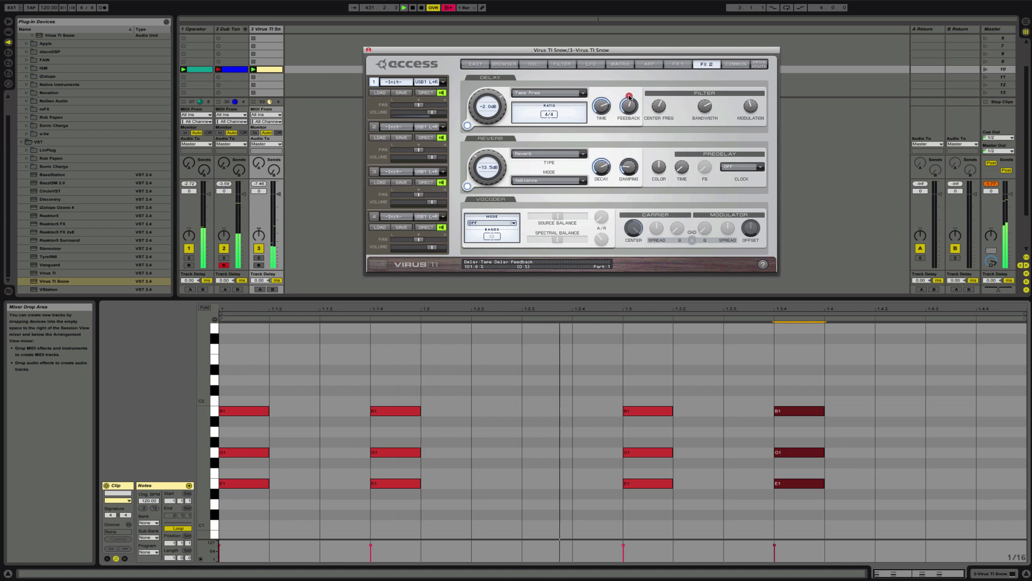
left_click(605, 107)
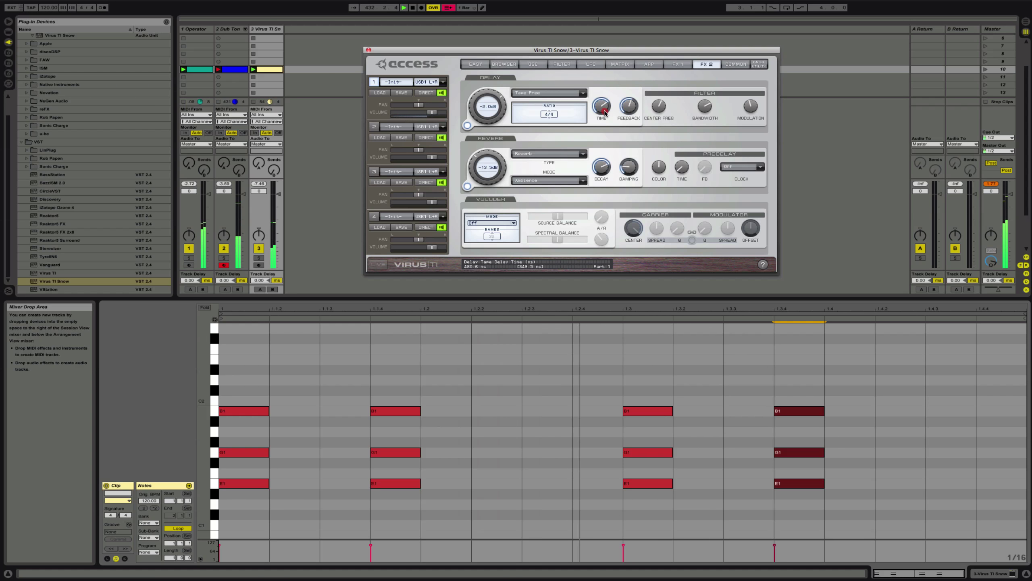
left_click_drag(604, 111, 605, 117)
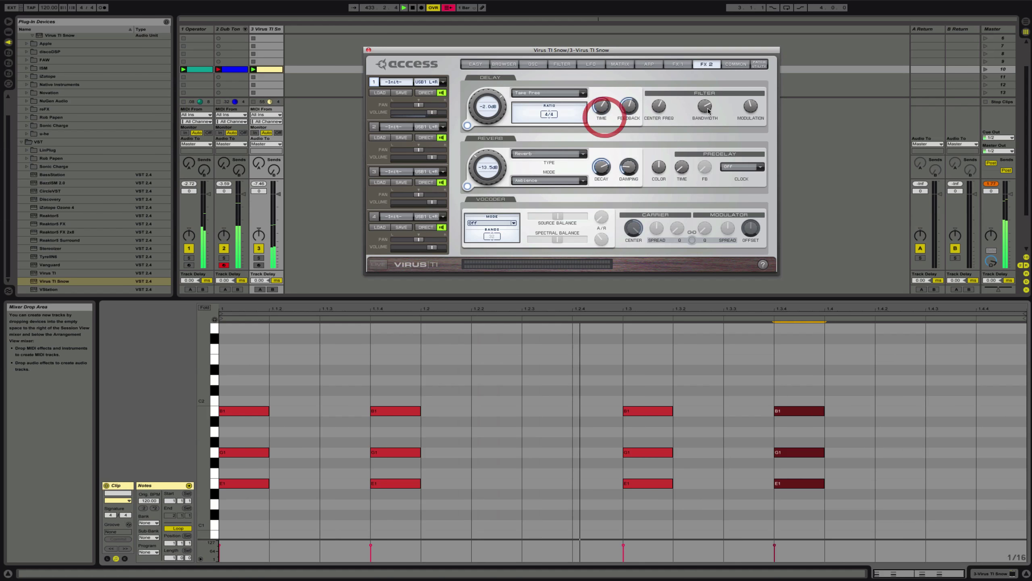
mouse_move(708, 110)
left_mouse_down()
mouse_move(709, 143)
mouse_move(710, 106)
left_mouse_up()
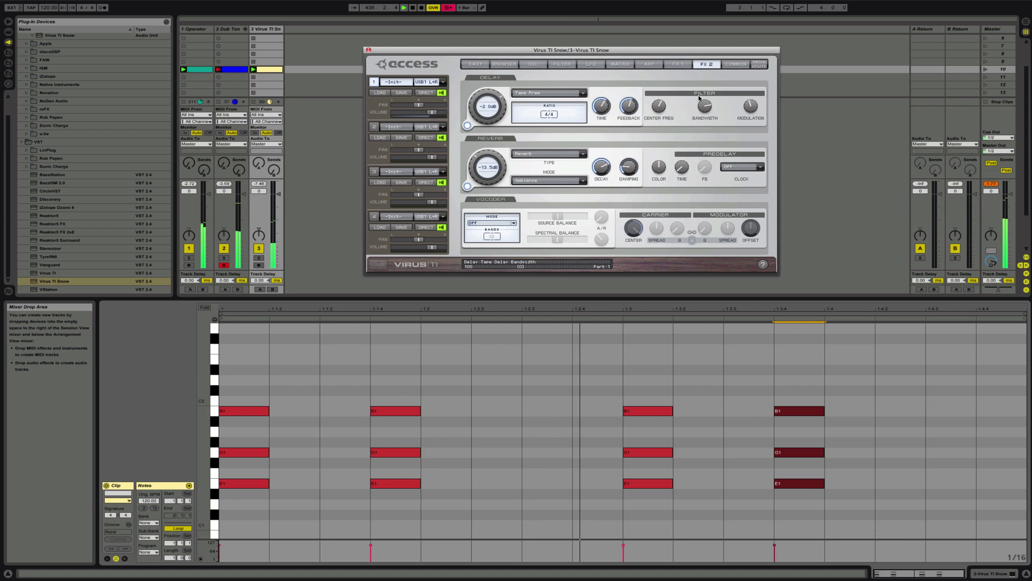
- Show the synth's oscillator page and shift oscillator 1's classic waveform to a pulse shape
left_click(651, 65)
left_click(588, 65)
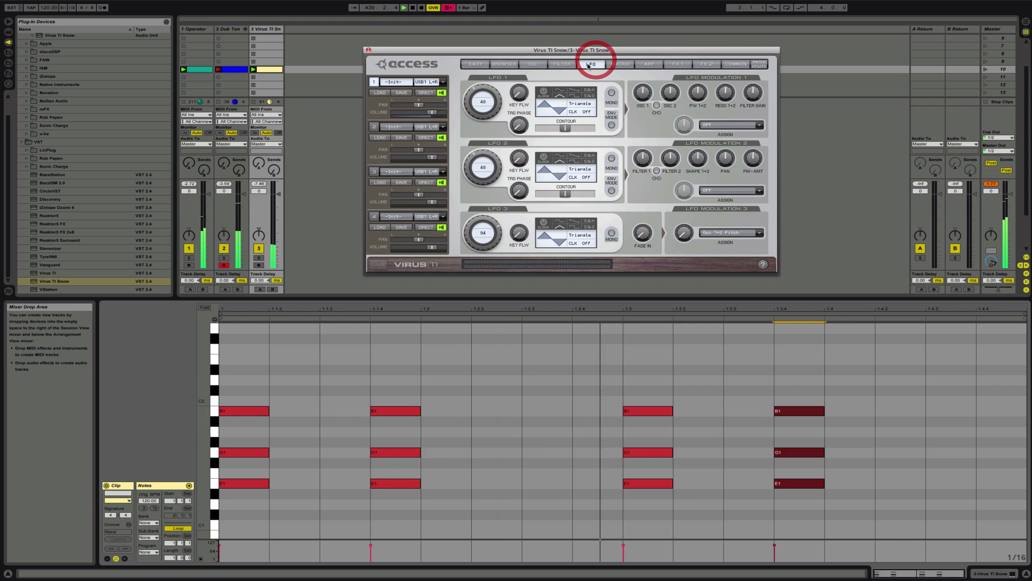
left_click(504, 64)
left_click(533, 65)
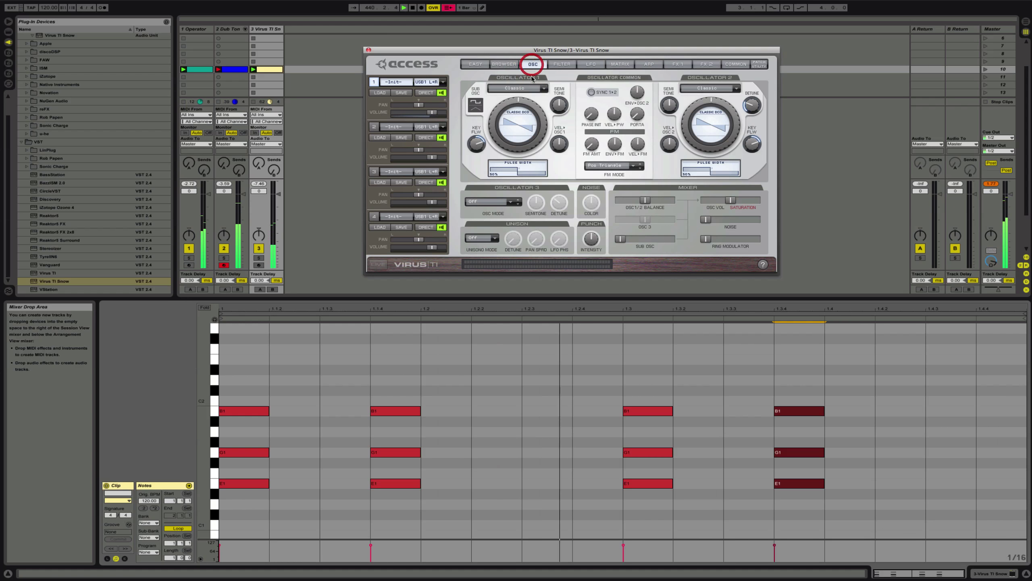
left_click_drag(513, 122, 496, 57)
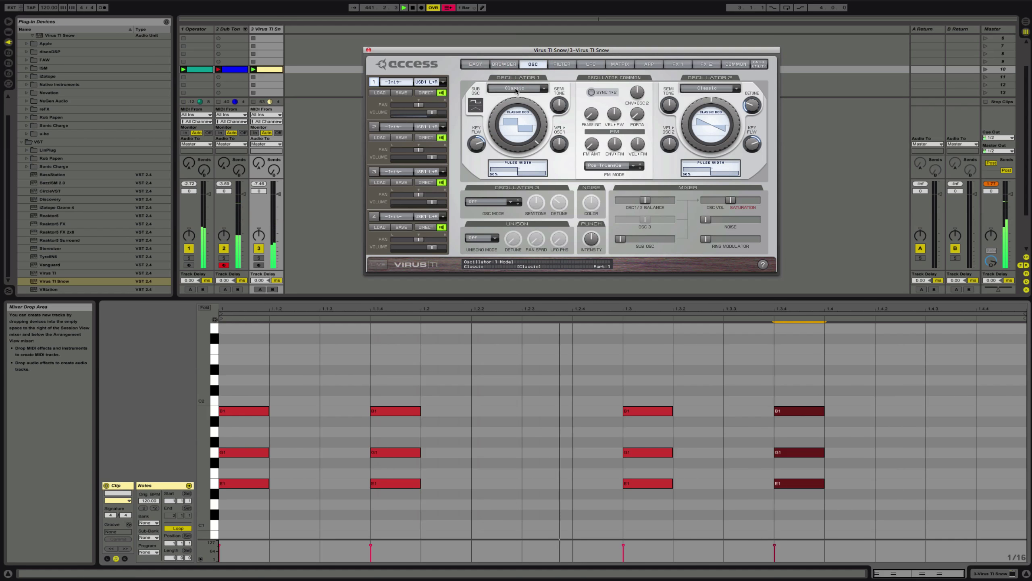
- Switch oscillator 1 to the HyperSaw model with more detune, and raise the sub oscillator level
left_click(516, 90)
left_click(517, 97)
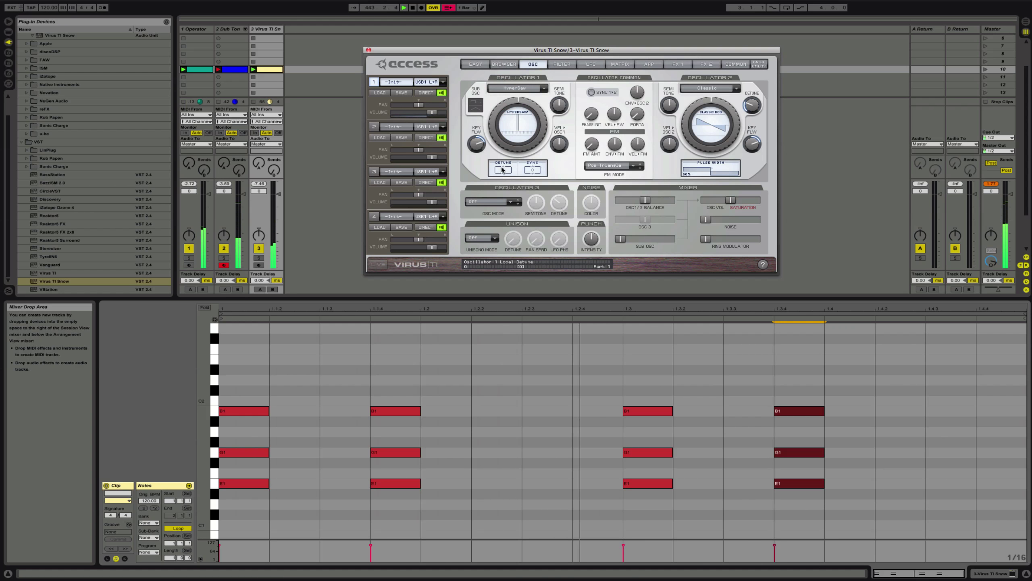
left_click_drag(502, 168, 555, 109)
left_click_drag(629, 240, 653, 240)
- Shape the amplifier envelope with a lower sustain and adjusted release, and adjust the cutoff of both filters
left_click(562, 63)
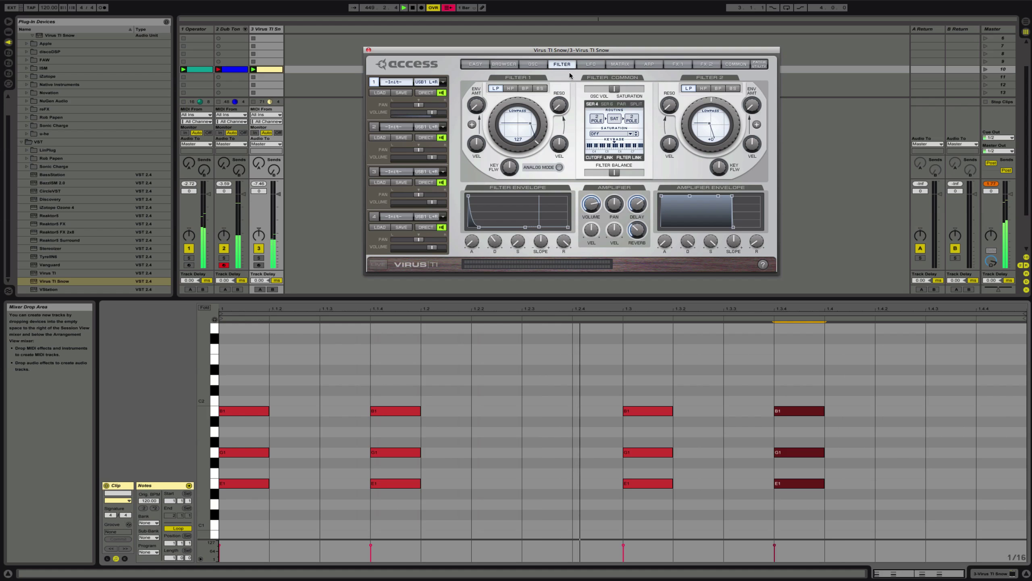
left_click_drag(733, 228, 734, 229)
left_click_drag(690, 196, 690, 204)
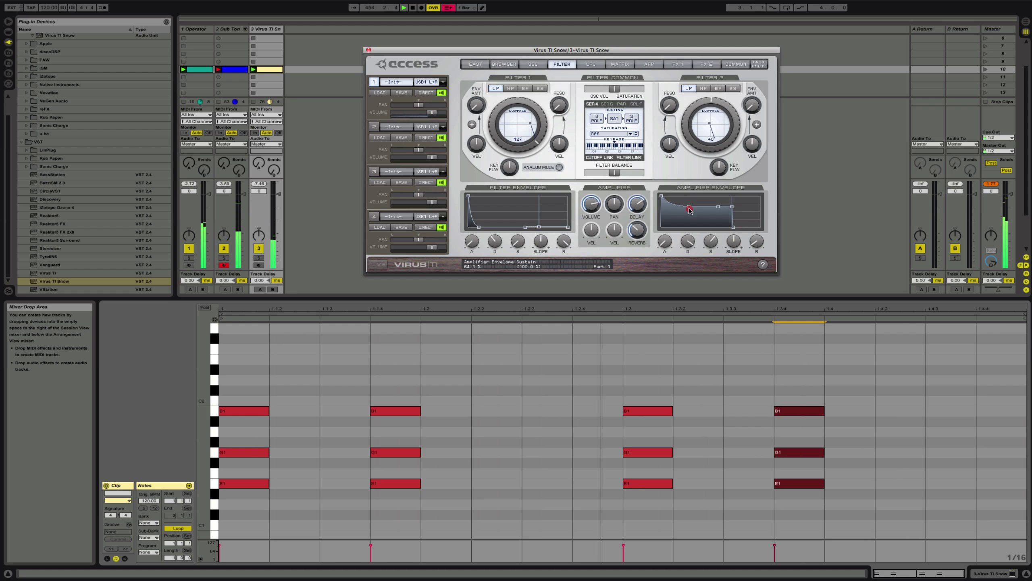
left_click_drag(737, 229, 739, 229)
left_click_drag(686, 115, 685, 109)
left_click_drag(501, 116, 495, 136)
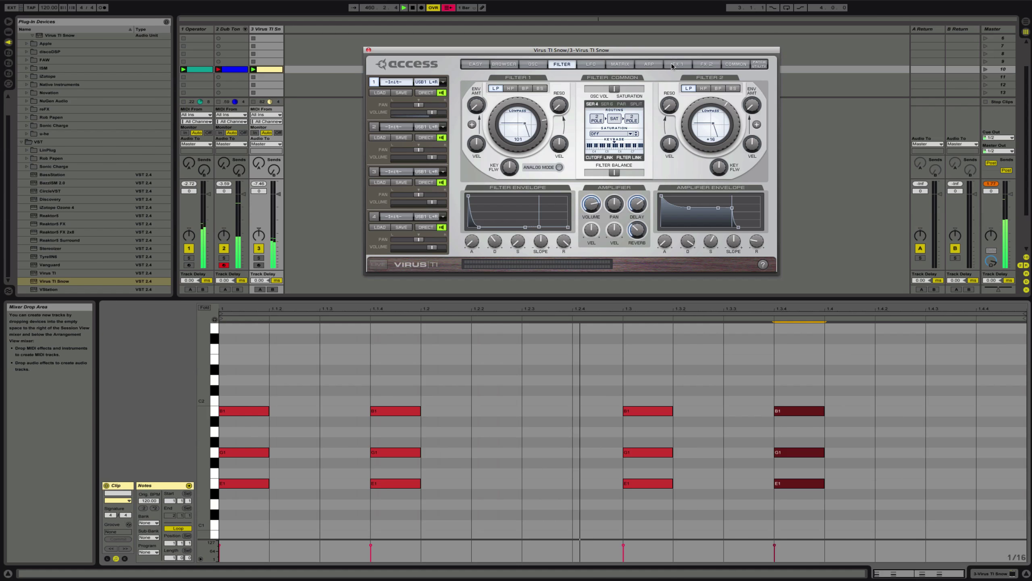
- Set the tape delay feedback to 100% and lower the delay filter's center frequency
left_click(707, 64)
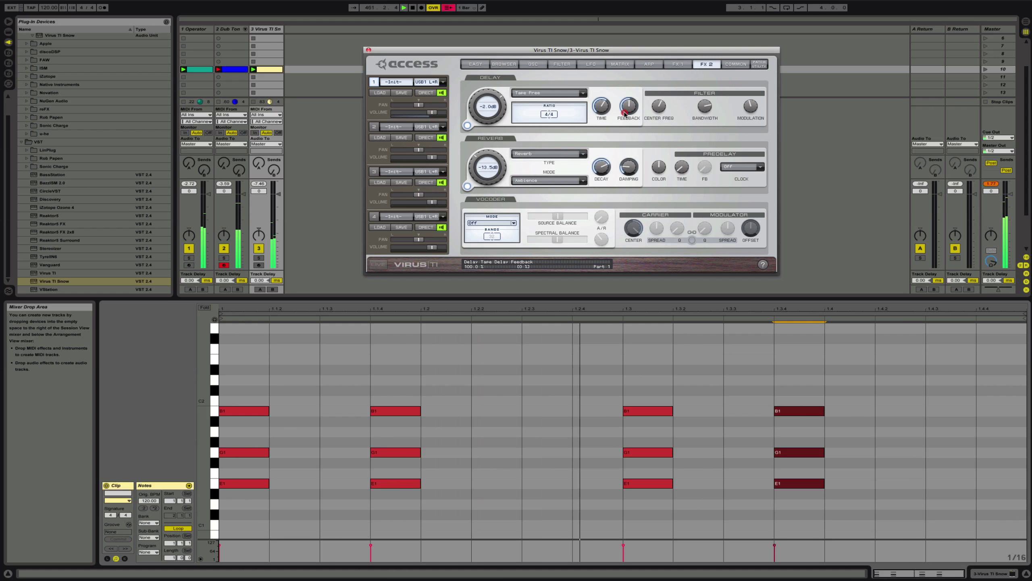
left_click(660, 119)
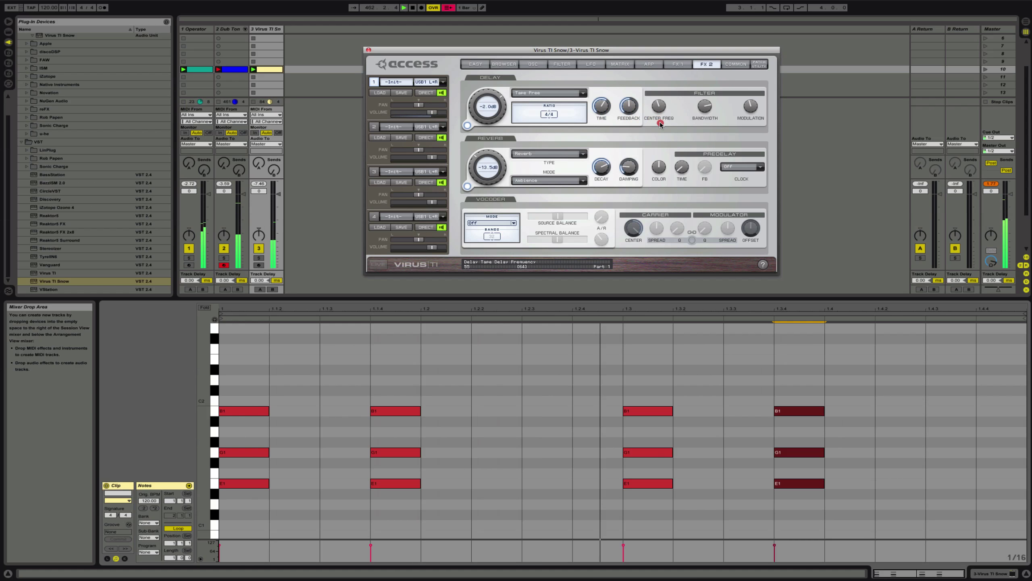
left_click_drag(660, 123, 660, 124)
- Raise the reverb level to -4.75 dB and readjust its decay and damping
left_click_drag(626, 168, 614, 147)
left_click_drag(472, 161, 471, 155)
left_click_drag(627, 169, 602, 180)
left_click_drag(471, 176, 473, 165)
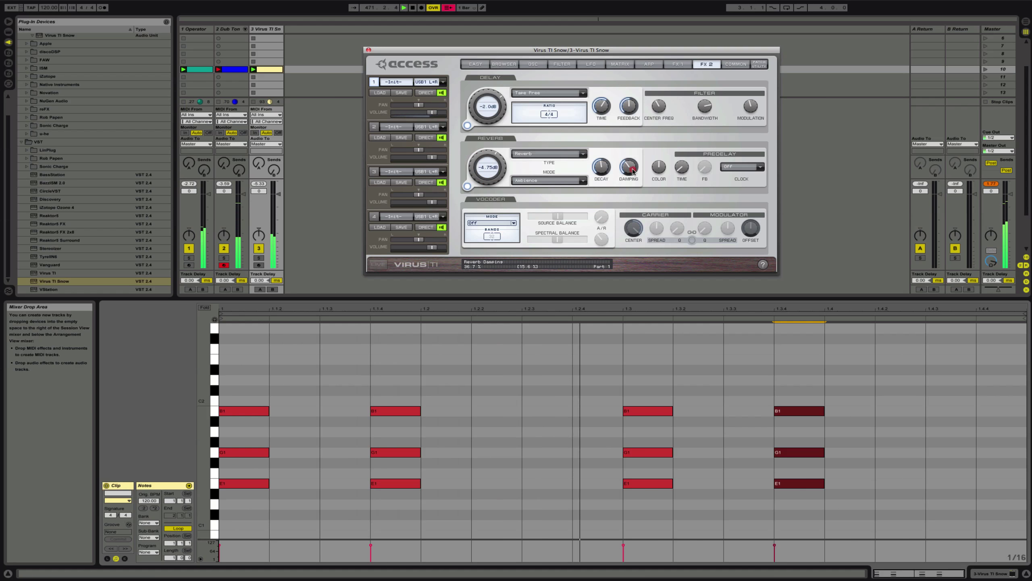
left_click_drag(632, 179, 683, 129)
- Adjust the reverb predelay time and set the predelay clock to 1/16
left_click_drag(683, 136, 685, 159)
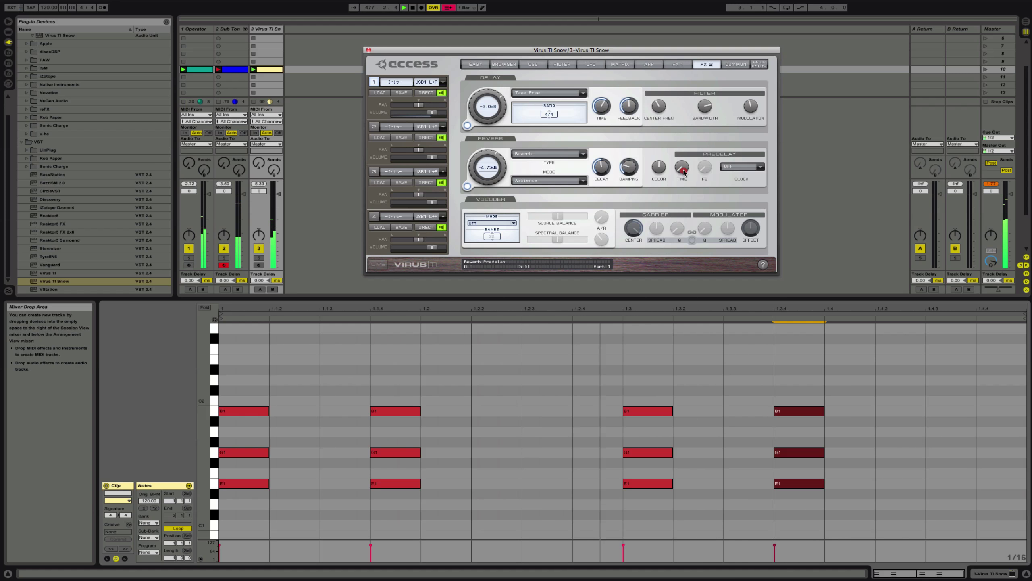
left_click(739, 168)
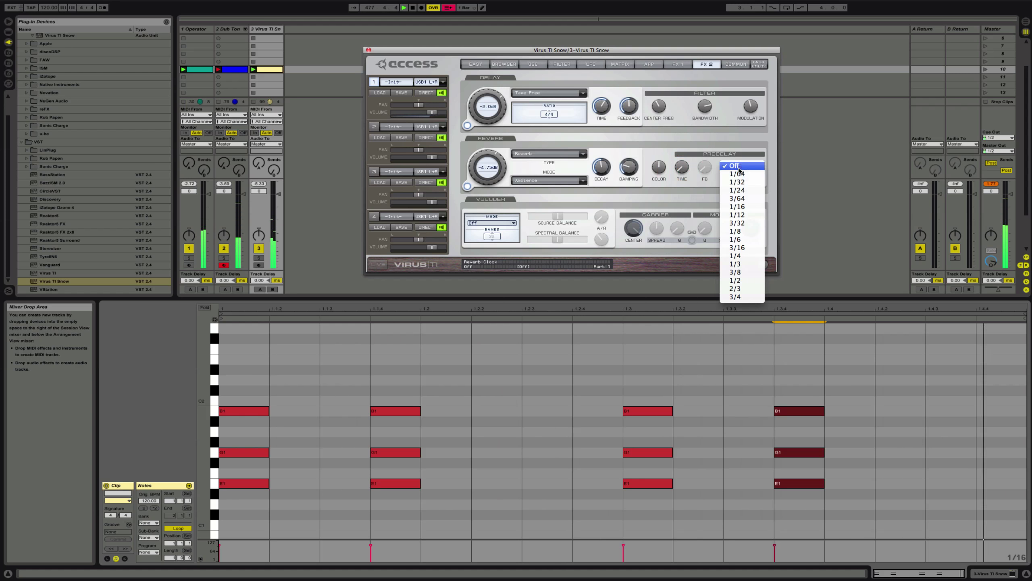
left_click(737, 206)
left_click_drag(683, 156, 682, 146)
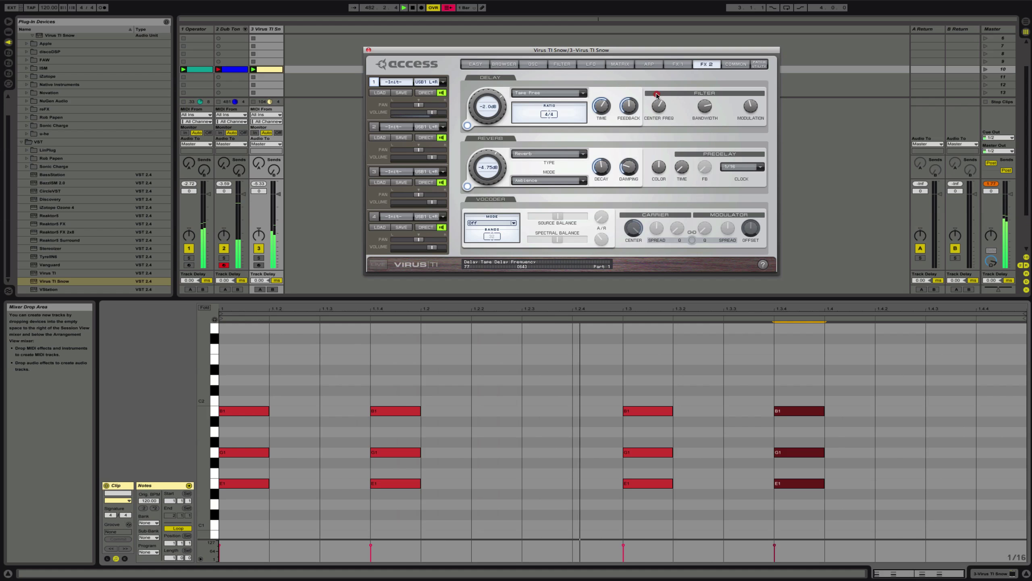
- Readjust the tape delay's time and feedback, and lower its filter's center frequency
left_click_drag(657, 91, 708, 137)
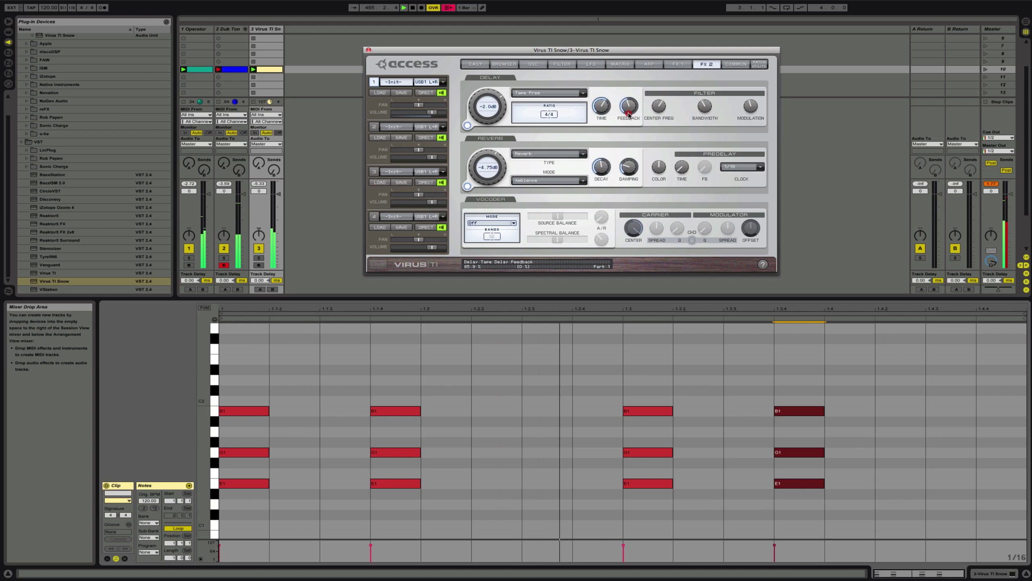
left_click_drag(628, 119, 604, 131)
left_click(602, 121)
left_click(635, 108)
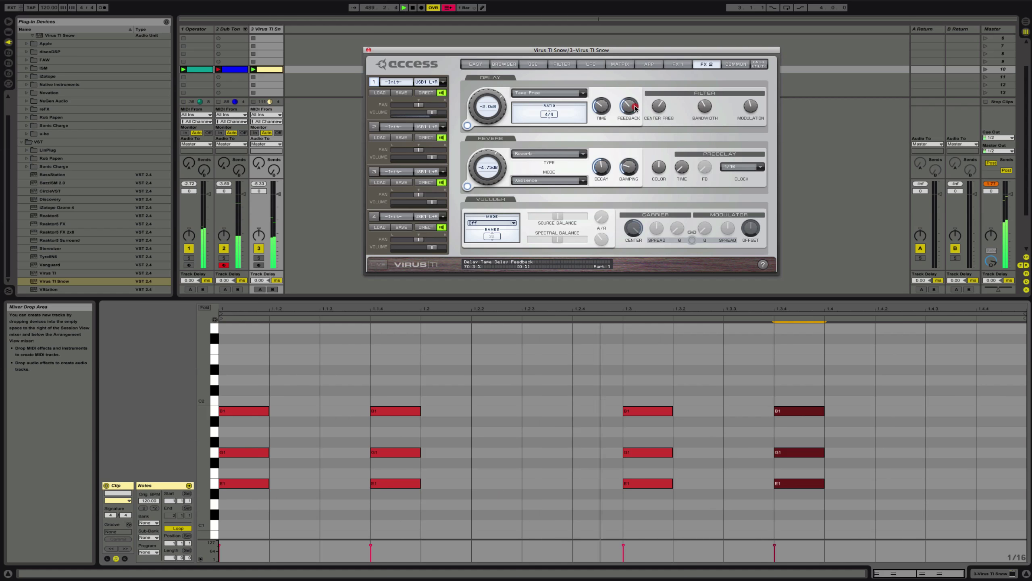
left_click(662, 110)
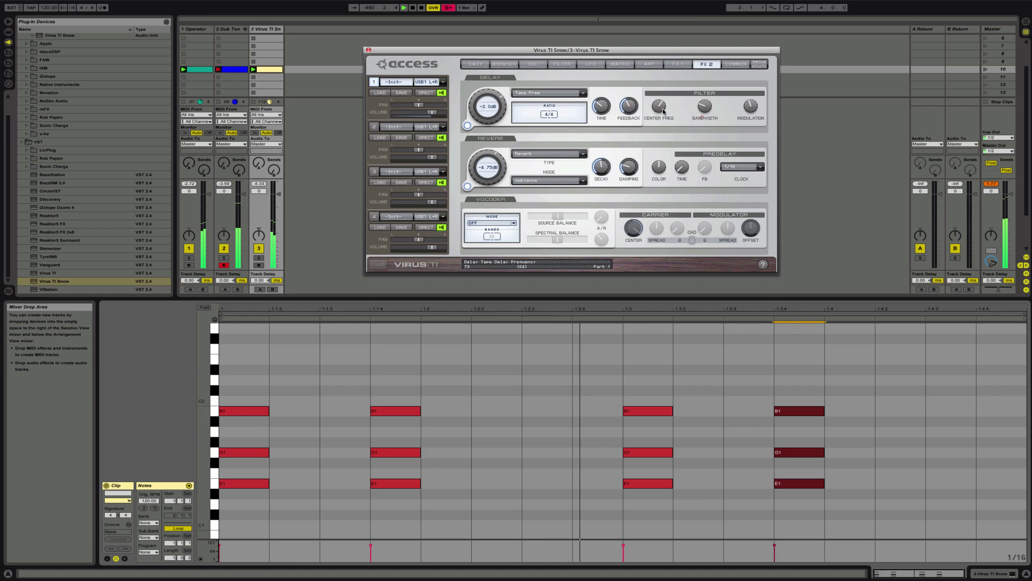
left_click_drag(664, 111, 658, 131)
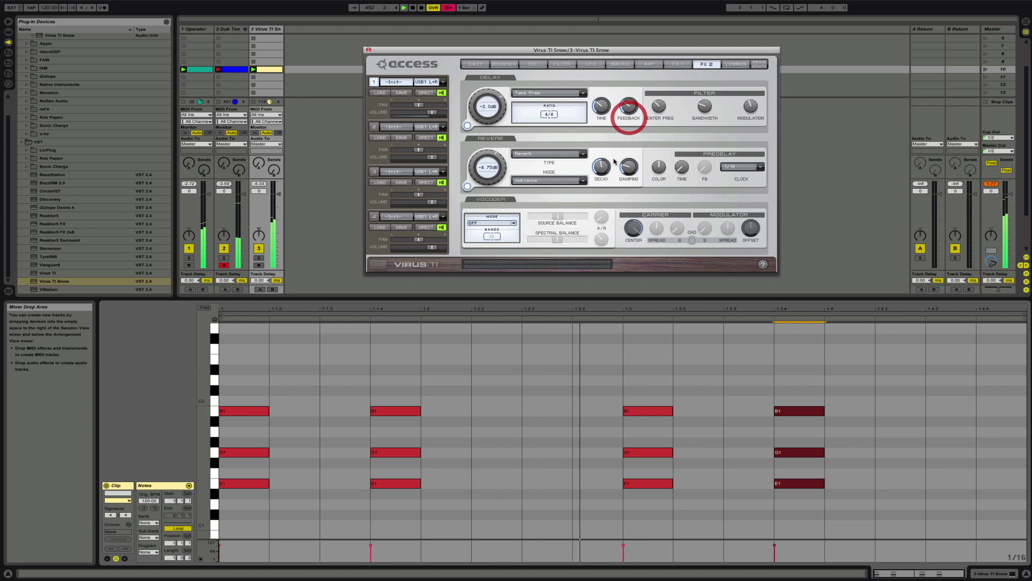
- Fine-tune the reverb's decay, damping and color, and set the predelay clock to 1/8
left_click(607, 182)
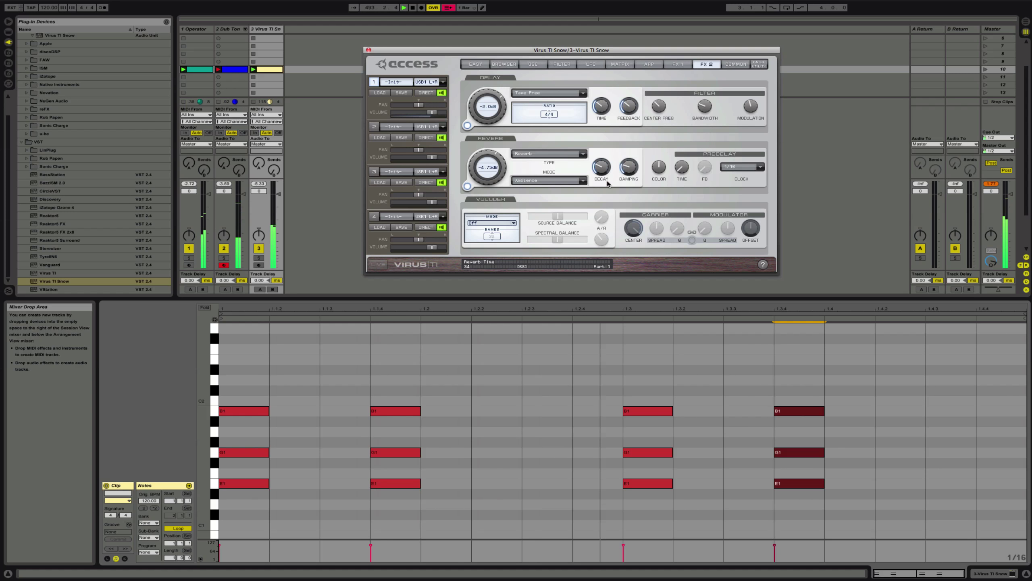
left_click_drag(630, 169, 628, 147)
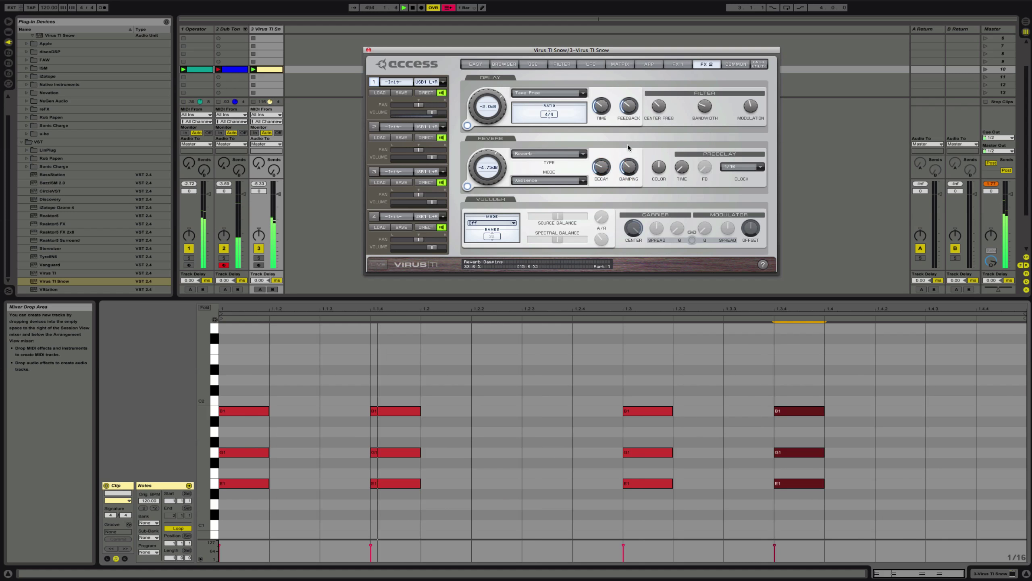
left_click(740, 166)
left_click(734, 191)
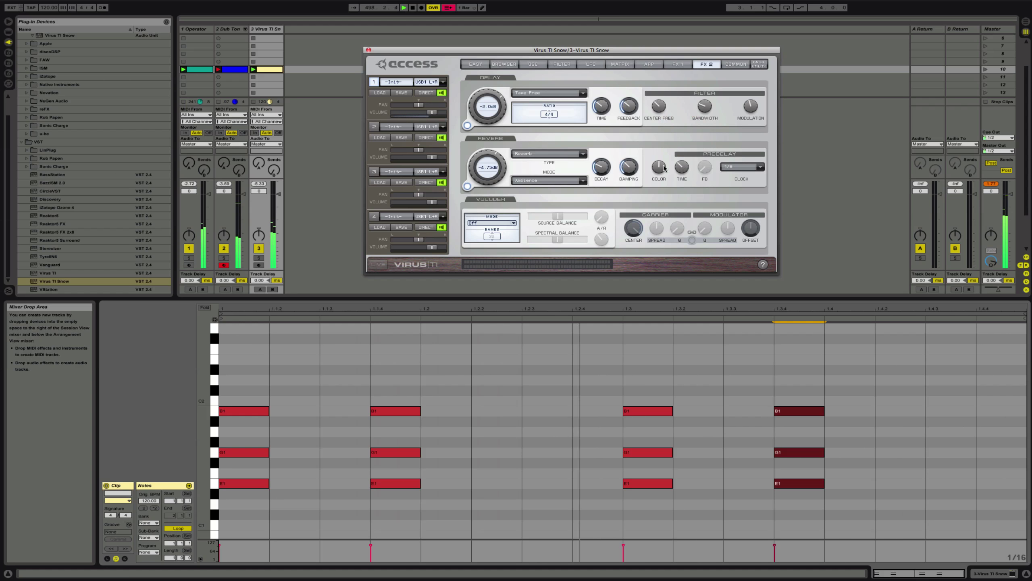
left_click_drag(655, 168, 662, 138)
left_click_drag(480, 159, 479, 151)
- Switch Filter 1 to band-pass, lower its cutoff and raise the resonance
left_click(494, 64)
left_click(475, 64)
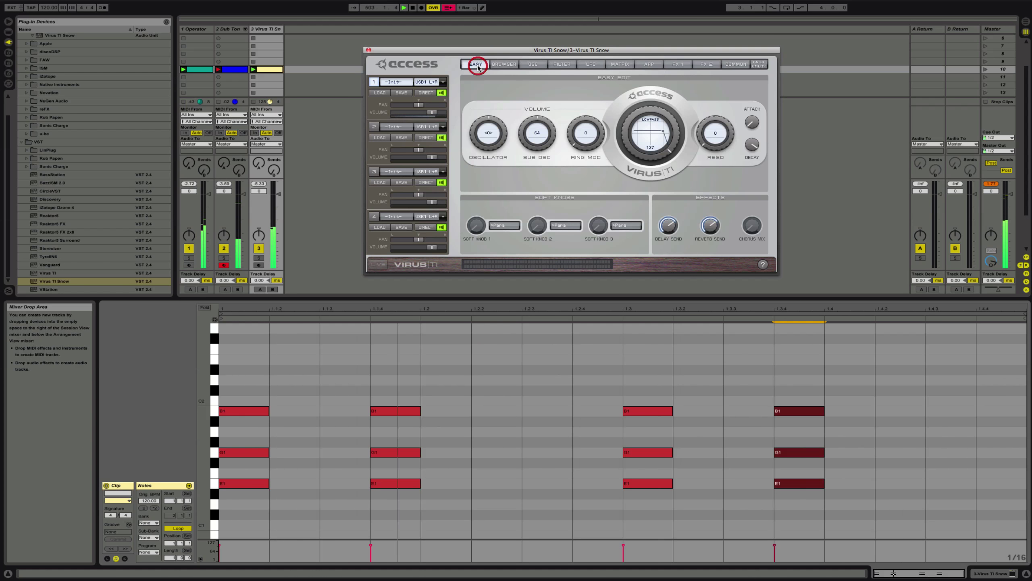
left_click(562, 64)
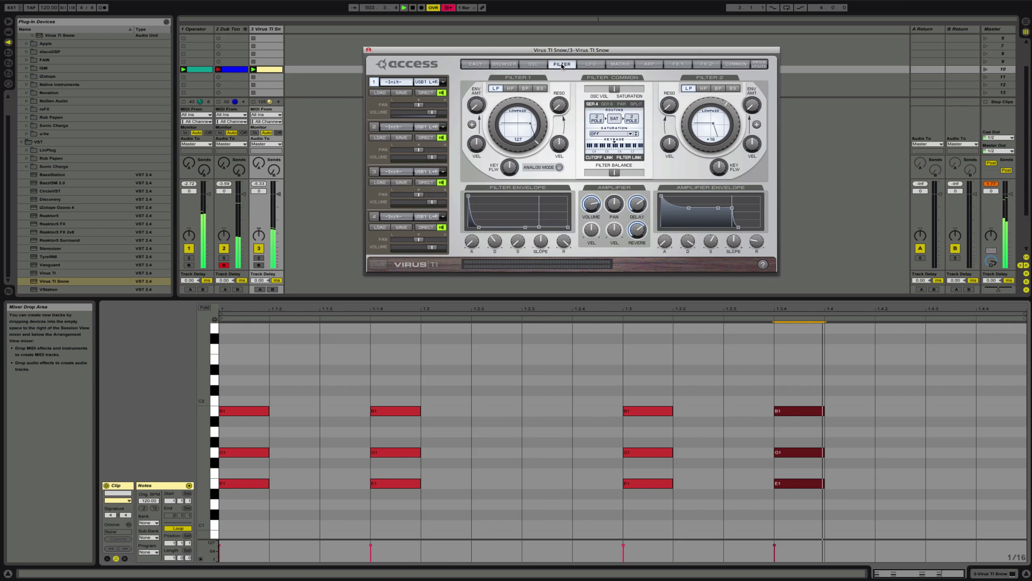
left_click(511, 89)
left_click(525, 88)
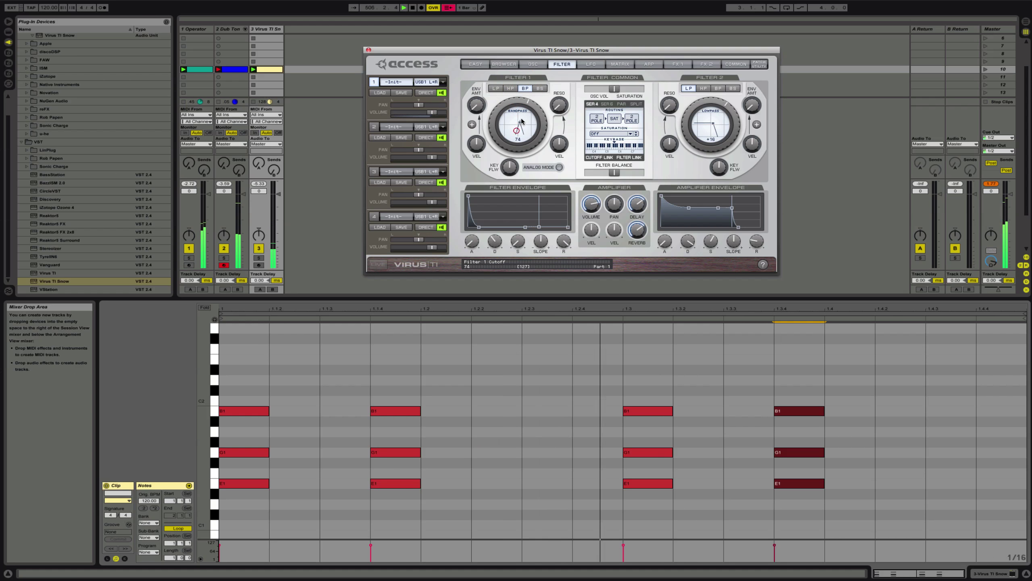
left_click_drag(520, 109, 516, 118)
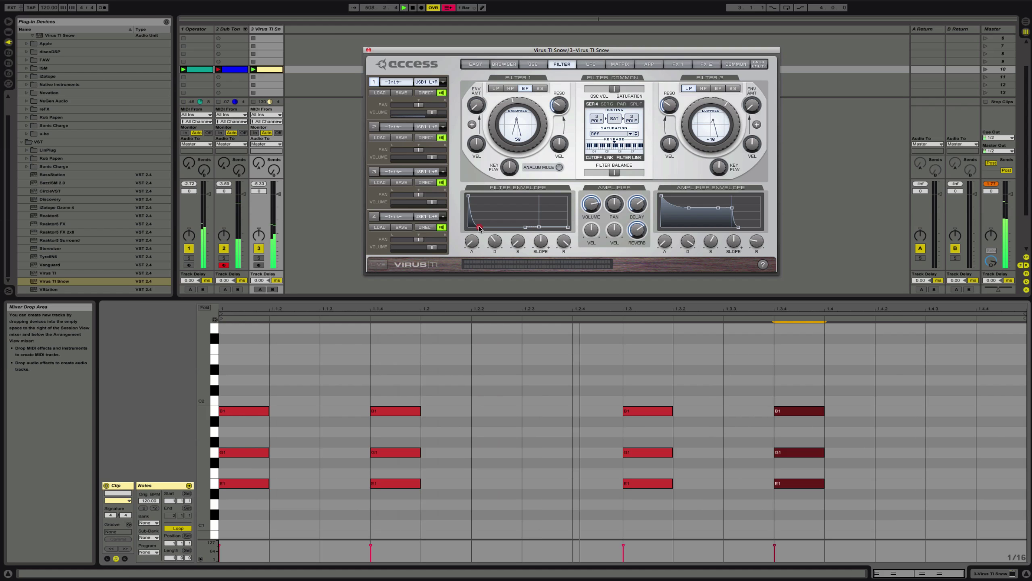
- Raise the filter envelope's sustain, lengthen the amplifier release, and return Filter 1 to low-pass
left_click_drag(478, 227, 487, 208)
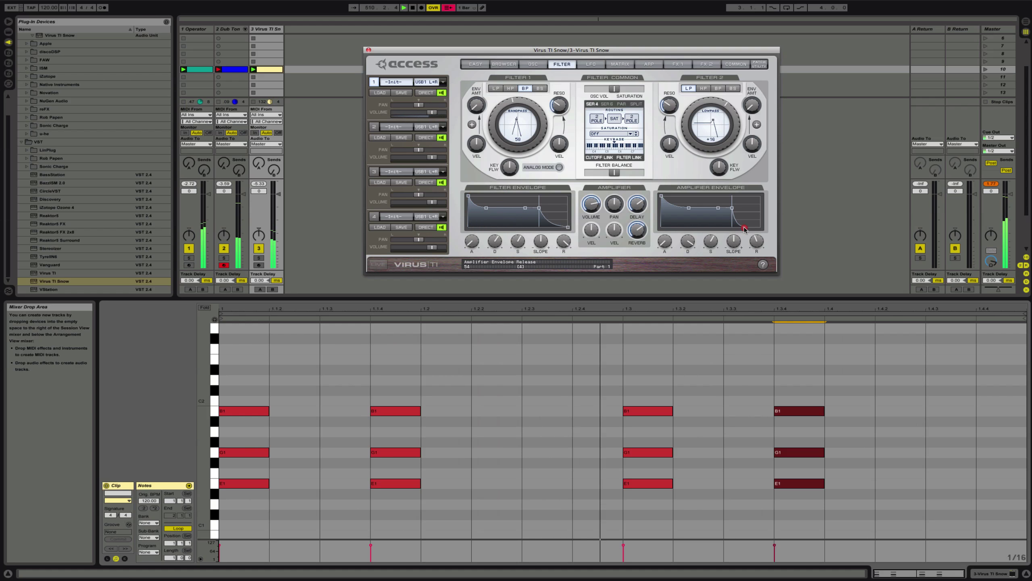
left_click_drag(739, 227, 745, 227)
left_click(496, 88)
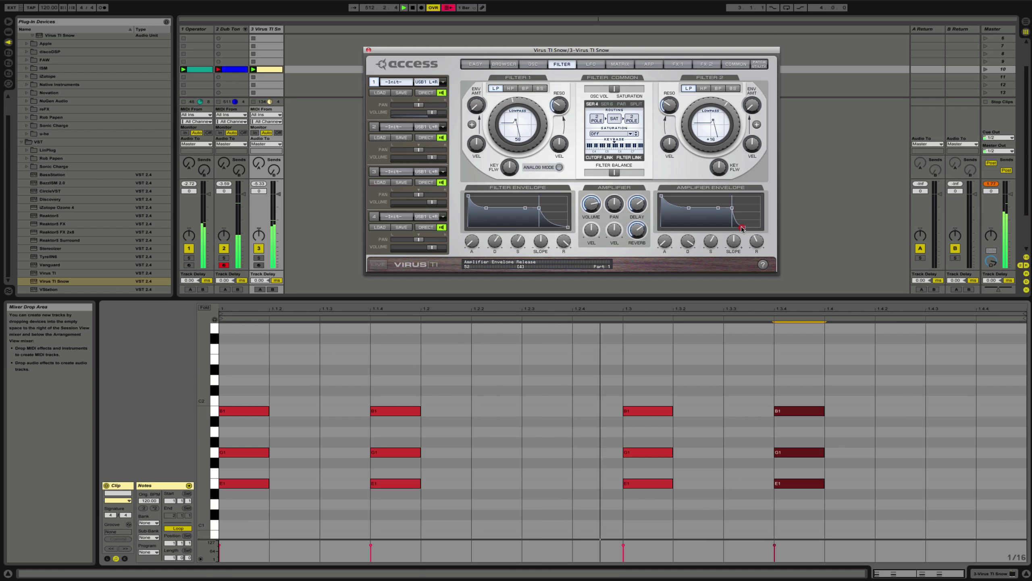
- Increase the filters' envelope amount, readjust Filter 1's cutoff, and shorten the amplifier envelope's release
left_click_drag(745, 227, 742, 226)
left_click_drag(752, 106, 749, 63)
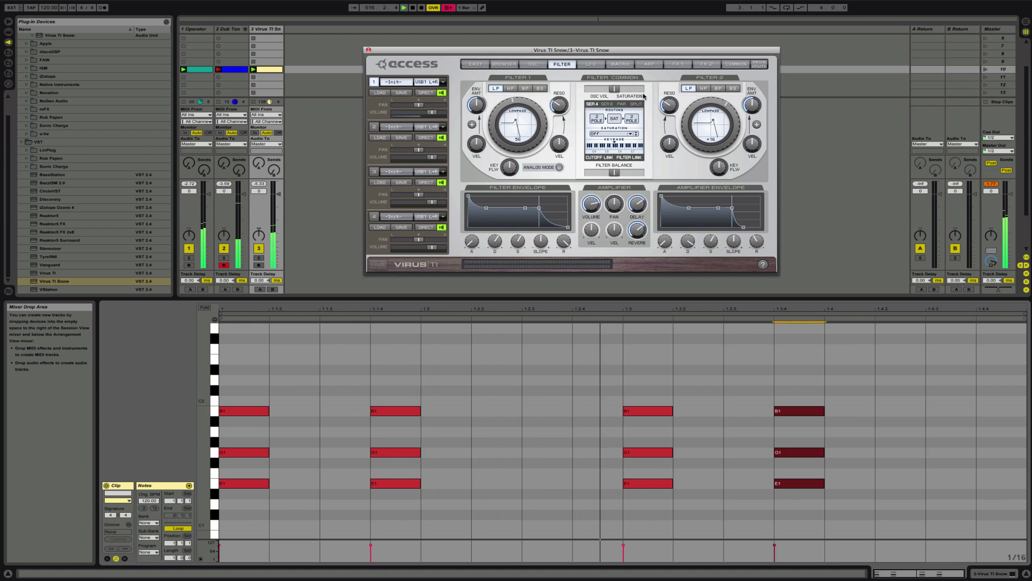
left_click_drag(509, 102, 509, 118)
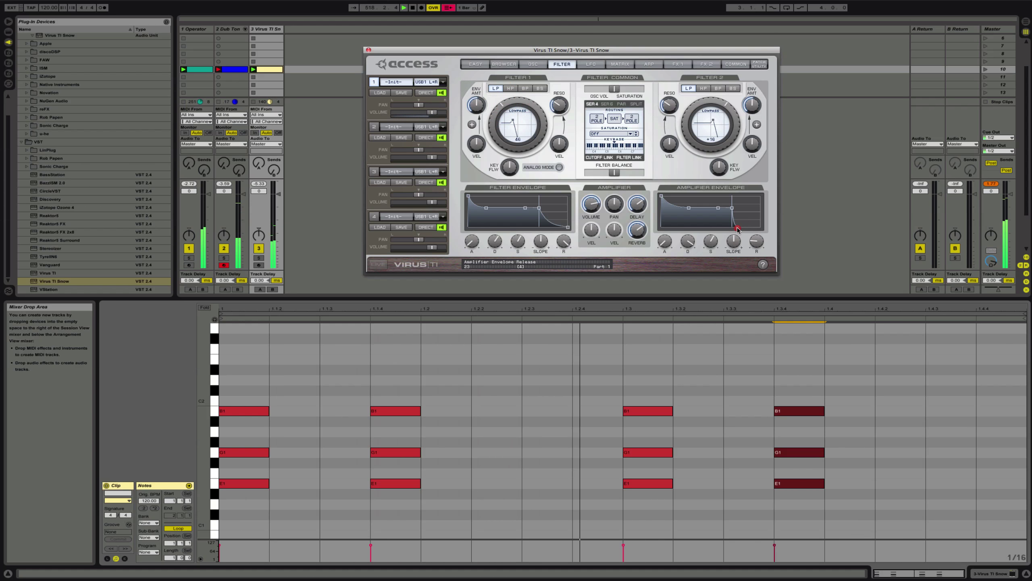
left_click_drag(744, 227, 738, 228)
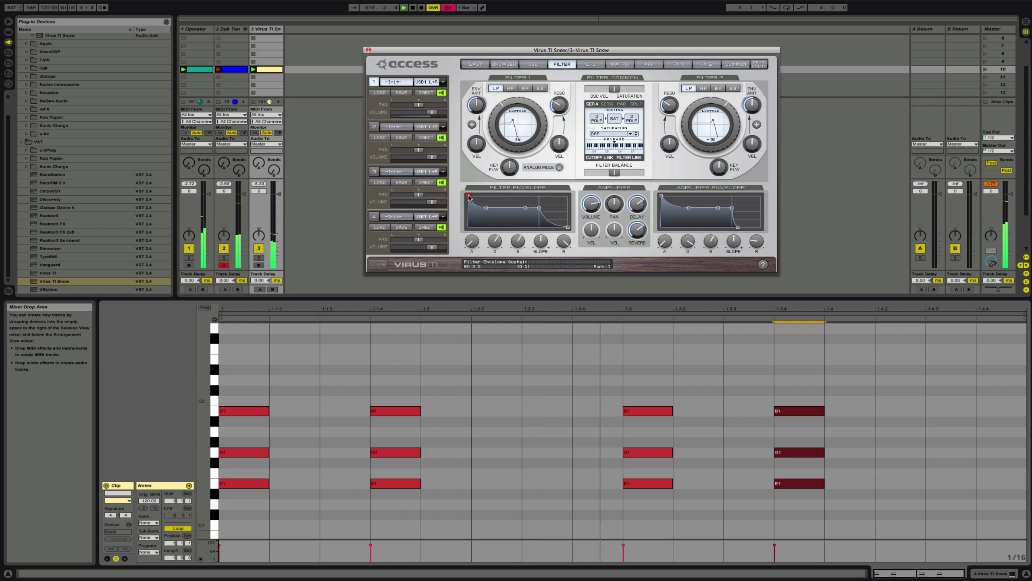
- Lengthen the attack of the filter and amplifier envelopes, trim the filter attack back slightly, and readjust Filter 1's cutoff
left_click_drag(469, 196, 475, 197)
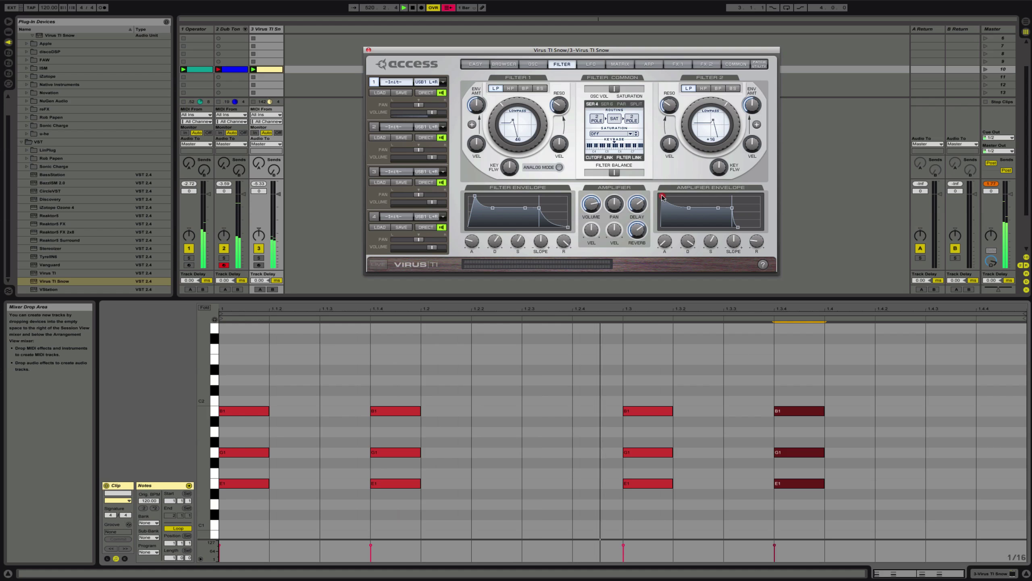
left_click_drag(662, 197, 673, 196)
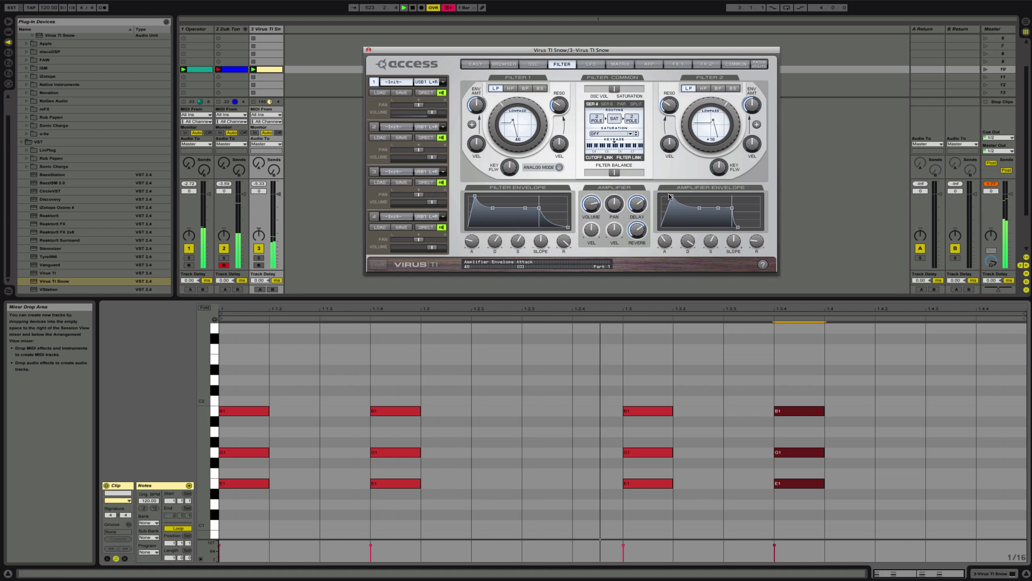
left_click(475, 197)
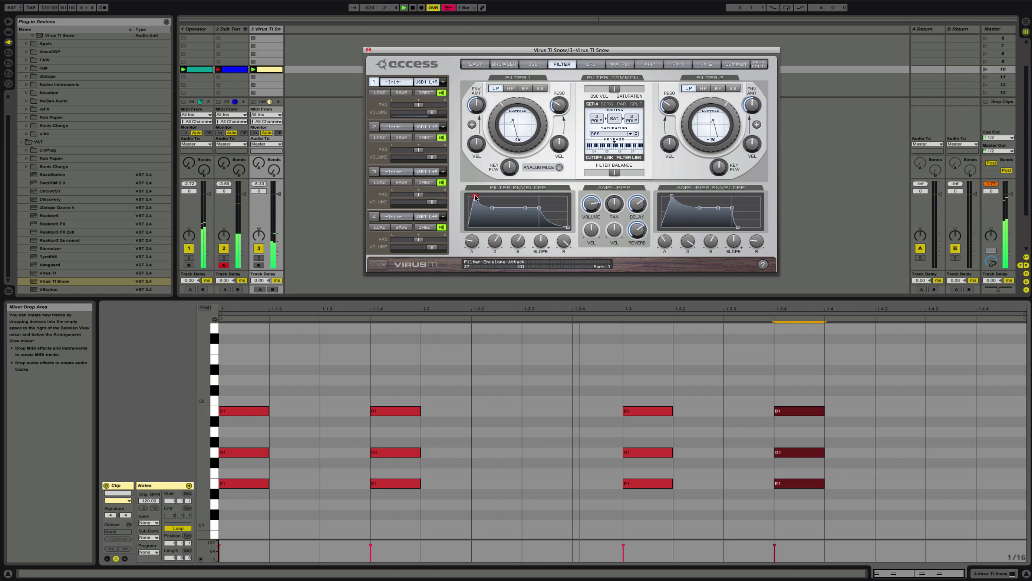
left_click_drag(474, 197, 471, 196)
left_click_drag(497, 142, 498, 137)
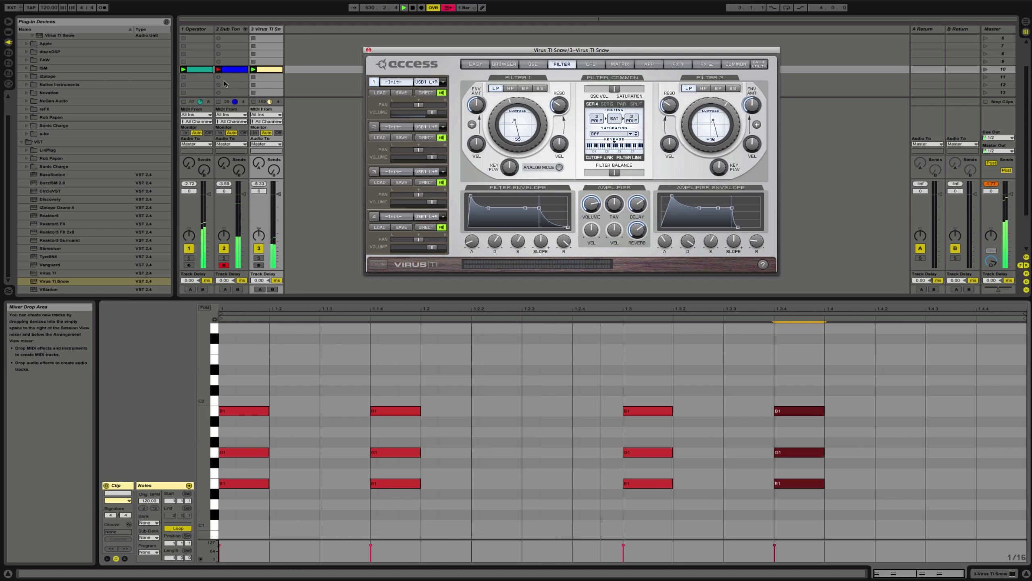
- Add the Multiband Dynamics audio effect from Live's devices to the Master track
left_click(993, 29)
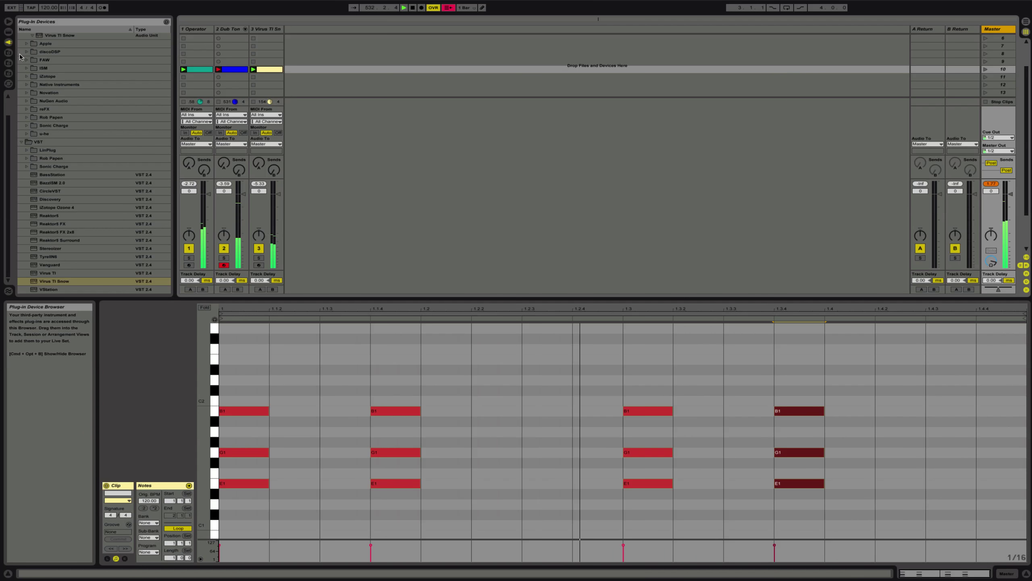
left_click(9, 32)
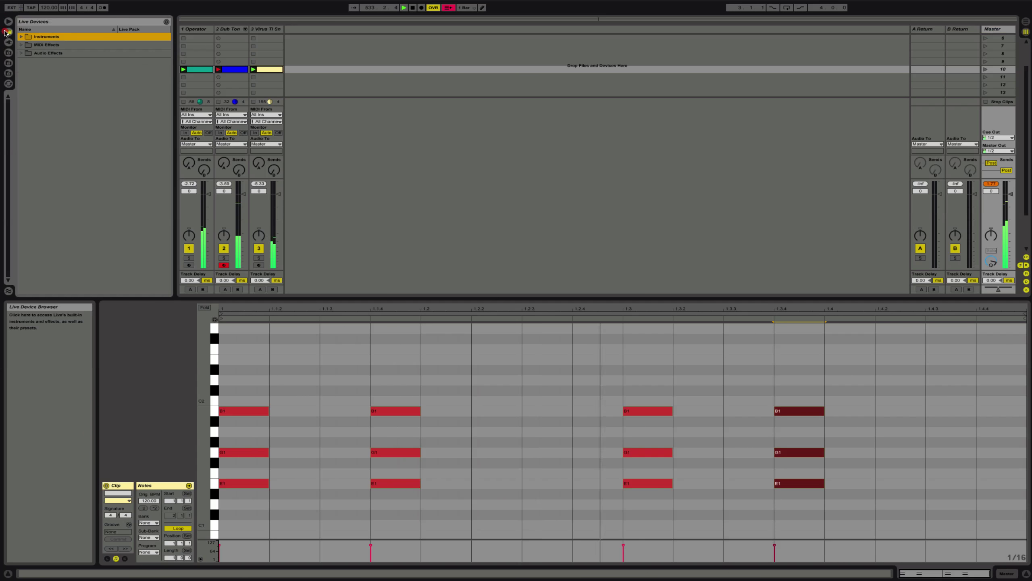
left_click(21, 54)
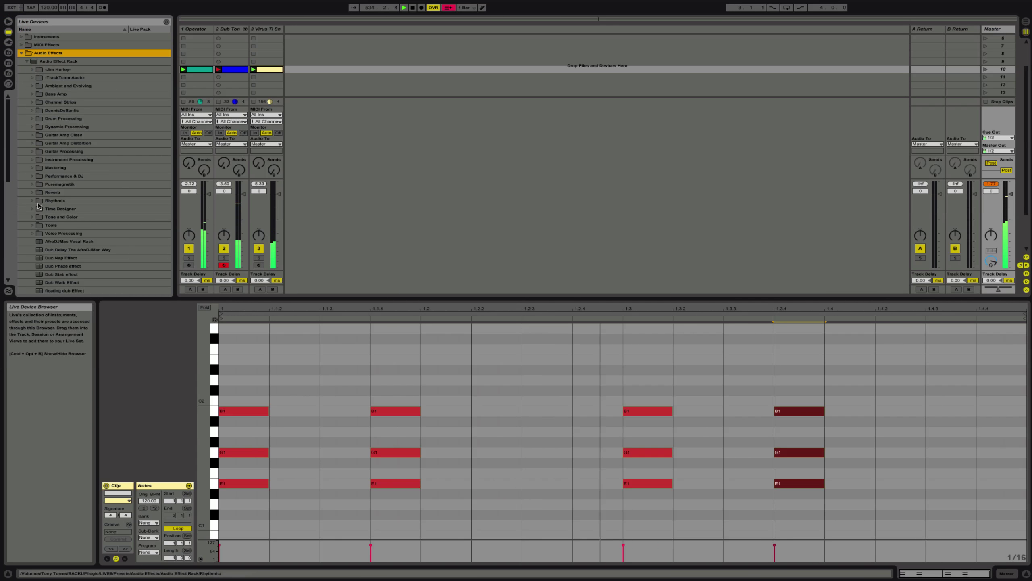
scroll(38, 228, "down", 15)
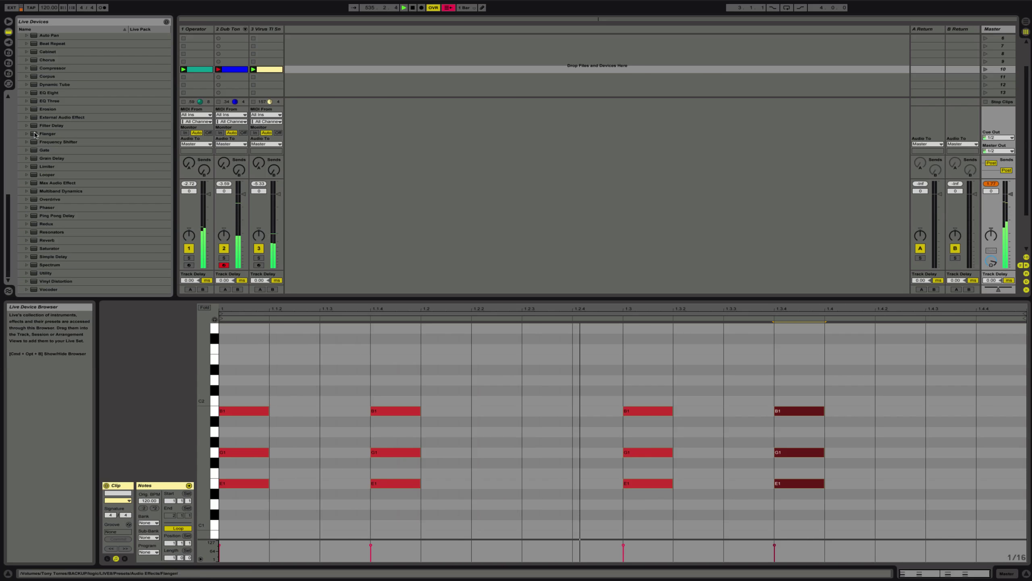
left_click(36, 194)
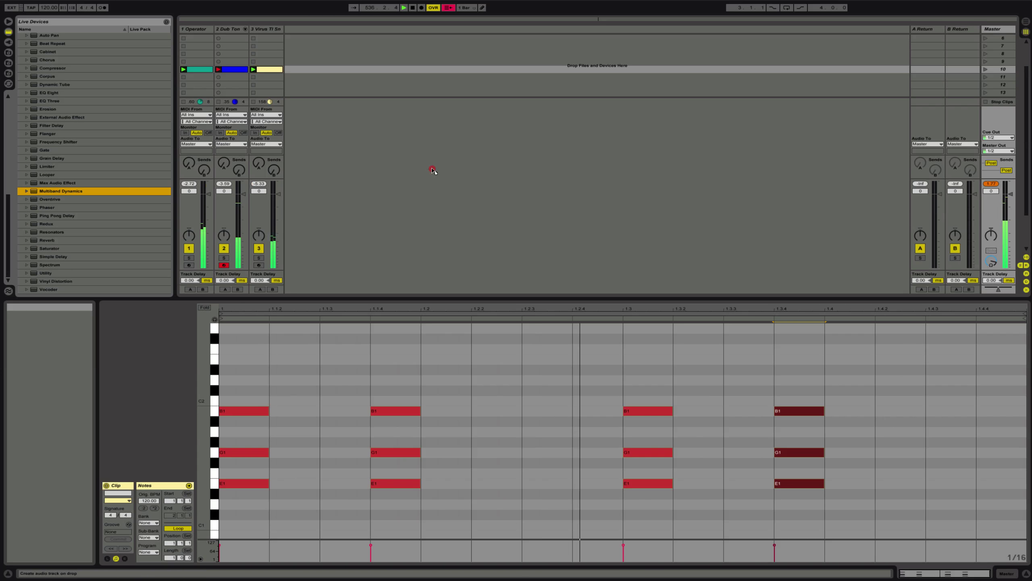
left_click(987, 32)
left_click(833, 552)
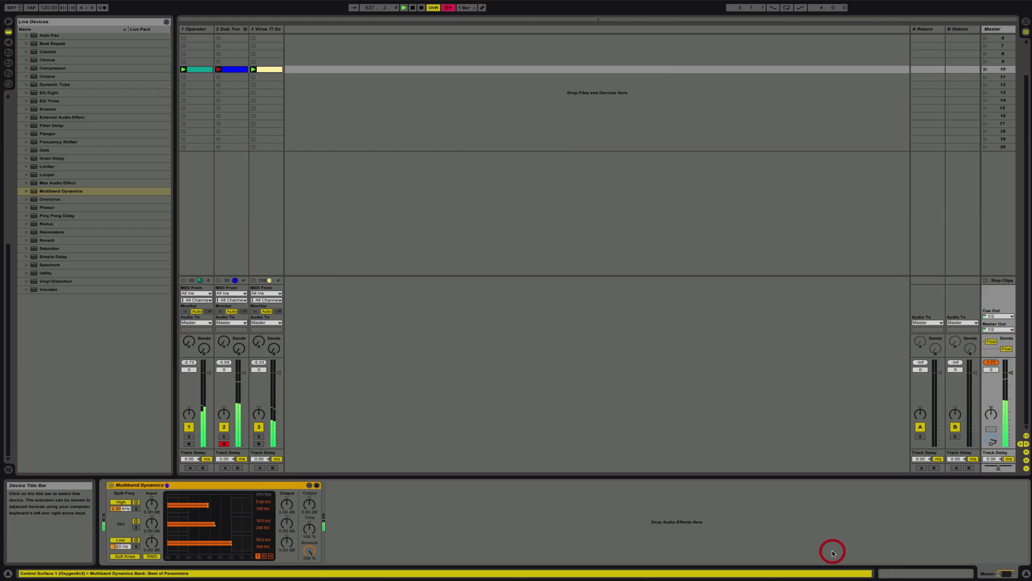
- Raise the output gain of Multiband Dynamics and reset the tracks' peak level readings
left_click_drag(310, 504, 310, 500)
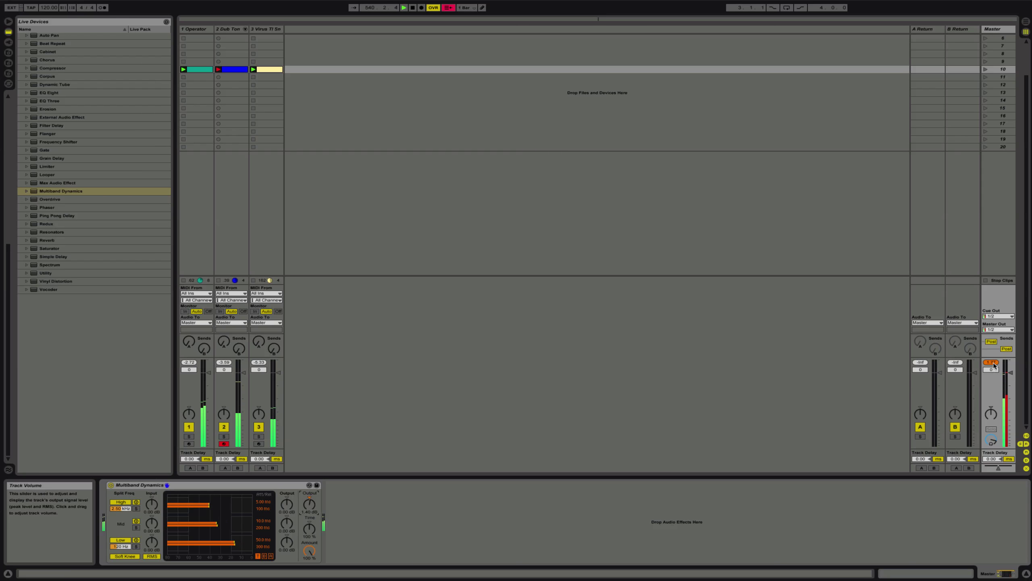
left_click(480, 373)
left_click(257, 363)
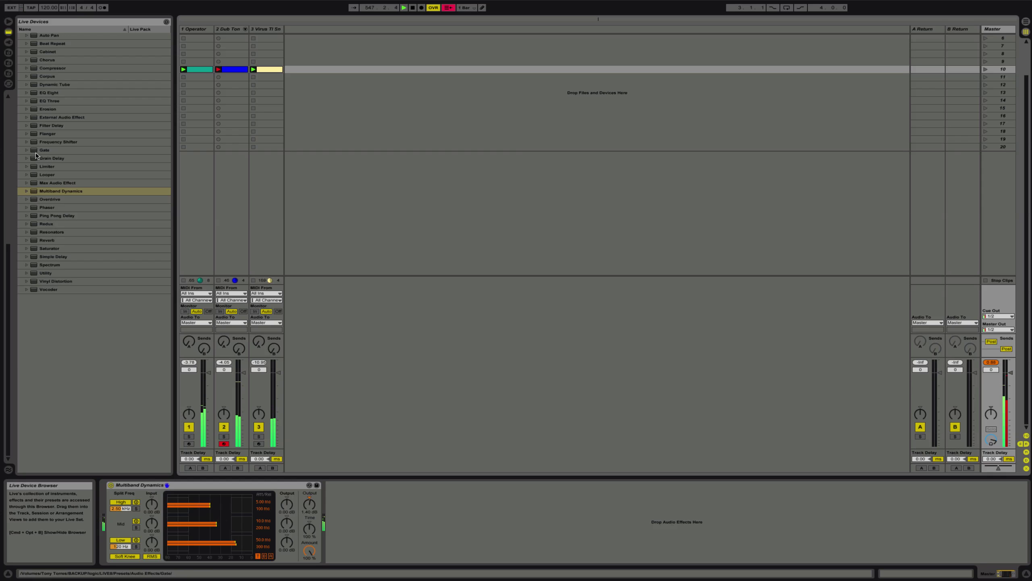
- Add a Limiter after Multiband Dynamics on the Master track and insert an EQ Eight between the two
left_click_drag(35, 167, 61, 170)
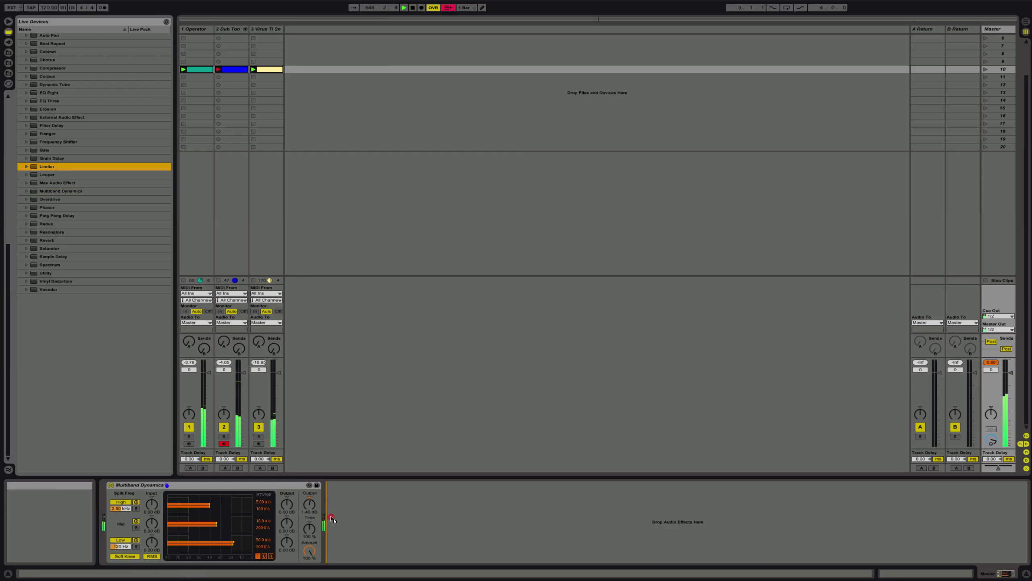
left_click_drag(332, 519, 333, 519)
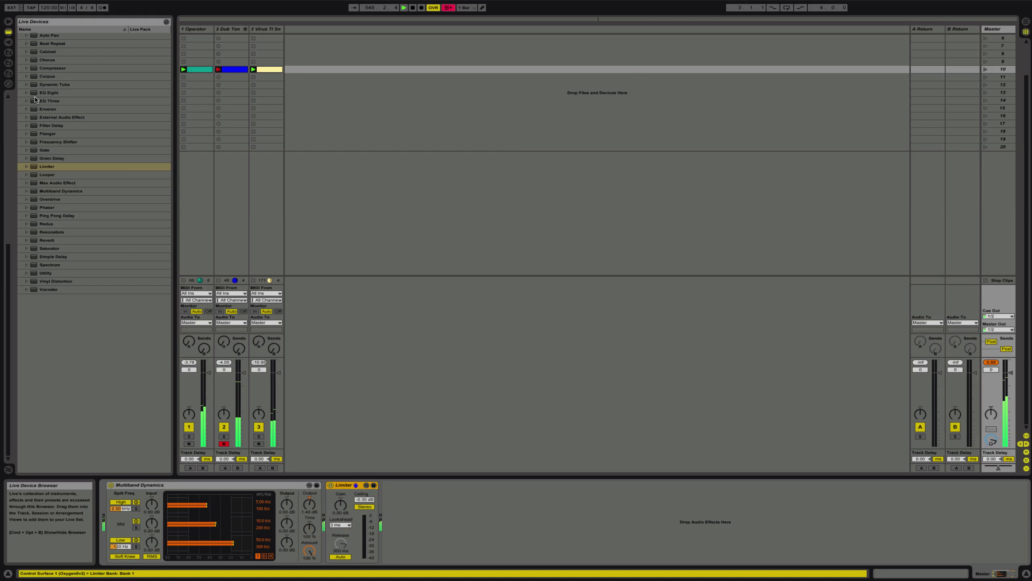
mouse_move(34, 93)
left_mouse_down()
mouse_move(80, 100)
mouse_move(323, 504)
left_mouse_up()
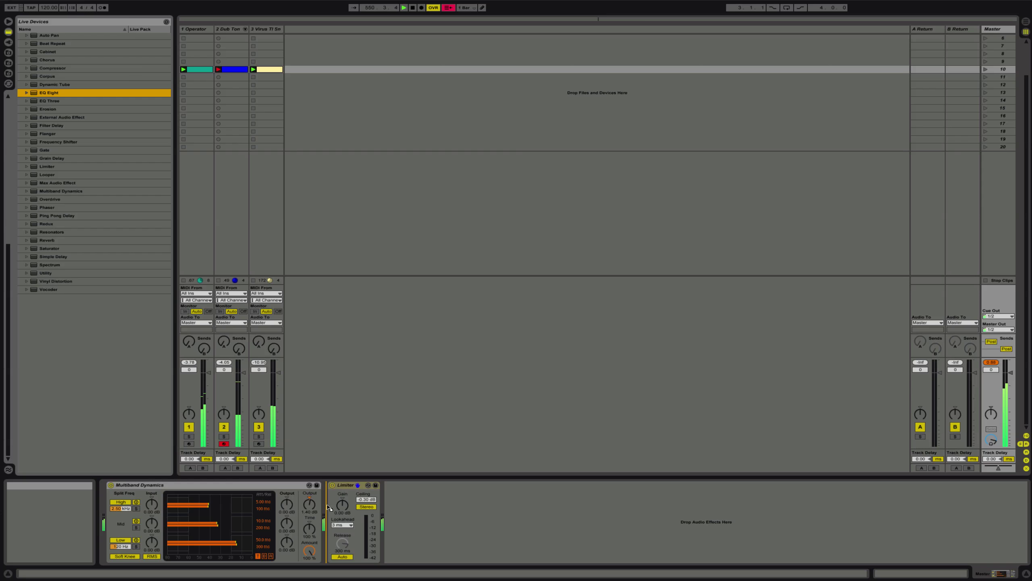
left_click_drag(328, 507, 328, 507)
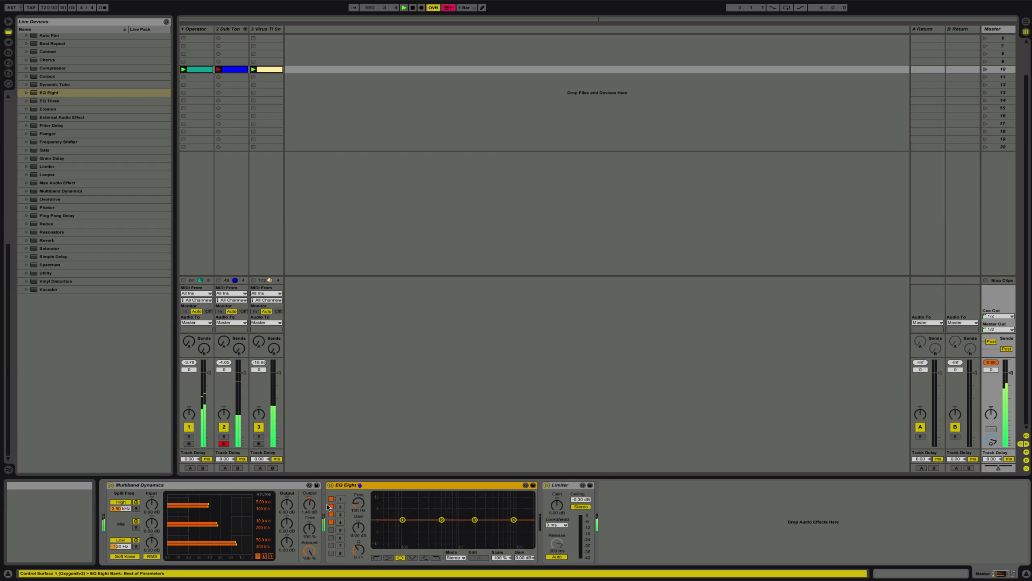
- Slightly boost EQ Eight's mid and high bands, enable the remaining bands, and set the lowest-frequency band to low cut
left_click(514, 520)
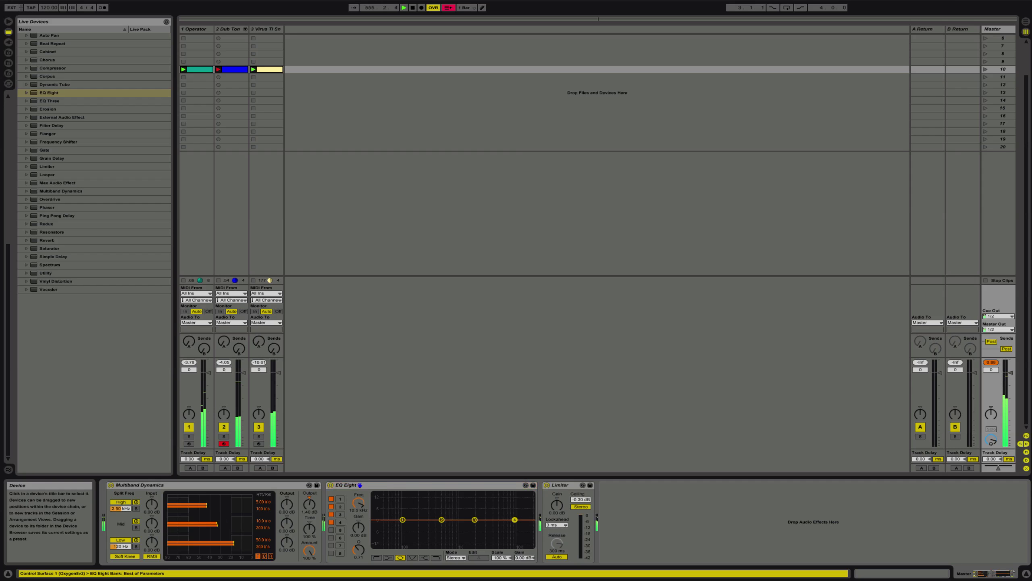
left_click_drag(513, 518, 513, 517)
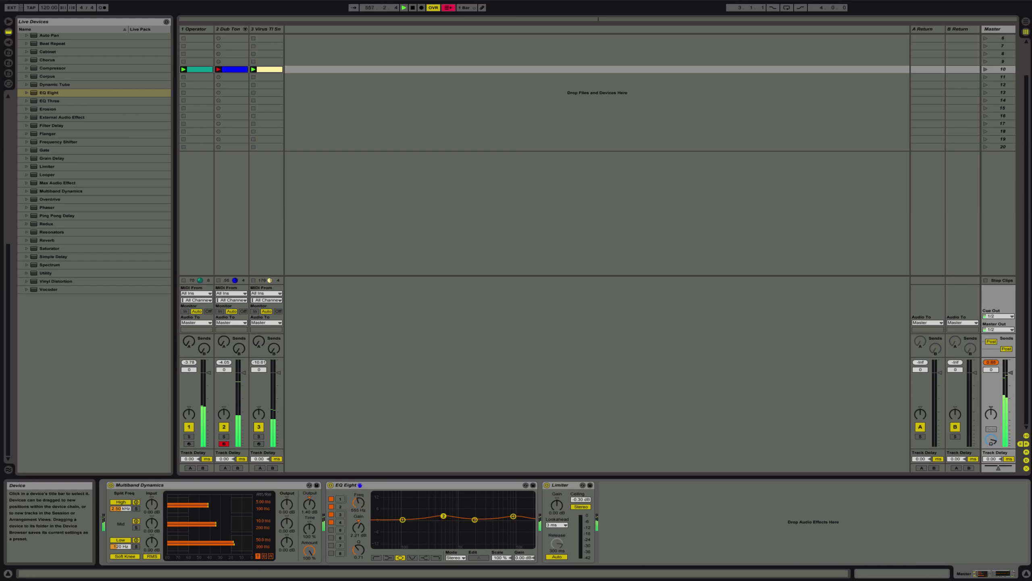
left_click(331, 538)
left_click(330, 552)
left_click(375, 558)
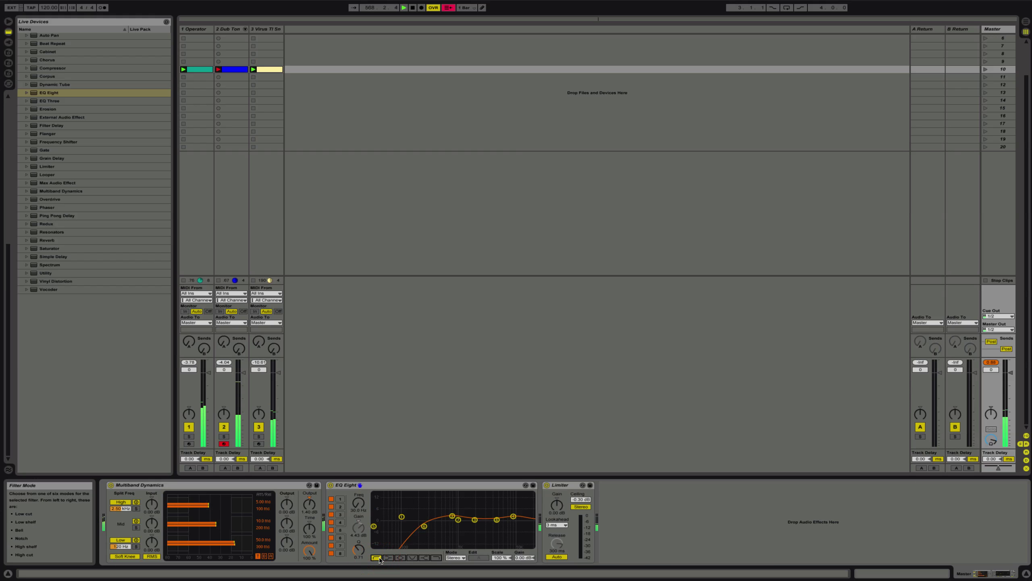
- Reset the Master's EQ Eight by hot-swapping it with the default device, and enable its four remaining bands
left_click(402, 517)
left_click(422, 559)
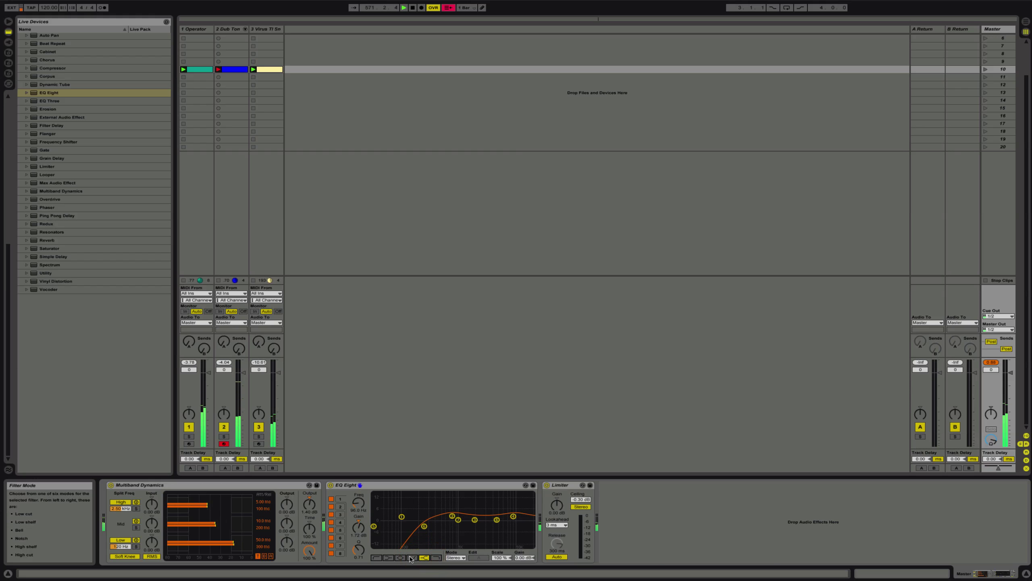
left_click(525, 486)
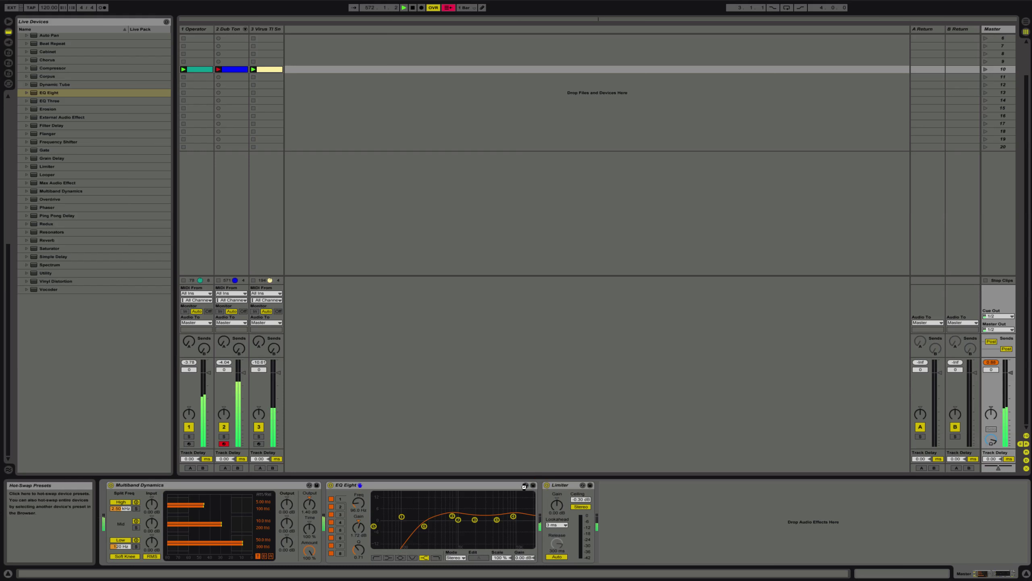
left_click(525, 486)
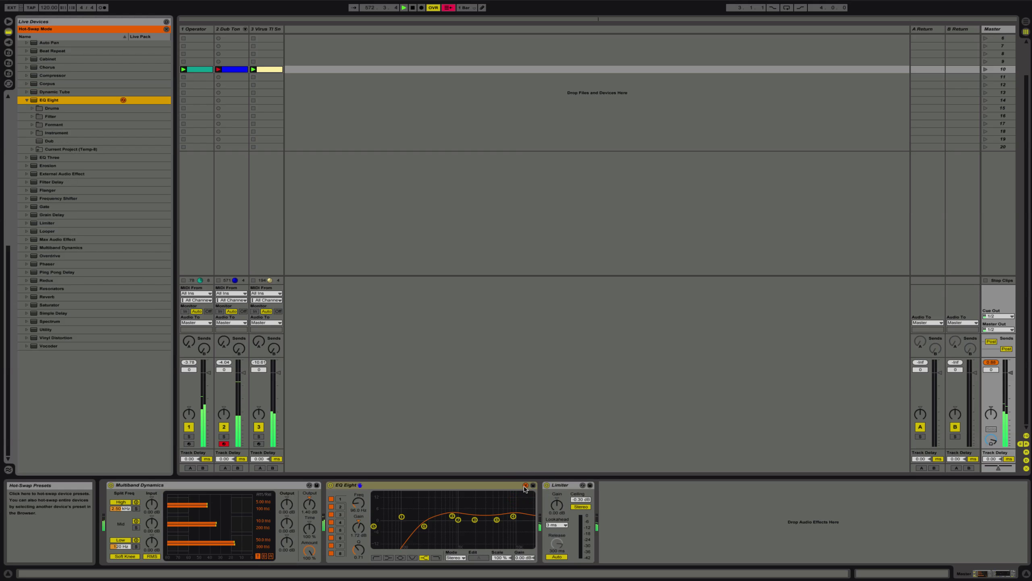
double_click(58, 100)
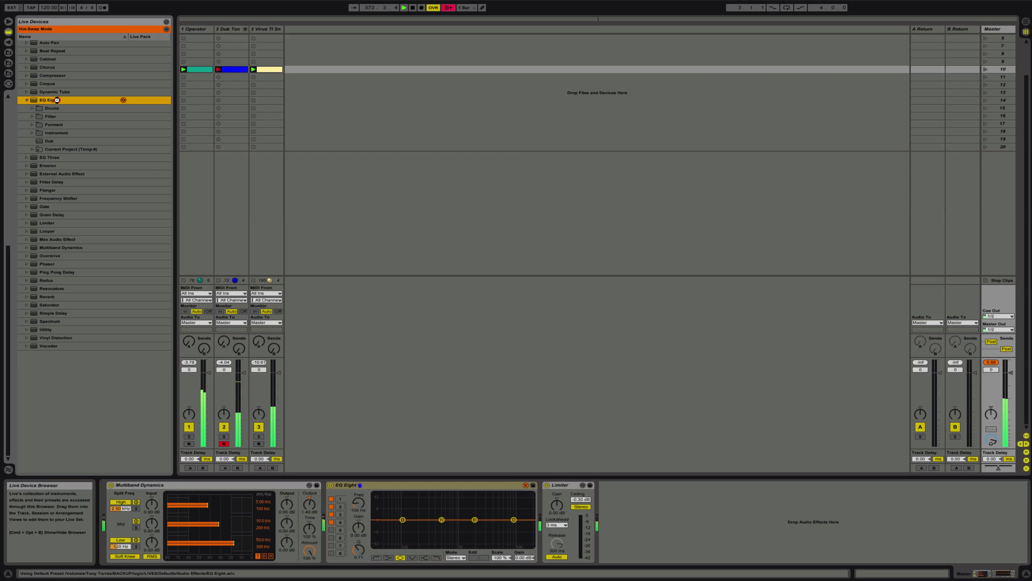
left_click(331, 530)
left_click(331, 537)
left_click(331, 545)
left_click(331, 553)
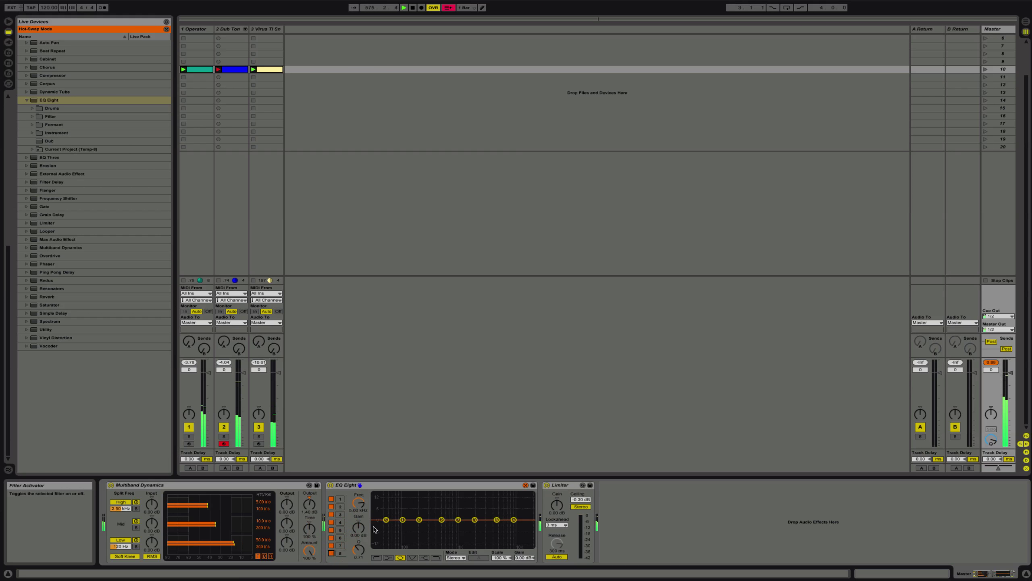
- Shape EQ Eight with a boosted low end, low cut and high cut at the extremes, and slight mid and high boosts
mouse_move(386, 519)
left_mouse_down()
mouse_move(399, 519)
mouse_move(380, 532)
mouse_move(399, 515)
mouse_move(389, 511)
left_mouse_up()
left_click(377, 558)
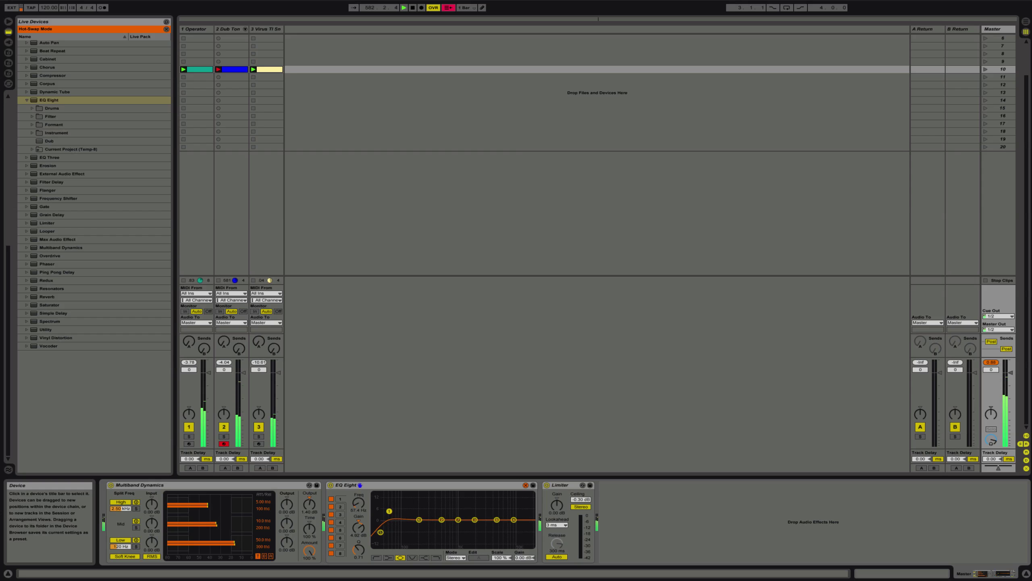
left_click_drag(514, 520, 527, 519)
left_click(436, 557)
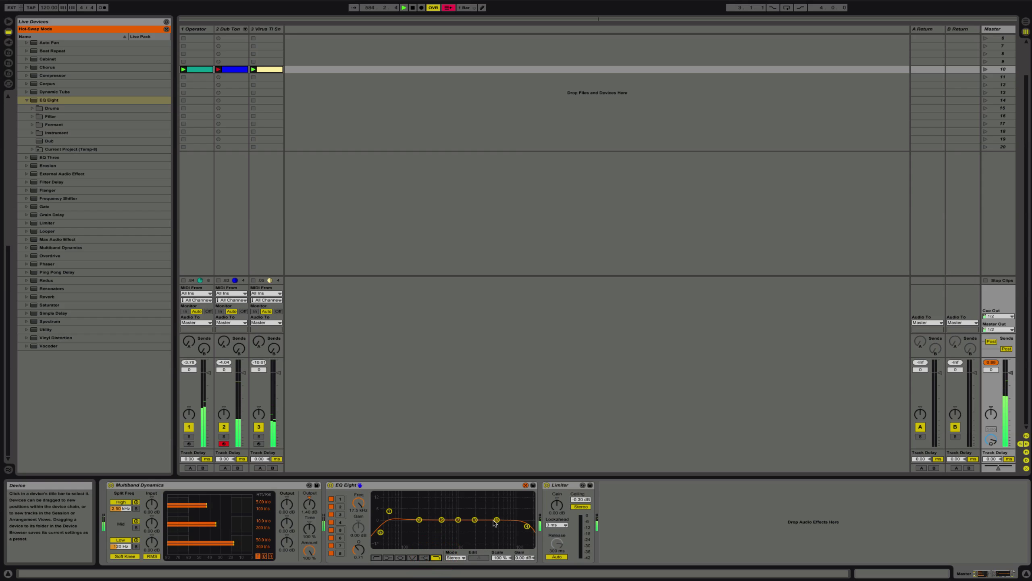
left_click_drag(500, 521, 514, 517)
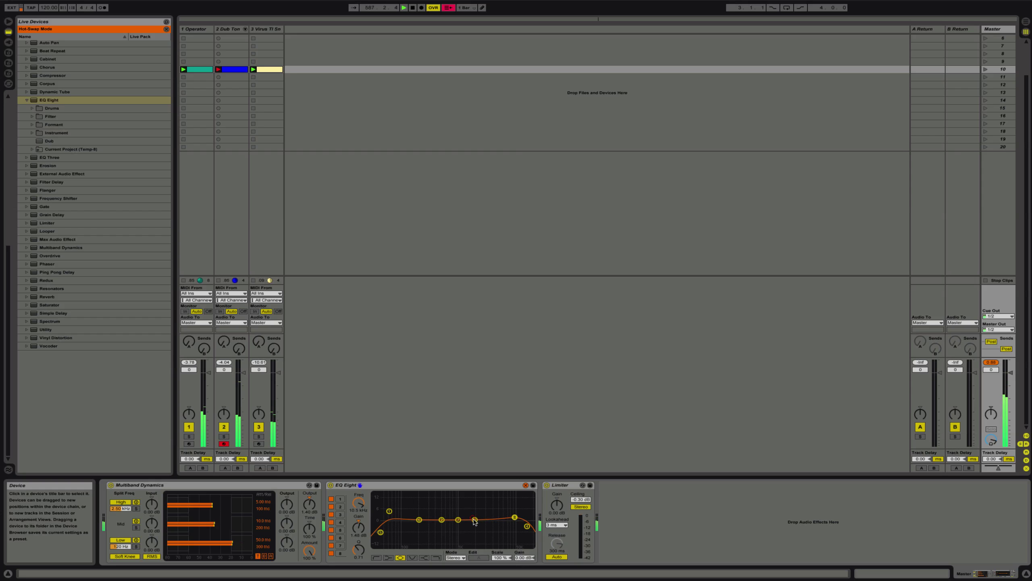
left_click_drag(474, 520, 439, 516)
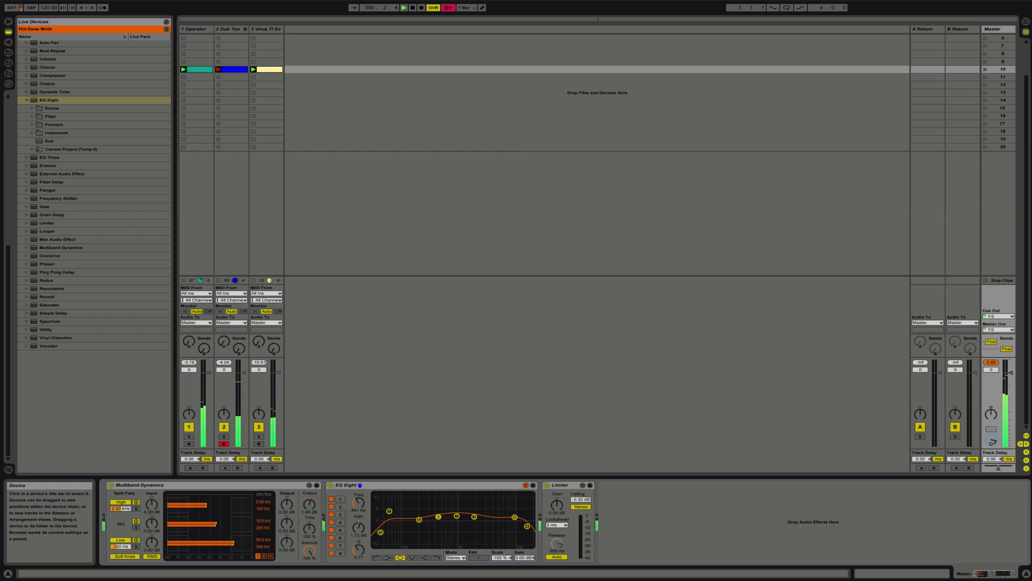
- Open the Virus TI Snow synth on track 3, adjust Filter 1's envelope amount and lower its cutoff to 0
double_click(263, 70)
left_click(263, 69)
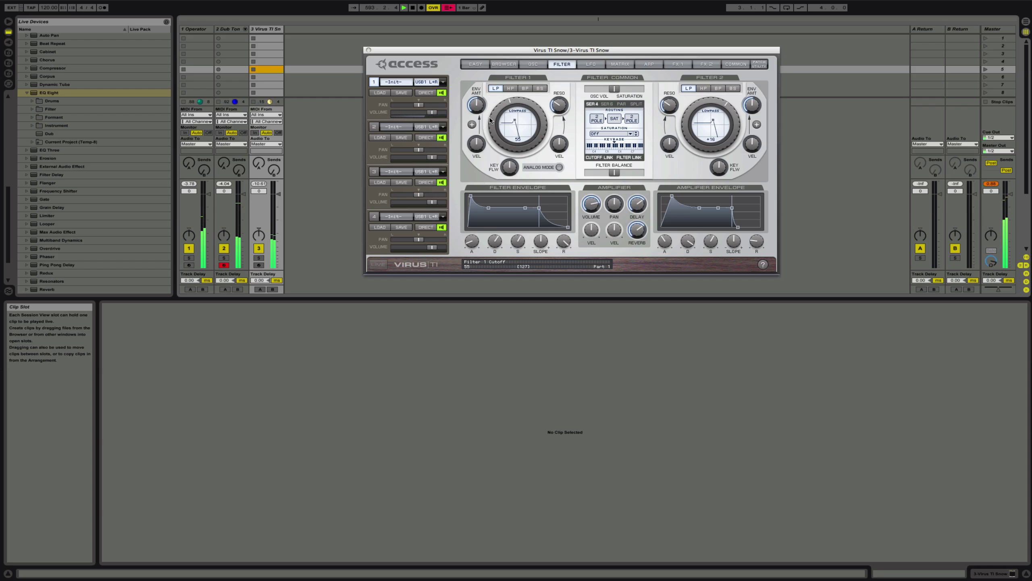
mouse_move(492, 115)
left_mouse_down()
mouse_move(499, 79)
mouse_move(495, 110)
left_mouse_up()
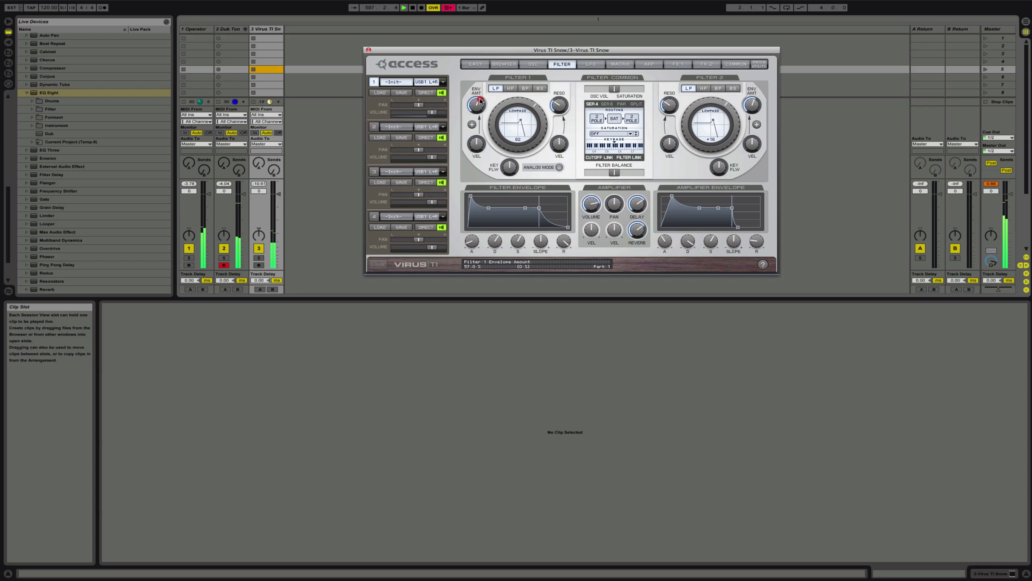
left_click_drag(480, 97, 497, 189)
left_click(494, 135)
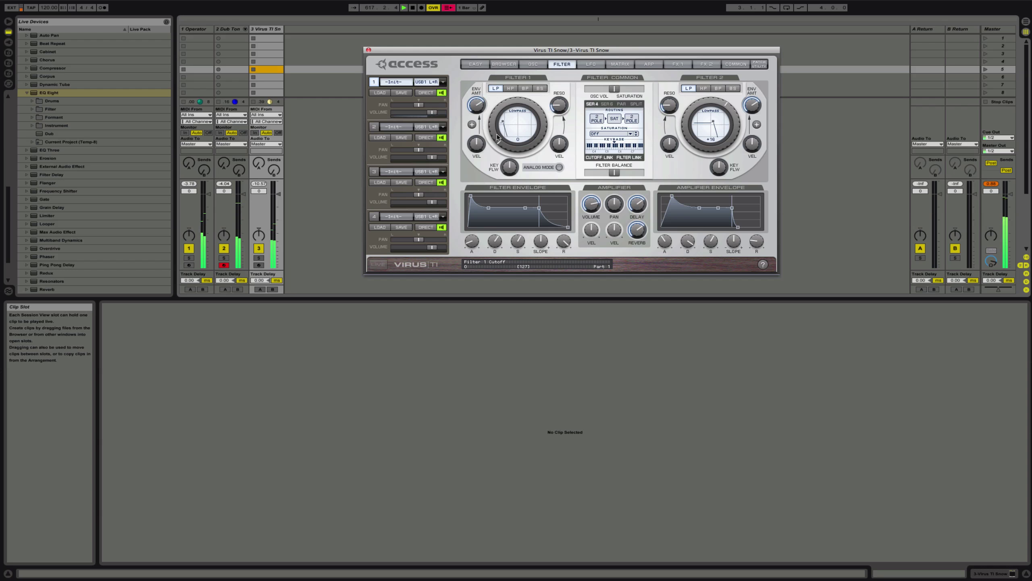
- Fine-tune Filter 1's envelope amount and resonance, and shorten the filter envelope's attack to its minimum
left_click(477, 106)
left_click_drag(477, 101, 477, 101)
left_click(560, 106)
left_click_drag(560, 105, 560, 87)
left_click_drag(470, 196, 464, 196)
- Show the Master track's device chain
left_click(992, 30)
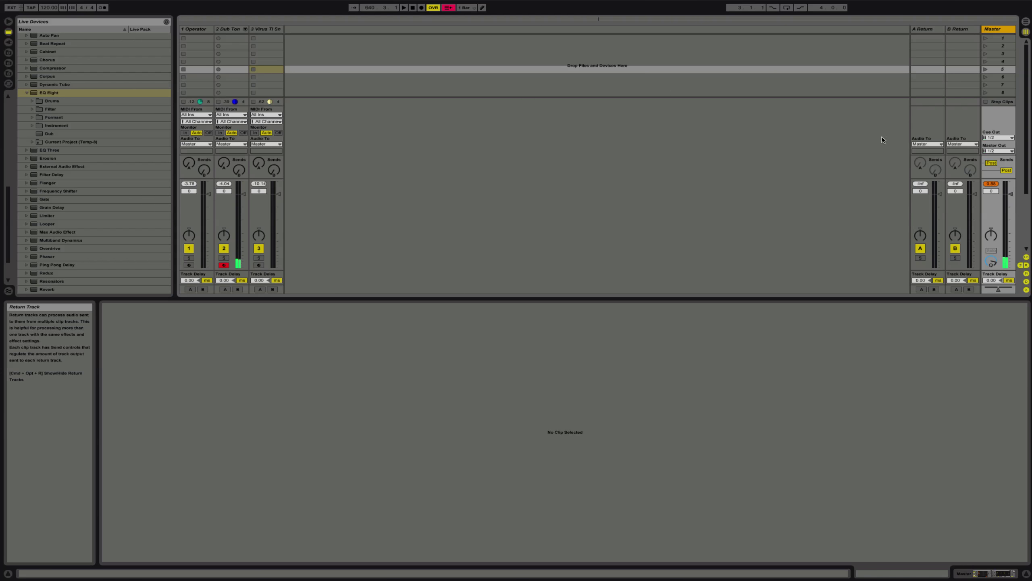
left_click(979, 573)
left_click(1011, 29)
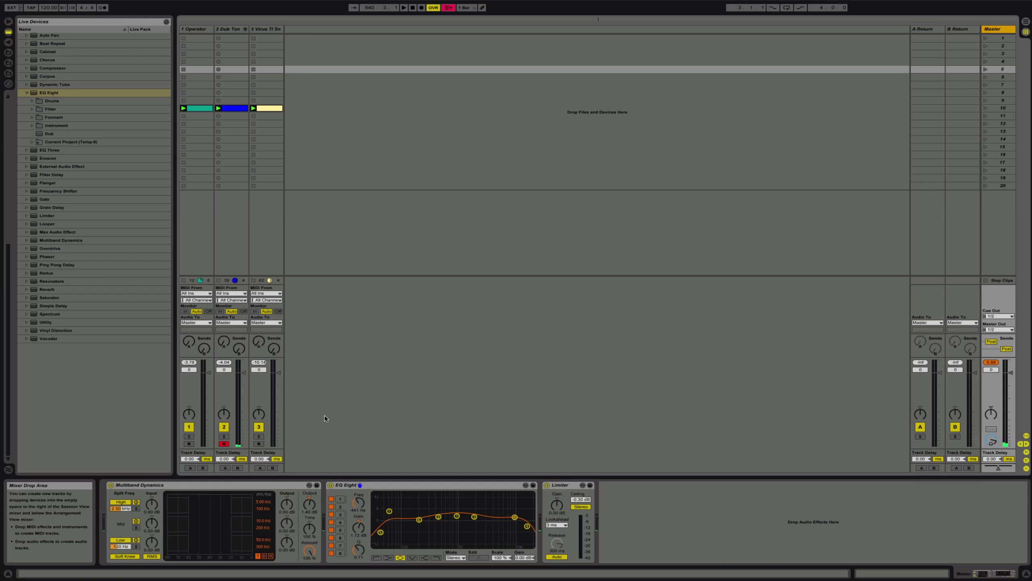
- Add the Compressor audio effect after the Virus TI Snow instrument on track 3
left_click(26, 93)
left_click(268, 30)
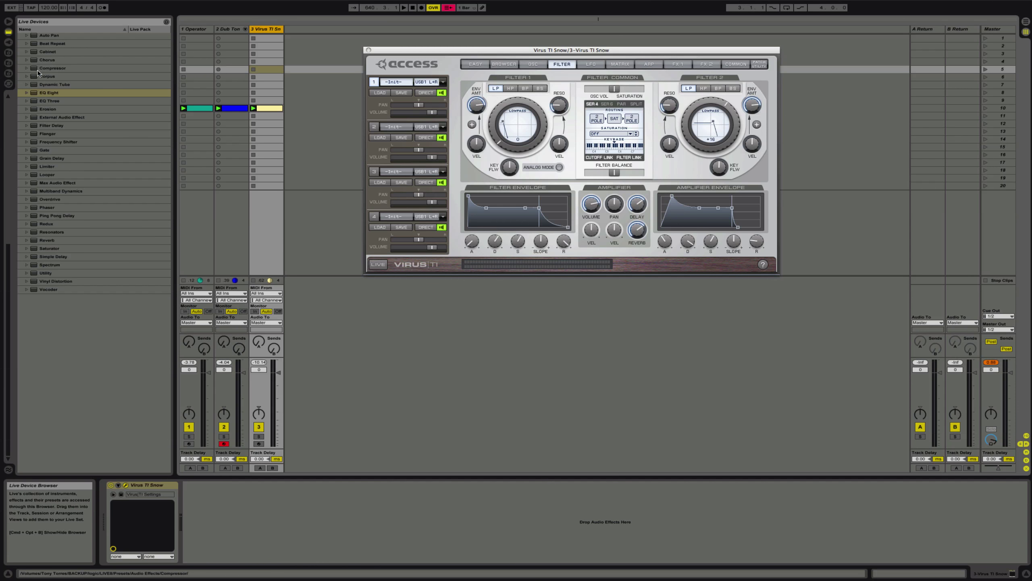
scroll(38, 71, "up", 5)
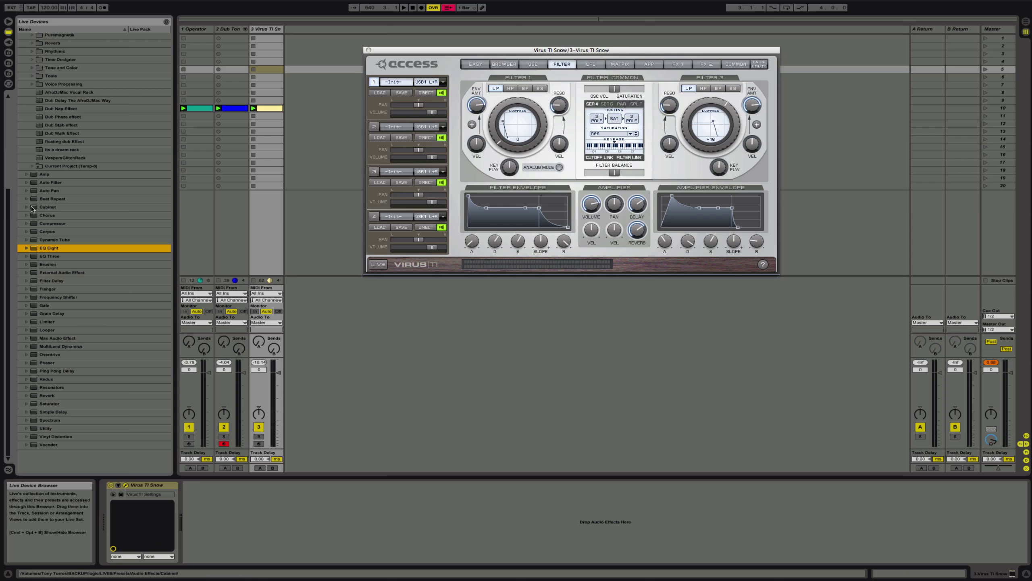
left_click_drag(32, 225, 300, 547)
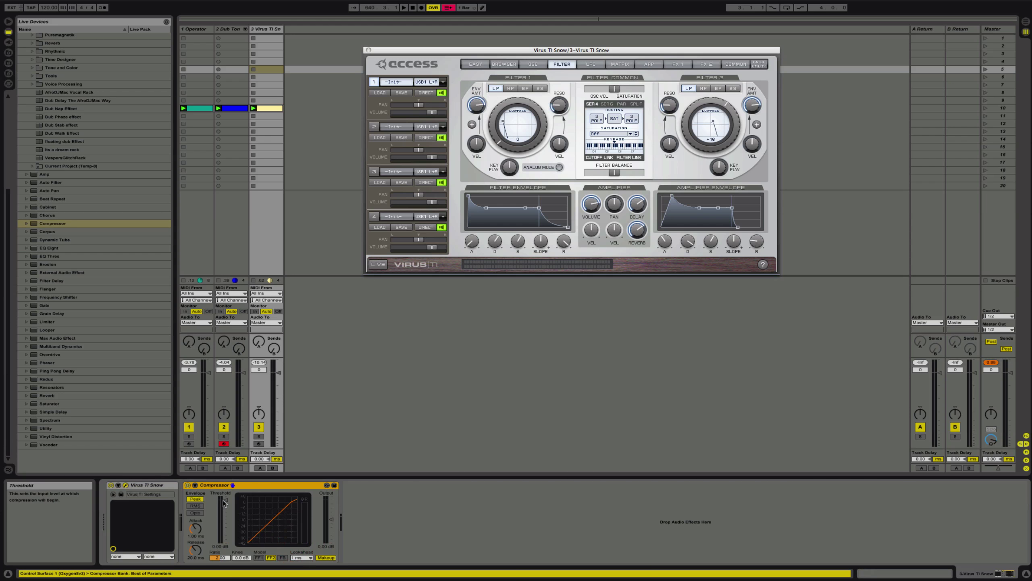
- During playback, lower the Compressor's threshold and raise its ratio, and reduce the Virus track's volume
left_click_drag(223, 501, 225, 517)
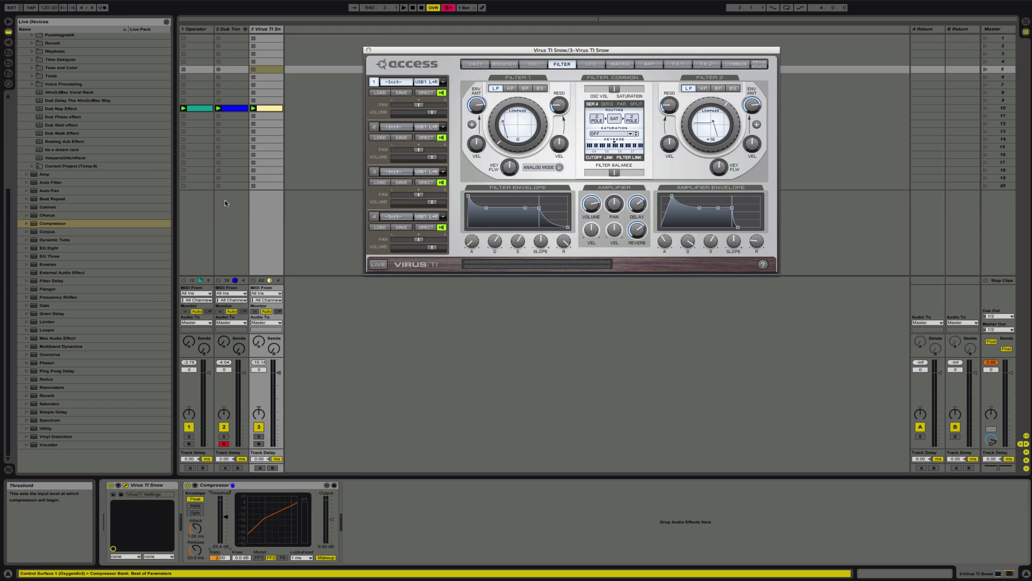
left_click(253, 107)
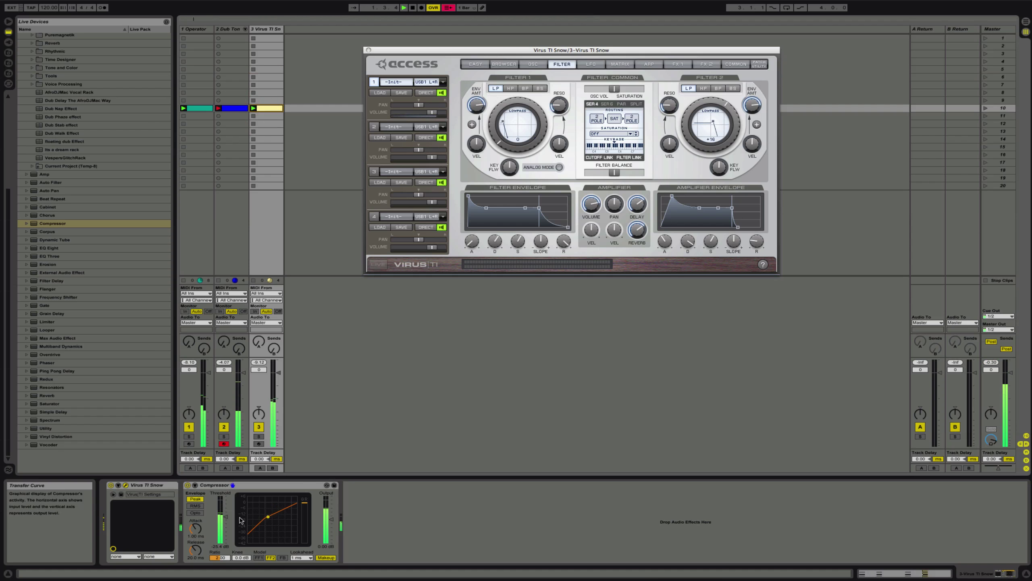
left_click_drag(225, 517, 225, 518)
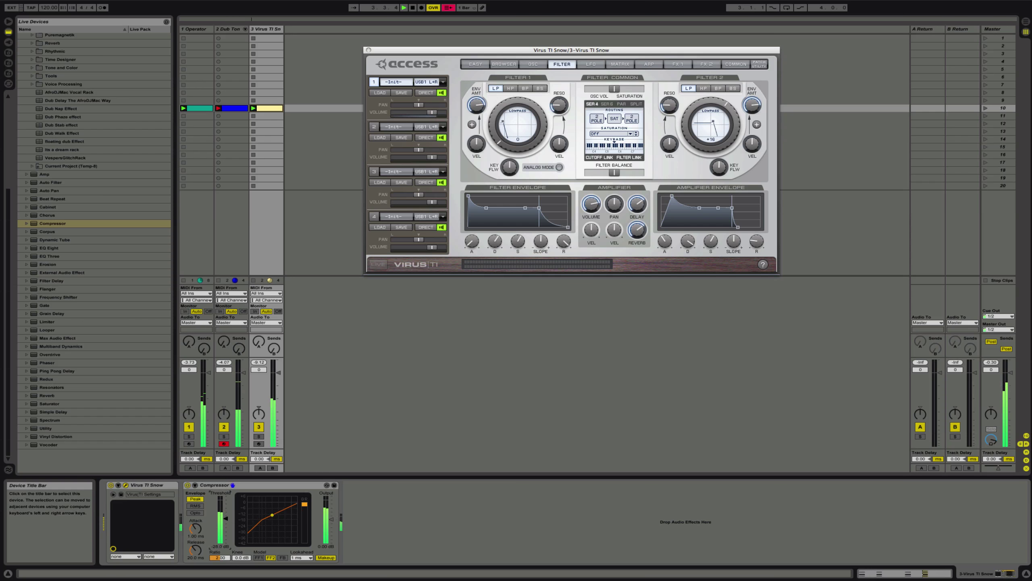
left_click(220, 558)
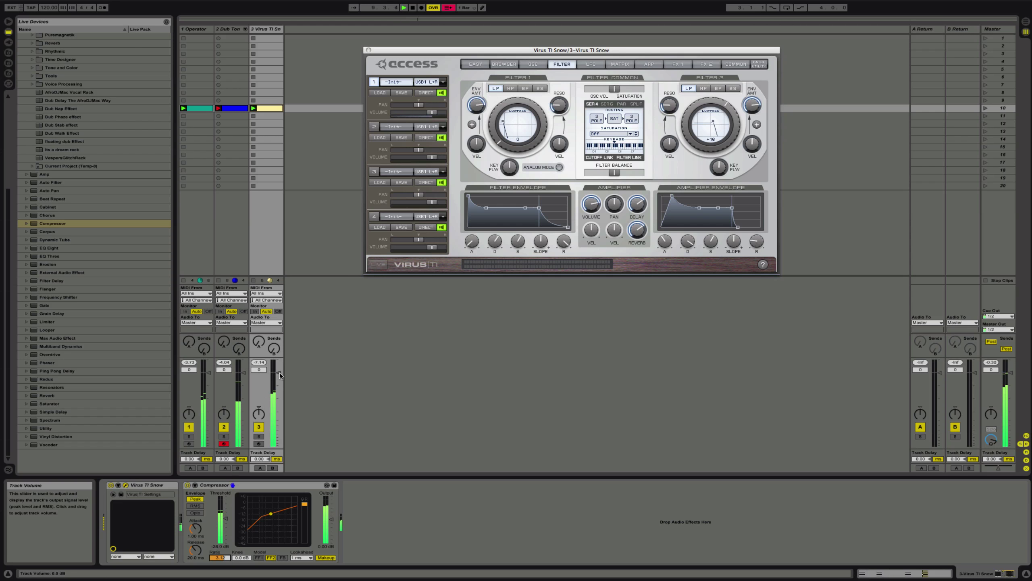
left_click_drag(280, 375, 280, 379)
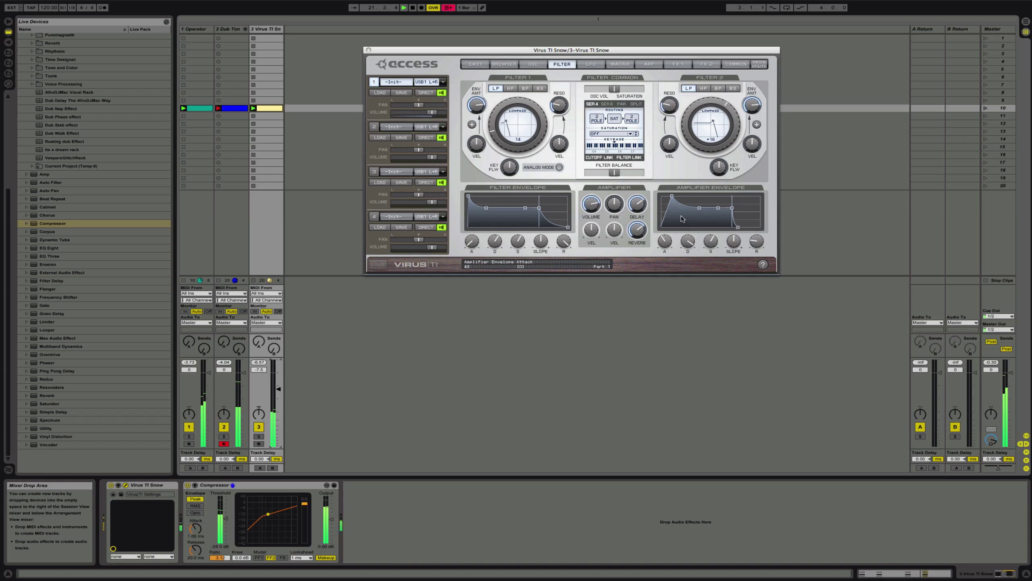
- Set the Virus filter envelope's attack to 15
left_click(469, 197)
left_click_drag(468, 197, 476, 194)
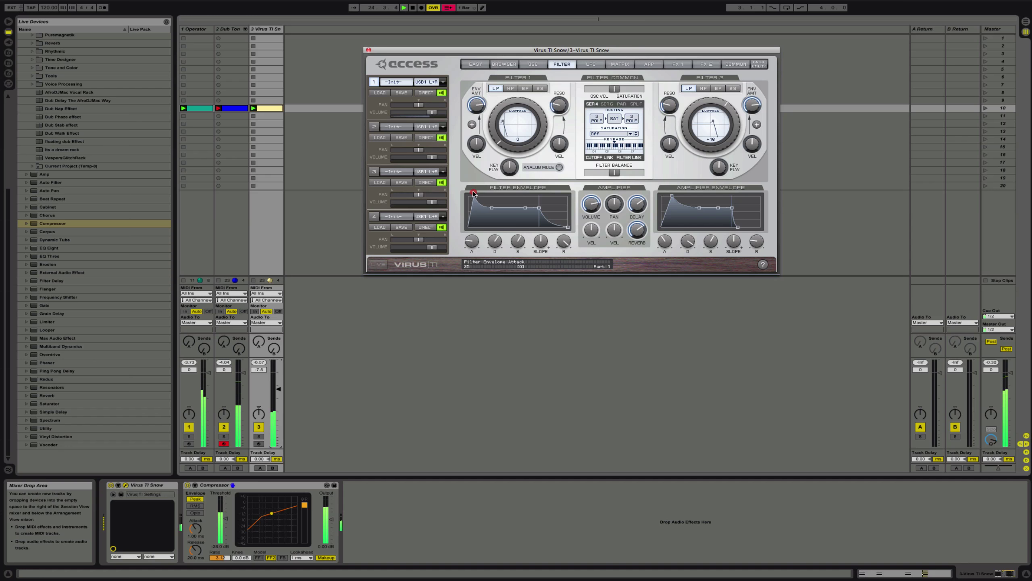
left_click_drag(474, 194, 472, 194)
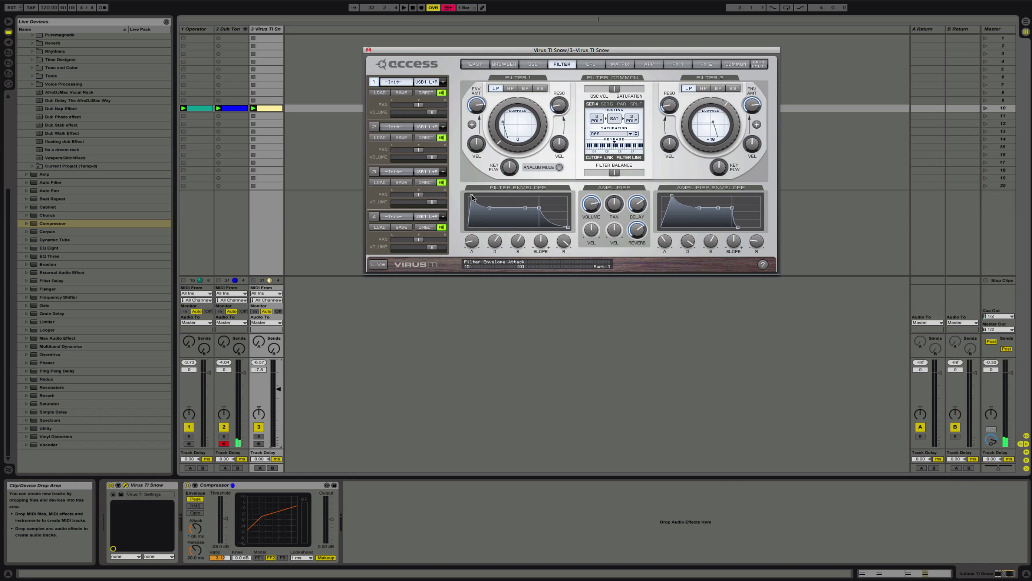
- Review the device chains of the Virus TI Snow, drum rack and Operator tracks
left_click(275, 30)
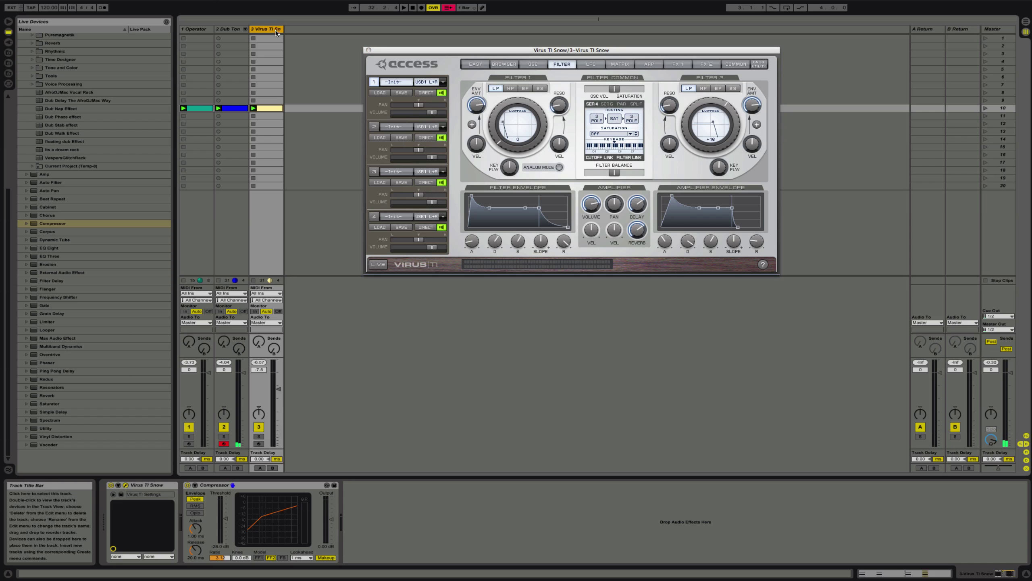
left_click(272, 268)
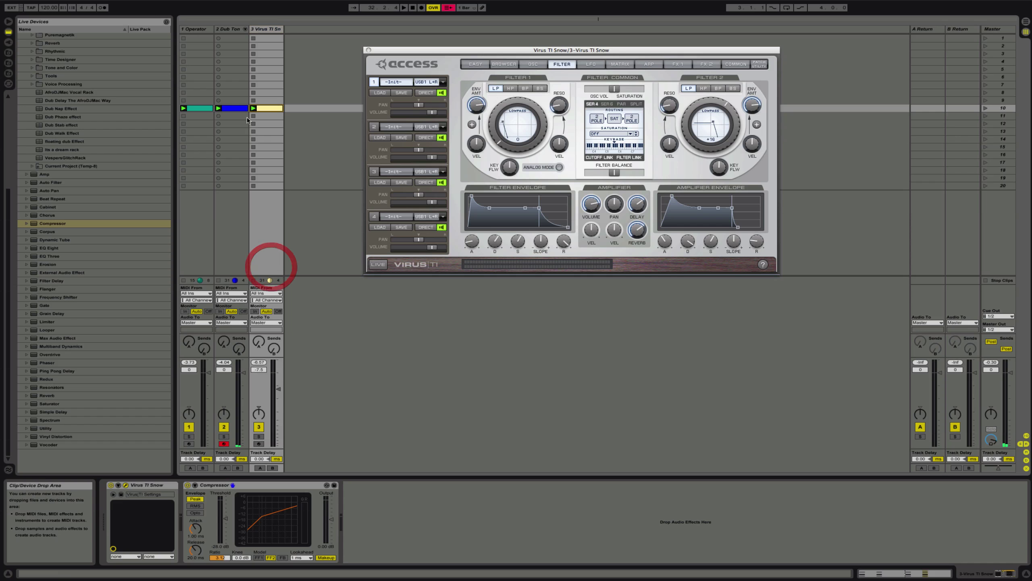
left_click(231, 29)
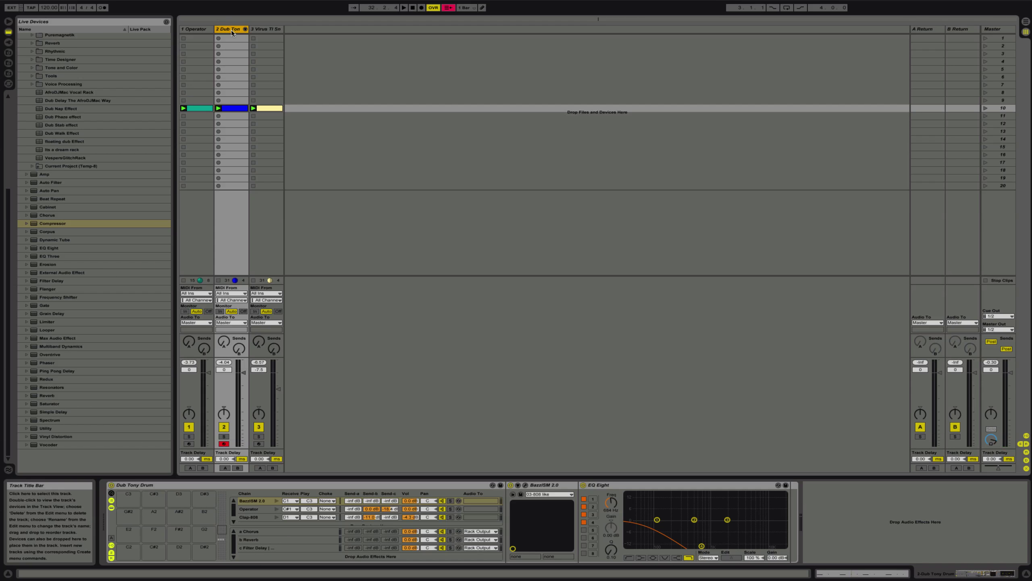
left_click(230, 30)
left_click(275, 33)
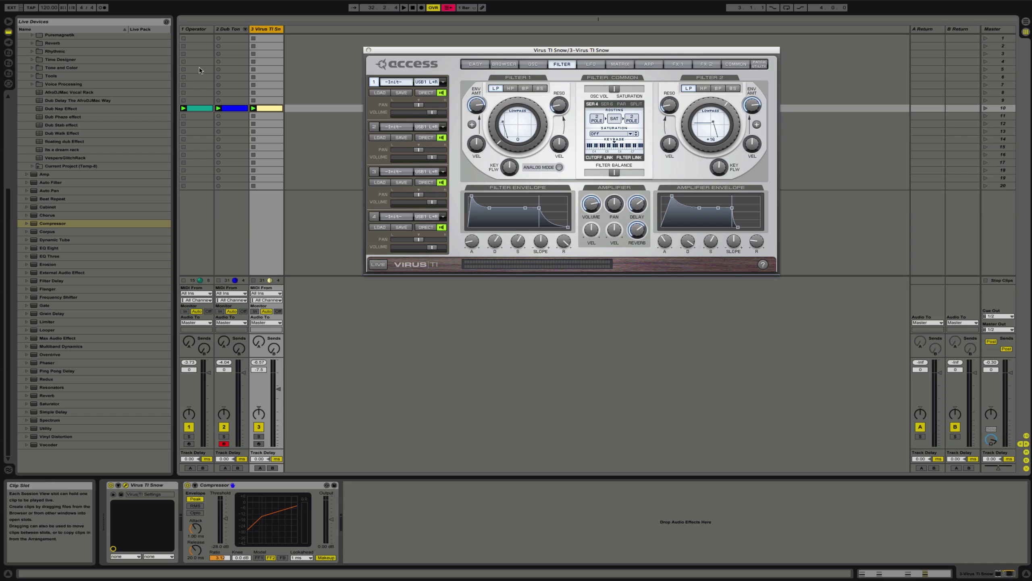
left_click(199, 30)
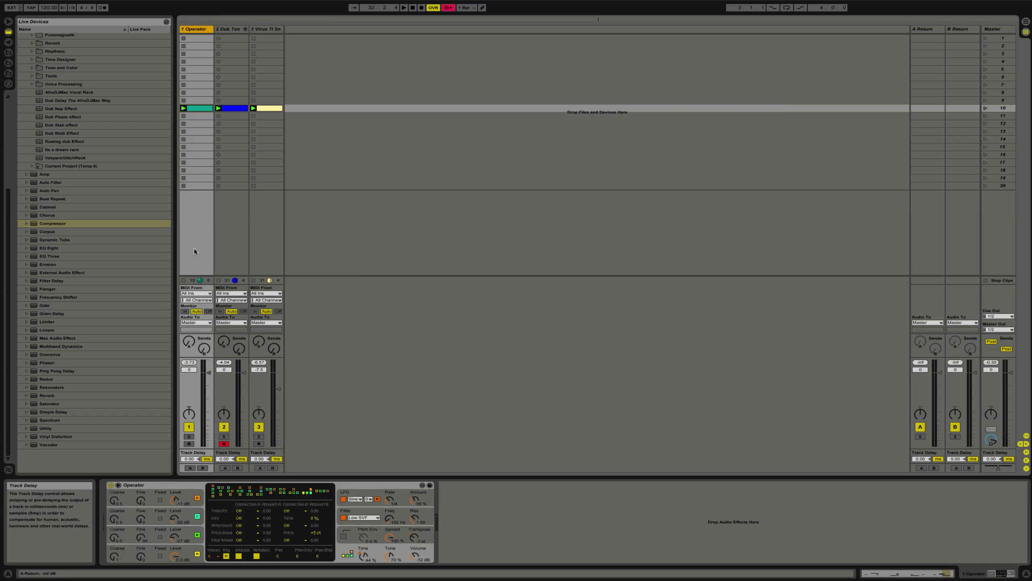
- Play the Operator clip and solo the Operator and drum rack tracks
left_click(183, 108)
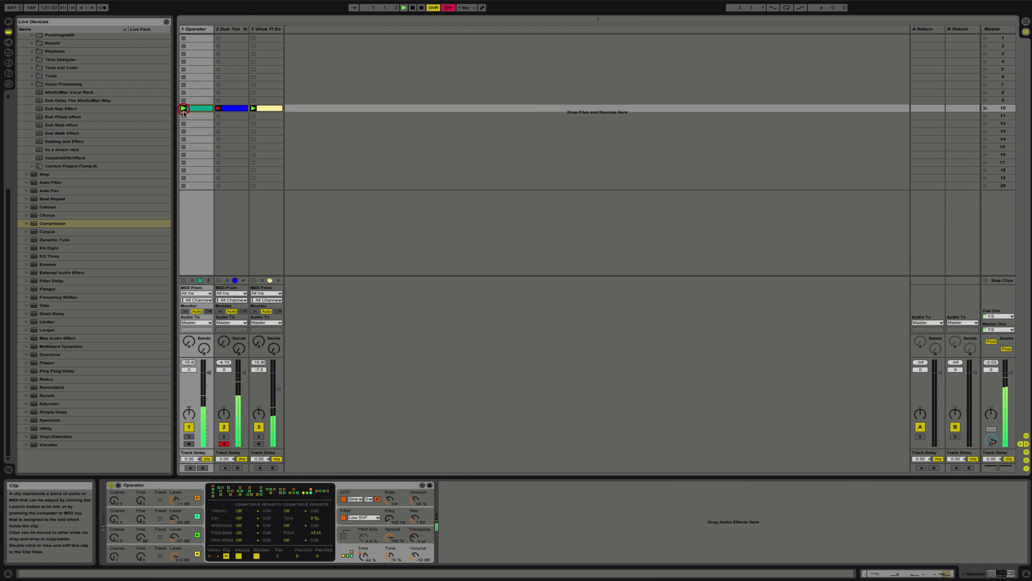
left_click(189, 436)
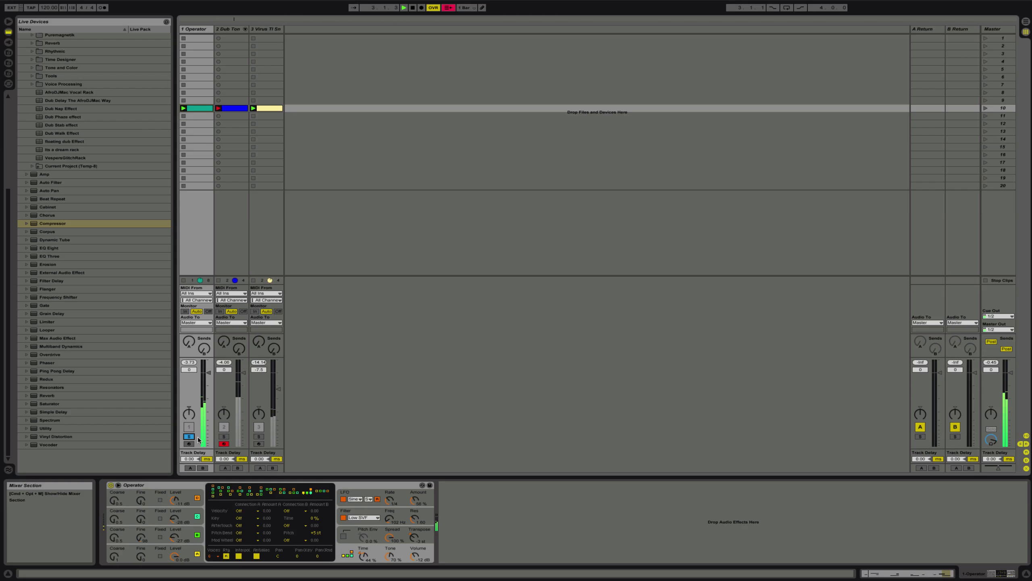
left_click(224, 436)
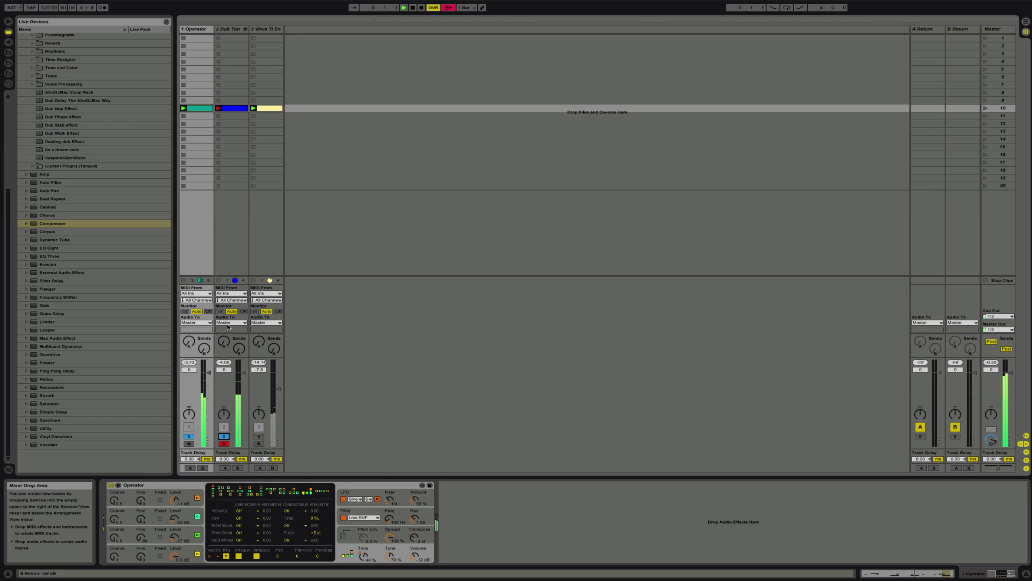
- In the Operator clip, lower the velocity of the E1 note after 2.2 to about 68 and the last D1 note to 48
double_click(191, 109)
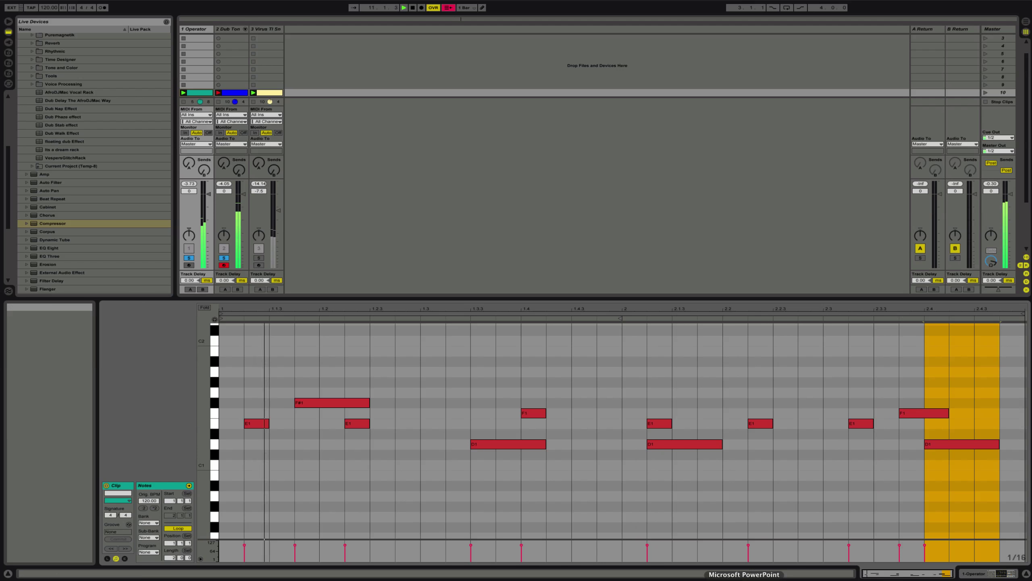
left_click(749, 545)
left_click_drag(749, 547, 749, 550)
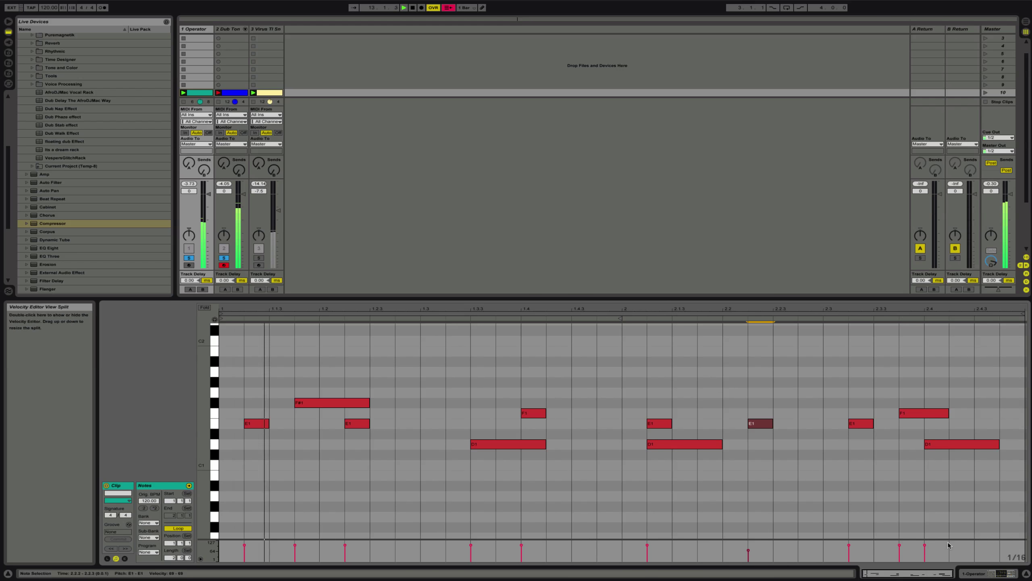
left_click(925, 545)
left_click_drag(925, 546, 926, 547)
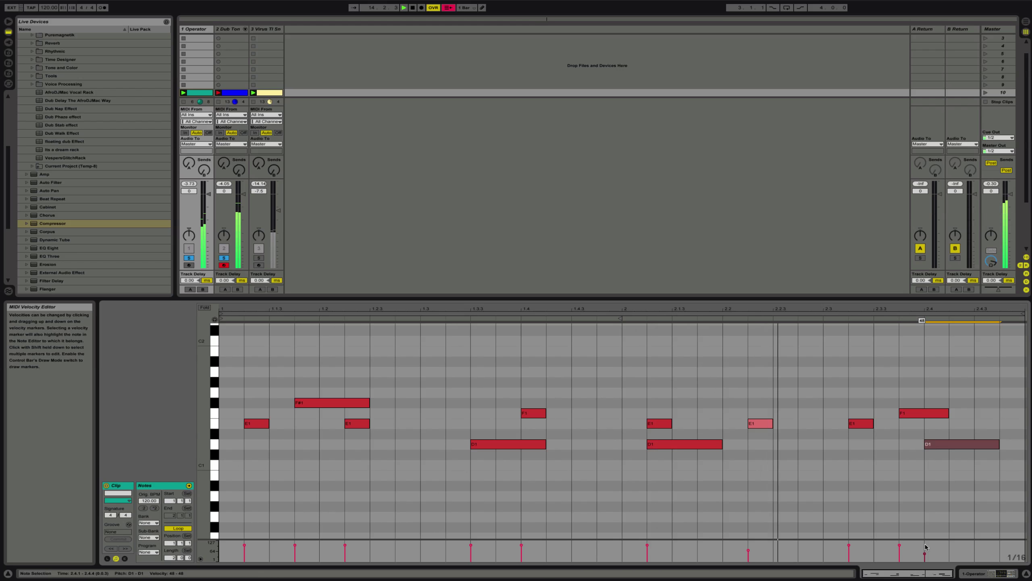
- Try Operator's pitch envelope, switching it on and reshaping its initial and peak levels
left_click(973, 571)
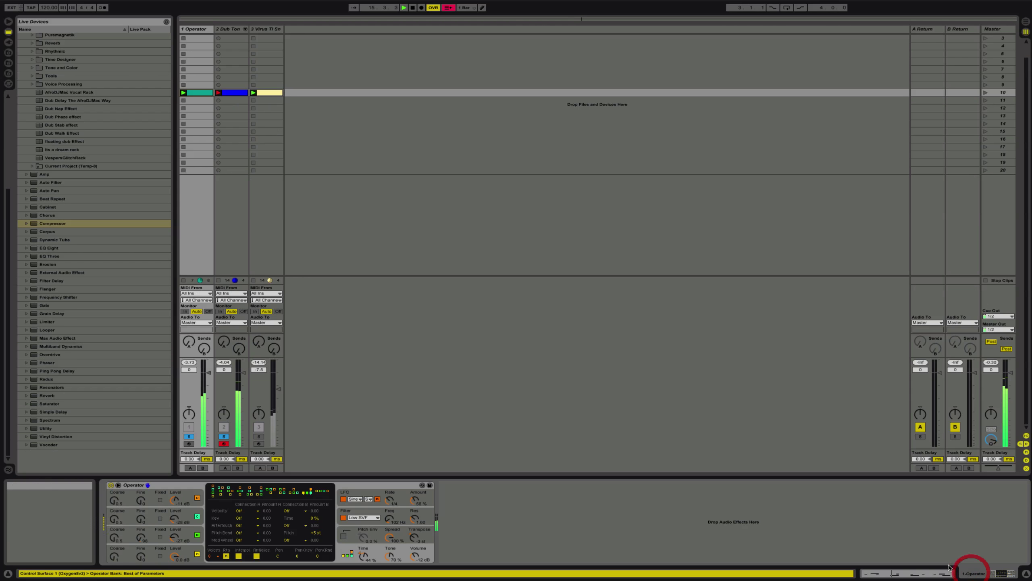
left_click(348, 538)
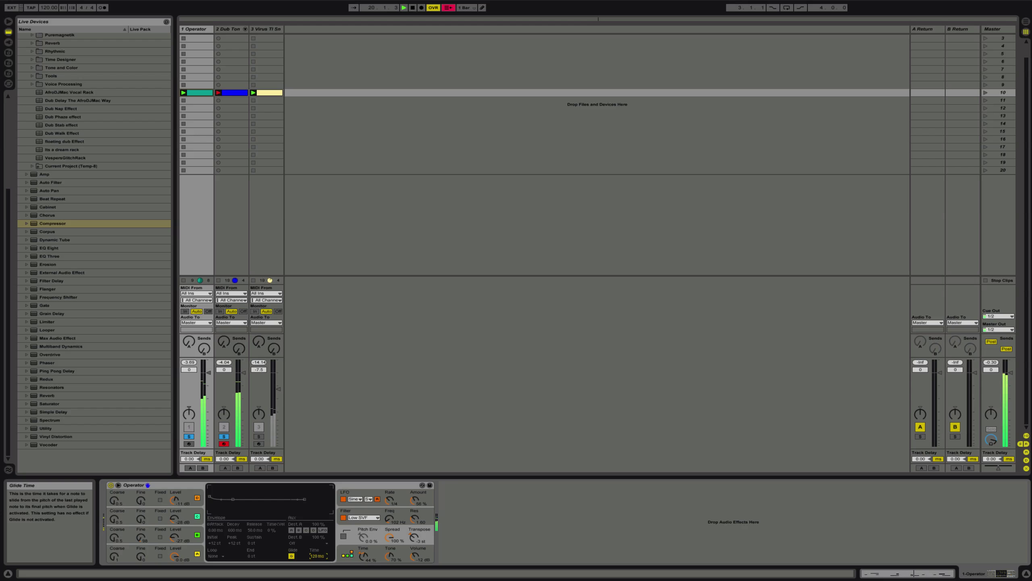
left_click(344, 536)
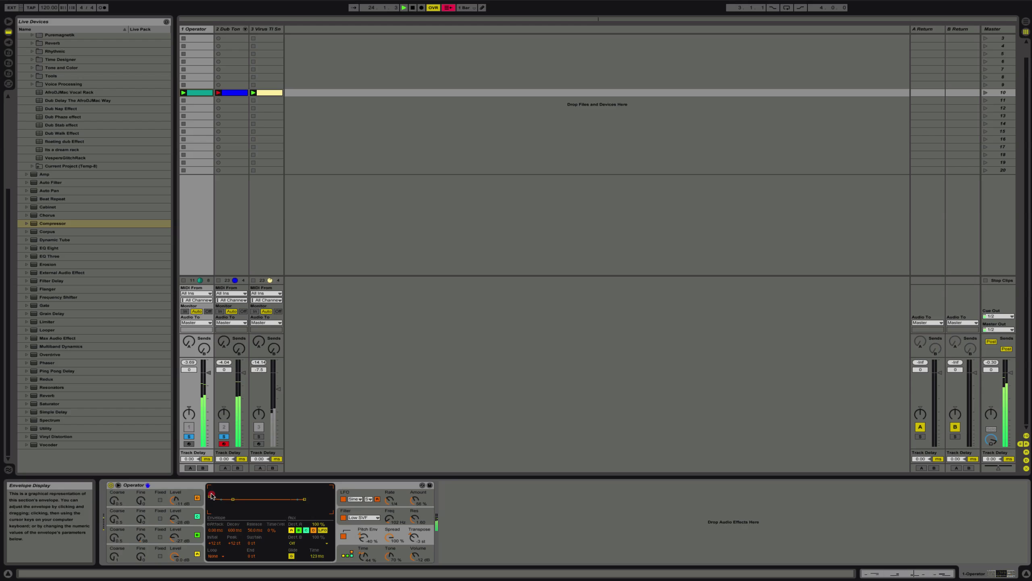
left_click_drag(212, 496, 210, 489)
left_click_drag(210, 489, 218, 494)
- Solo only the Operator track and fine-tune Operator's filter frequency
left_click(189, 436)
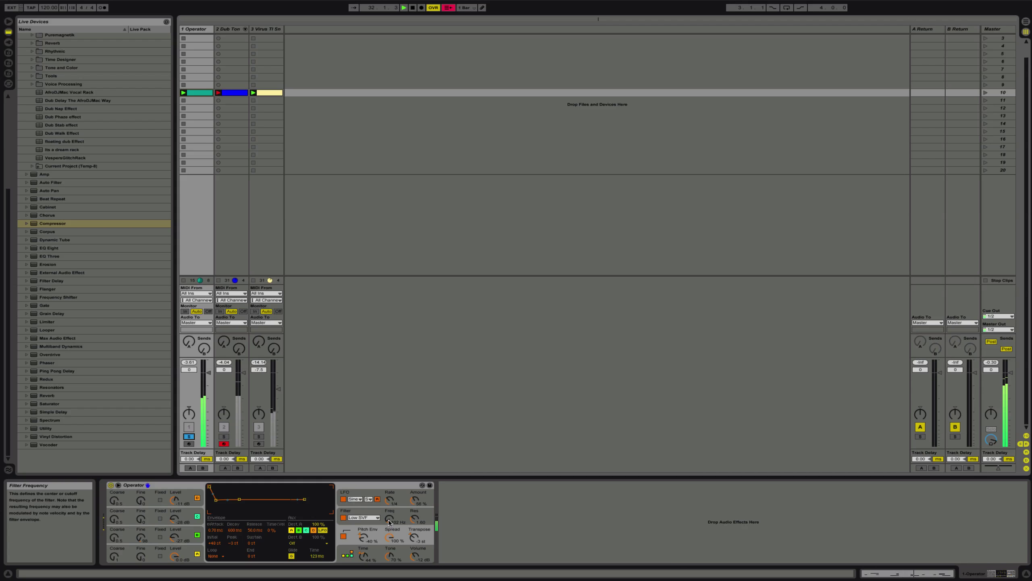
left_click_drag(390, 519, 389, 516)
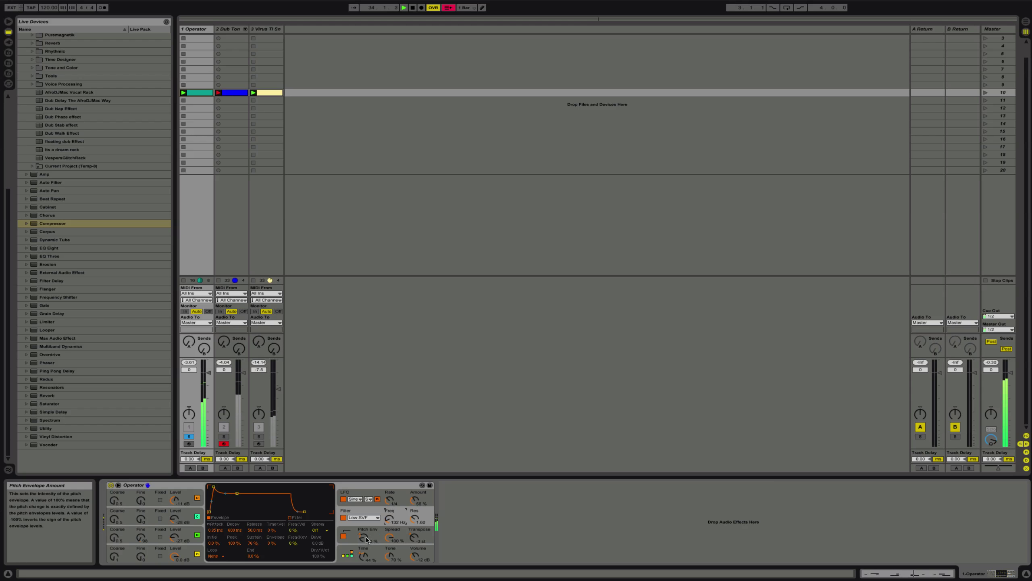
- Try a changed pitch envelope amount with an earlier peak, and switch Operator's pitch envelope off
left_click_drag(363, 537, 363, 538)
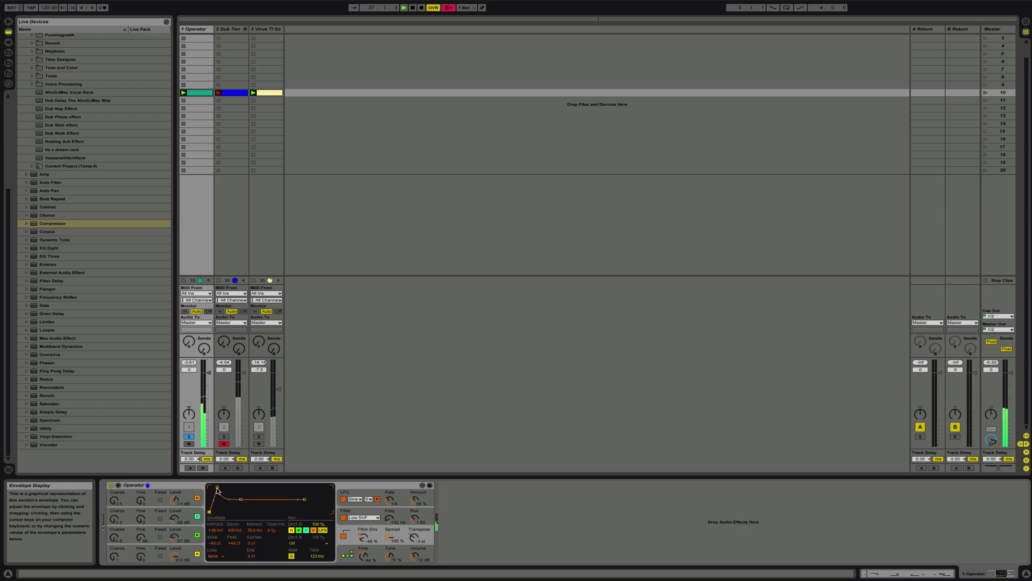
left_click_drag(218, 487, 209, 486)
left_click(343, 536)
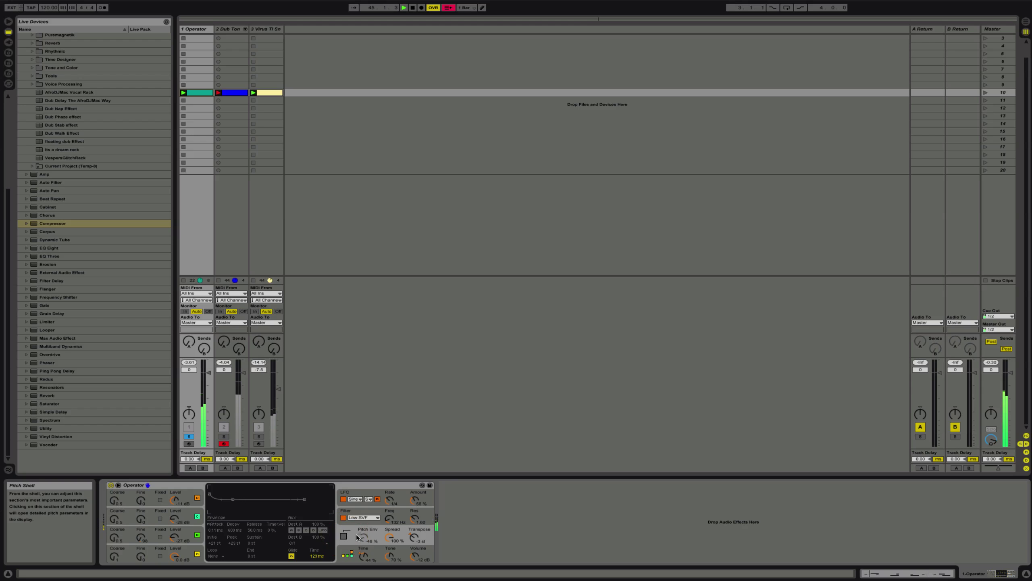
- Shorten Operator's glide time and raise the global envelope Time to 71 %
left_click_drag(317, 556, 317, 559)
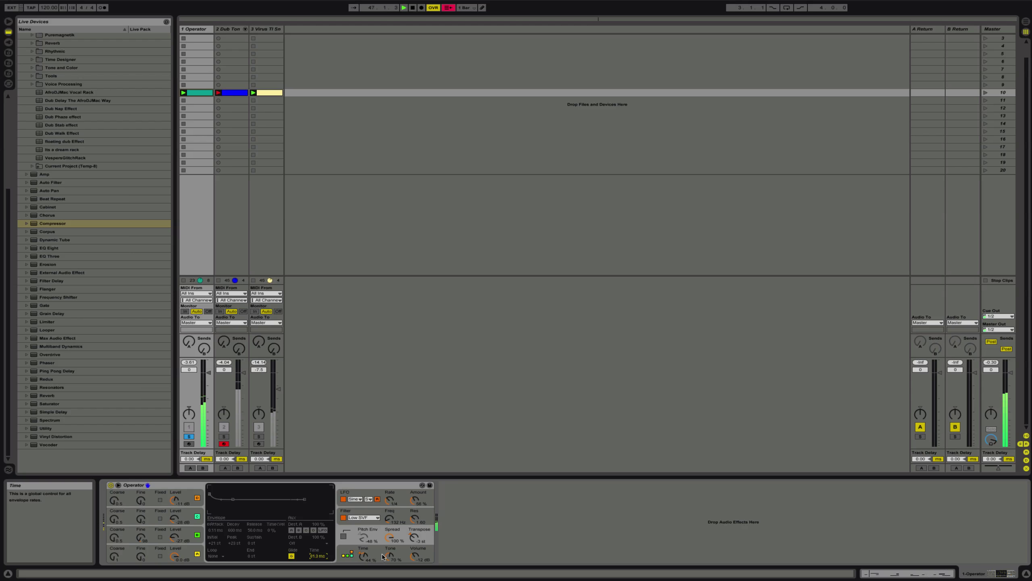
left_click_drag(363, 555, 363, 548)
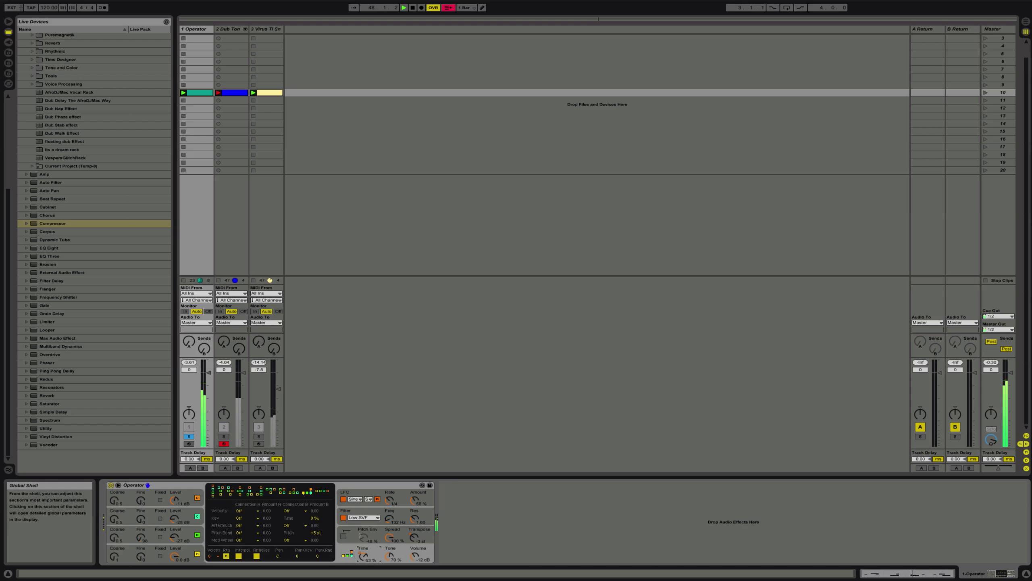
- Lengthen oscillator D's envelope attack to 3.72 ms and reduce Operator's filter resonance to about 0.44
left_click(154, 505)
left_click_drag(223, 487, 225, 487)
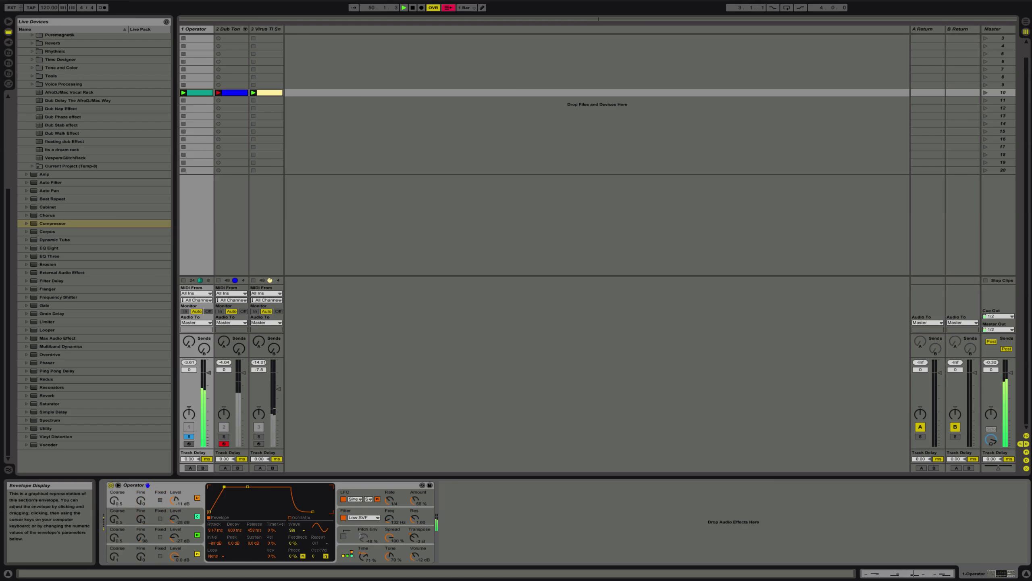
left_click(410, 509)
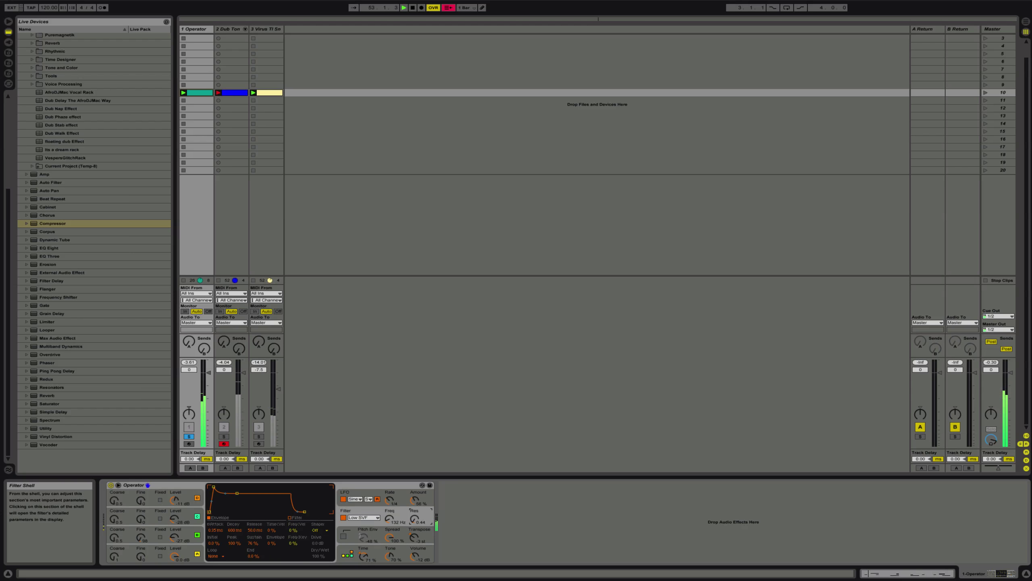
- Shorten oscillator D's envelope decay to about 151 ms and unsolo the Operator track
left_click(189, 504)
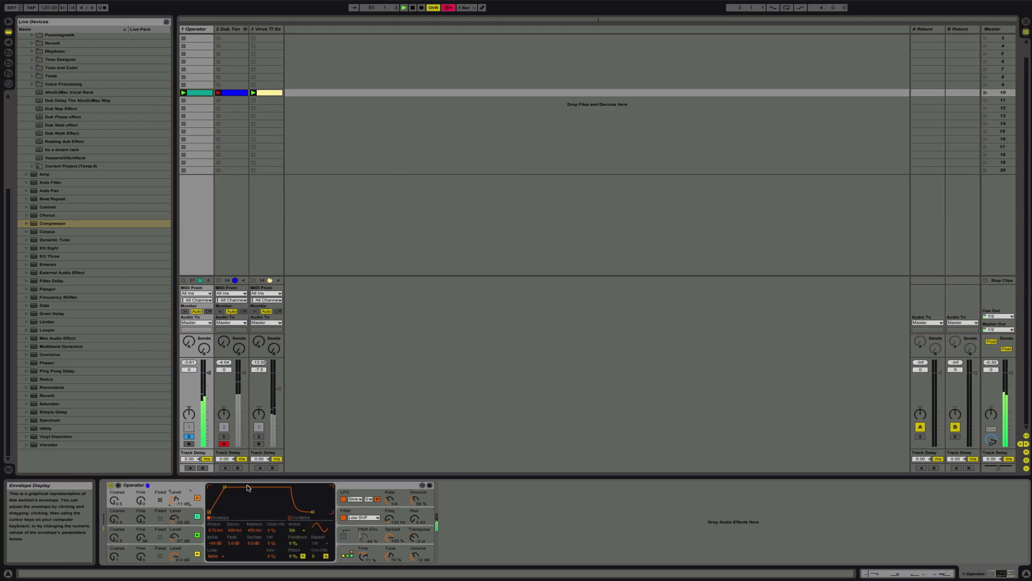
mouse_move(249, 487)
left_mouse_down()
mouse_move(240, 488)
mouse_move(264, 486)
mouse_move(242, 487)
left_mouse_up()
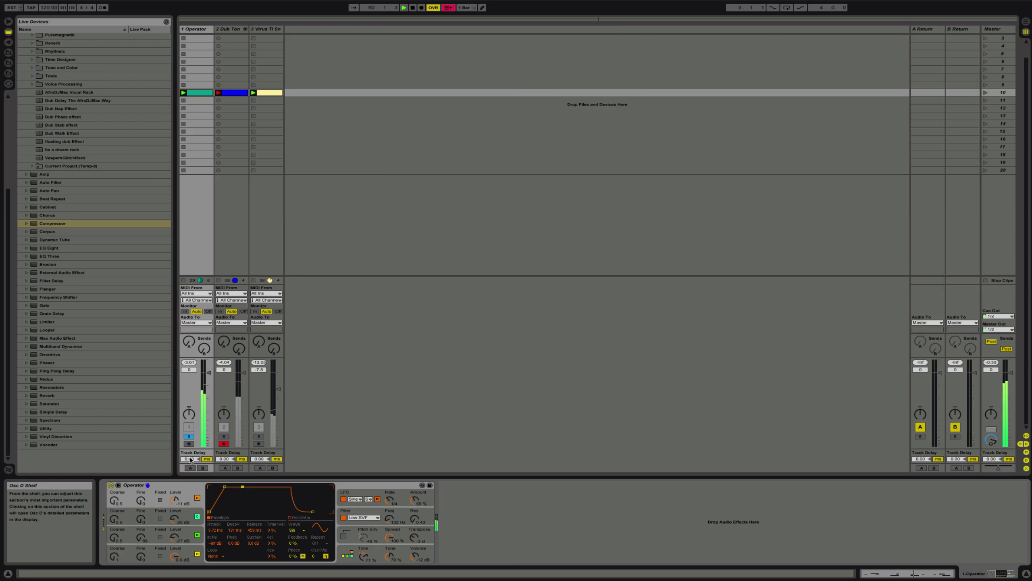
left_click(189, 436)
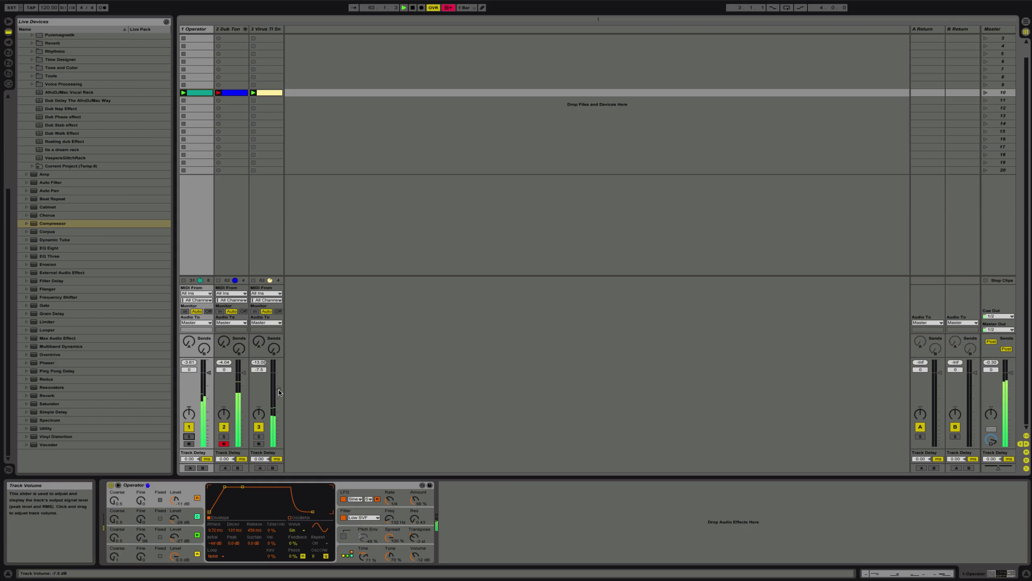
- Lower the Virus TI Snow track's volume slightly and try Filter 1's cutoff at 0
left_click_drag(278, 392, 279, 397)
left_click(273, 29)
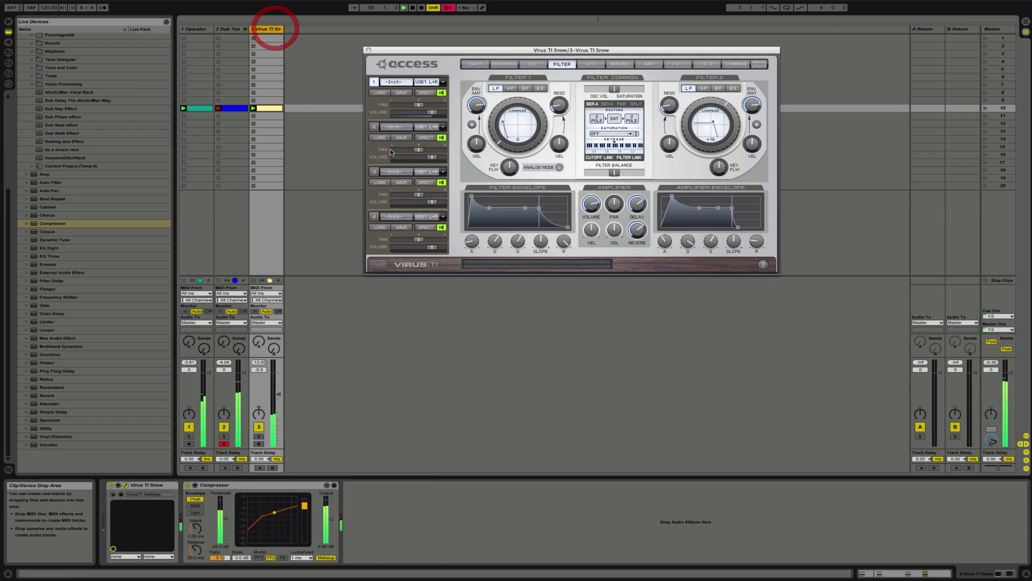
left_click(493, 128)
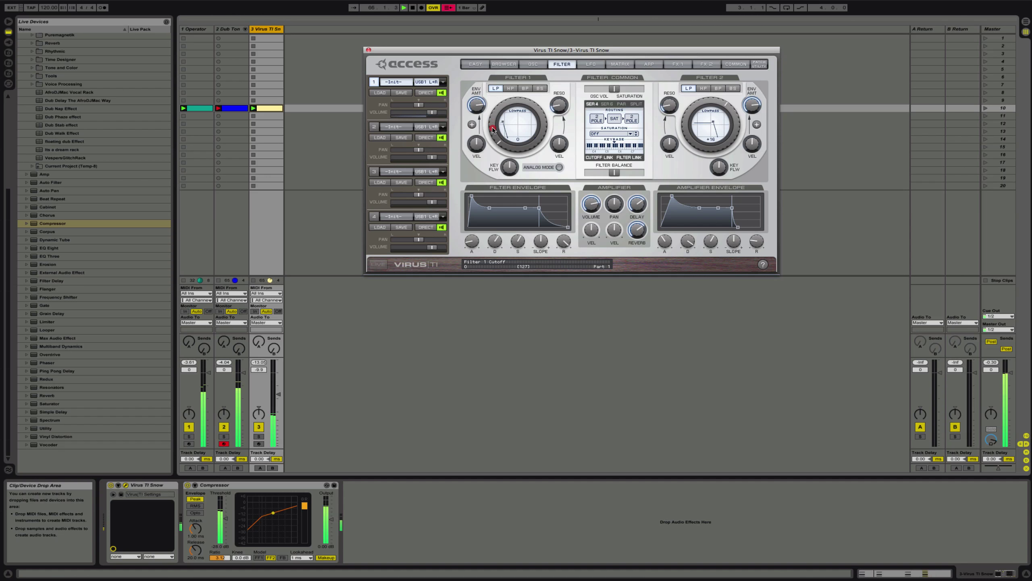
mouse_move(492, 129)
left_mouse_down()
mouse_move(493, 116)
mouse_move(493, 145)
mouse_move(493, 106)
mouse_move(478, 122)
left_mouse_up()
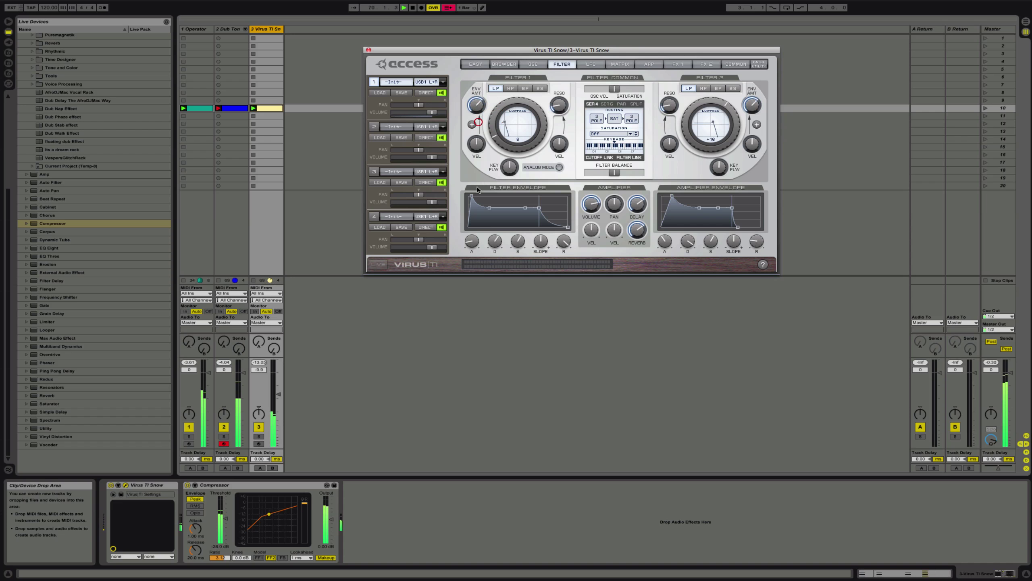
- Shorten the Virus filter envelope's attack, adjust its decay and set Filter 1's cutoff to 21
left_click_drag(473, 196, 470, 196)
left_click_drag(488, 208, 484, 208)
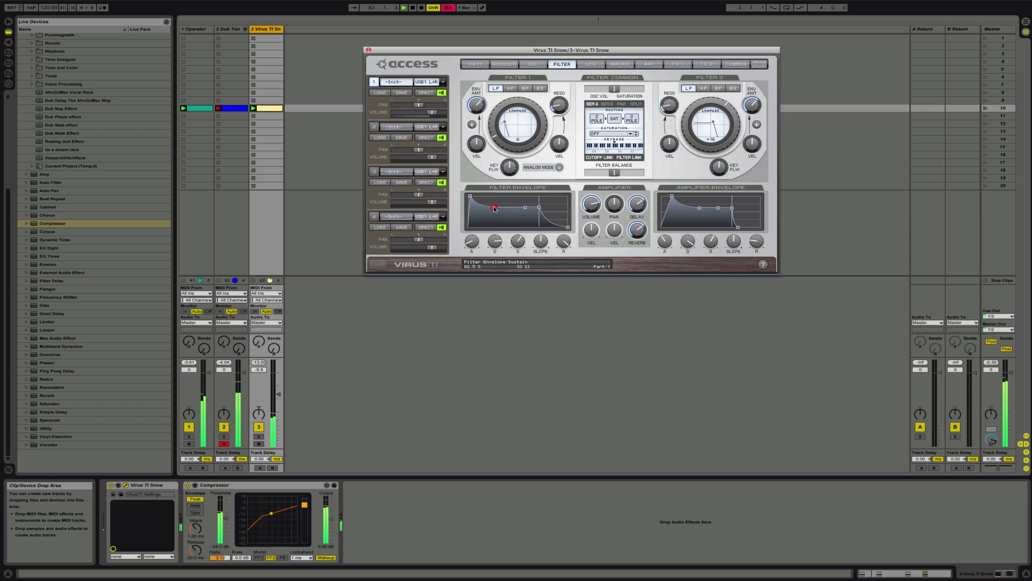
left_click_drag(493, 137, 495, 130)
left_click_drag(494, 122, 495, 129)
left_click_drag(492, 125, 496, 118)
key("space")
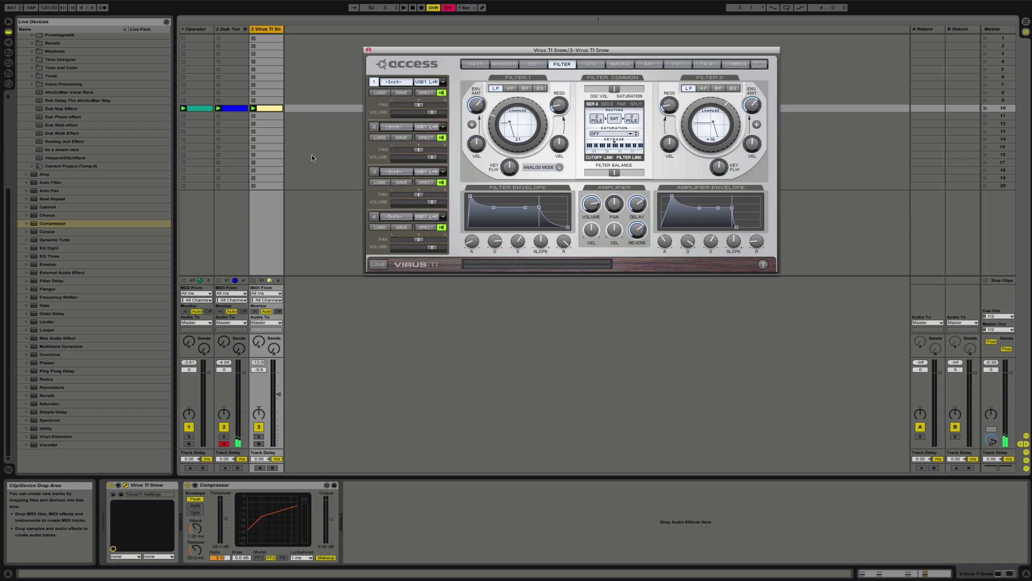
- Review the Operator track's clip notes and its device settings
double_click(203, 110)
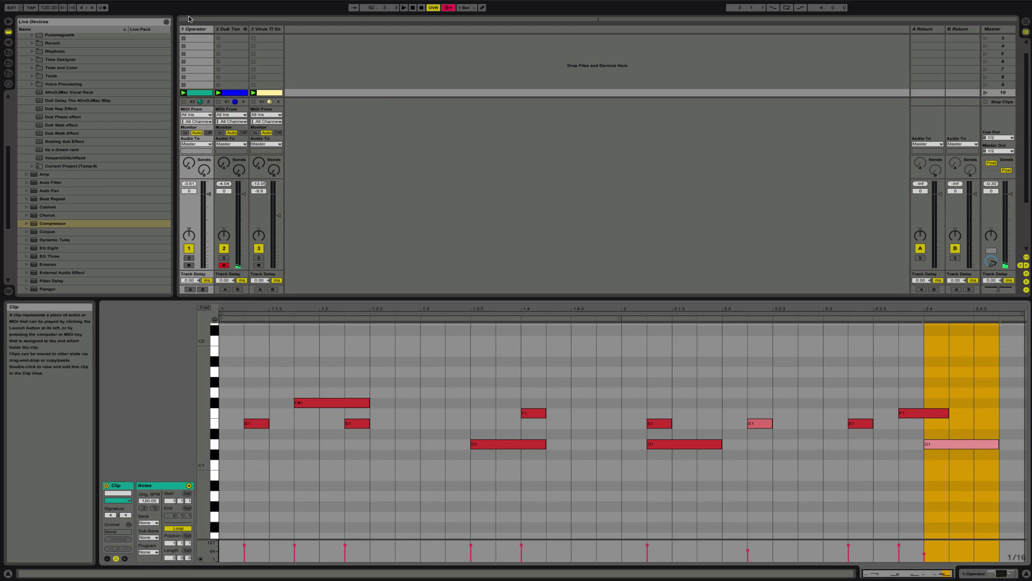
left_click(195, 29)
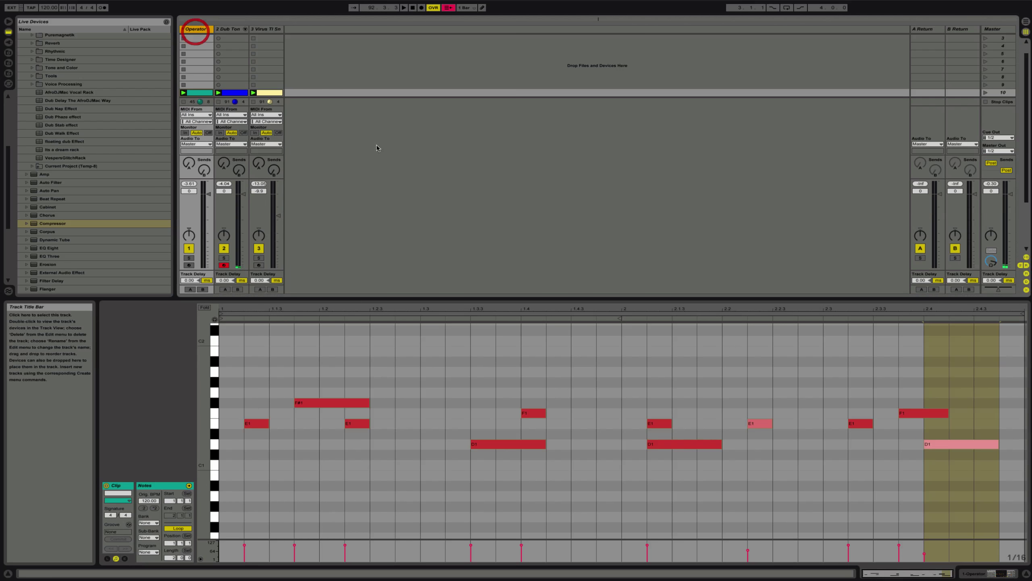
left_click(980, 575)
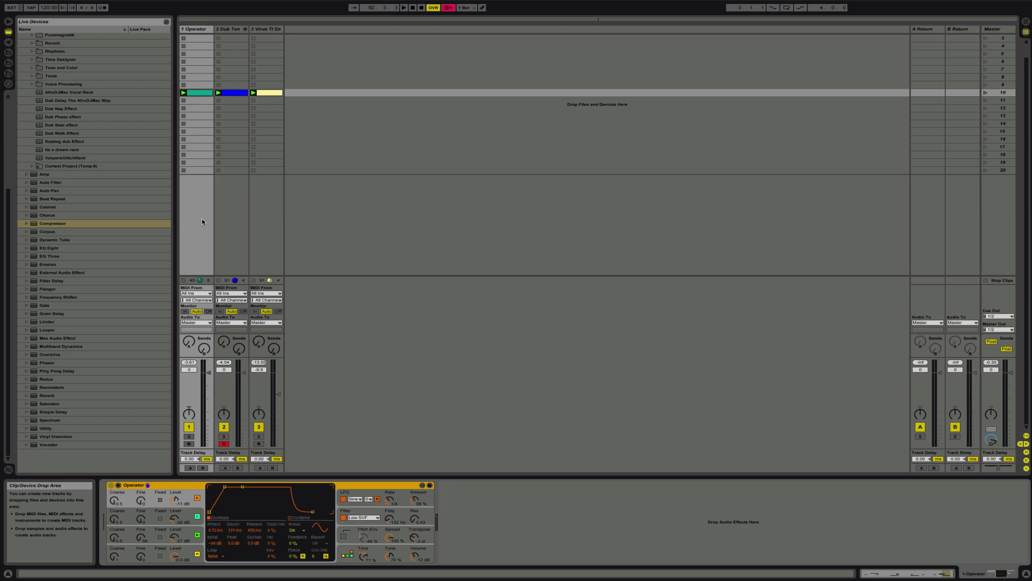
left_click(196, 94)
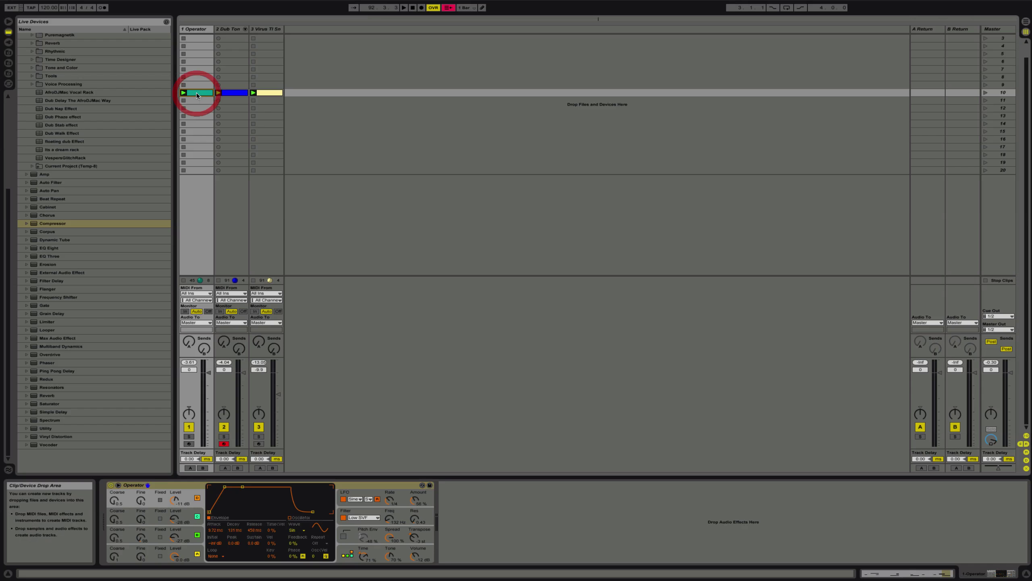
- Add 1/16 Clap-808 notes at 1.2 and 1.4 in the drum clip
double_click(241, 92)
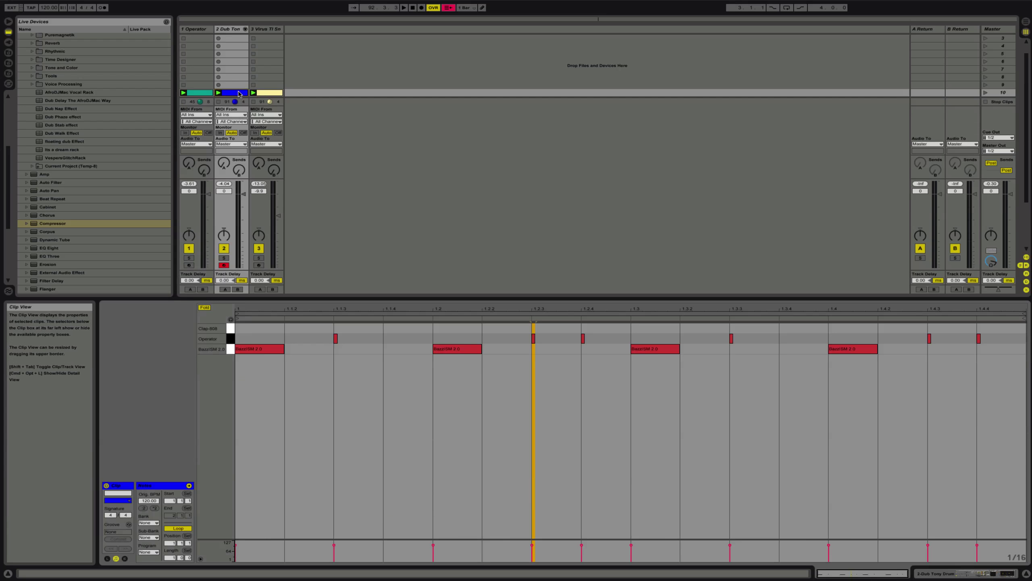
left_click(459, 333)
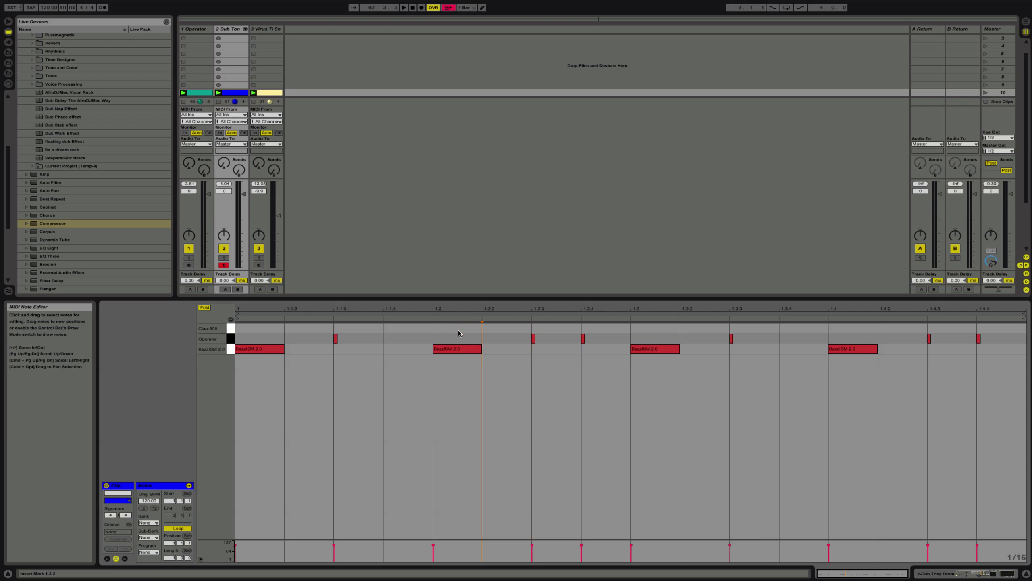
double_click(460, 330)
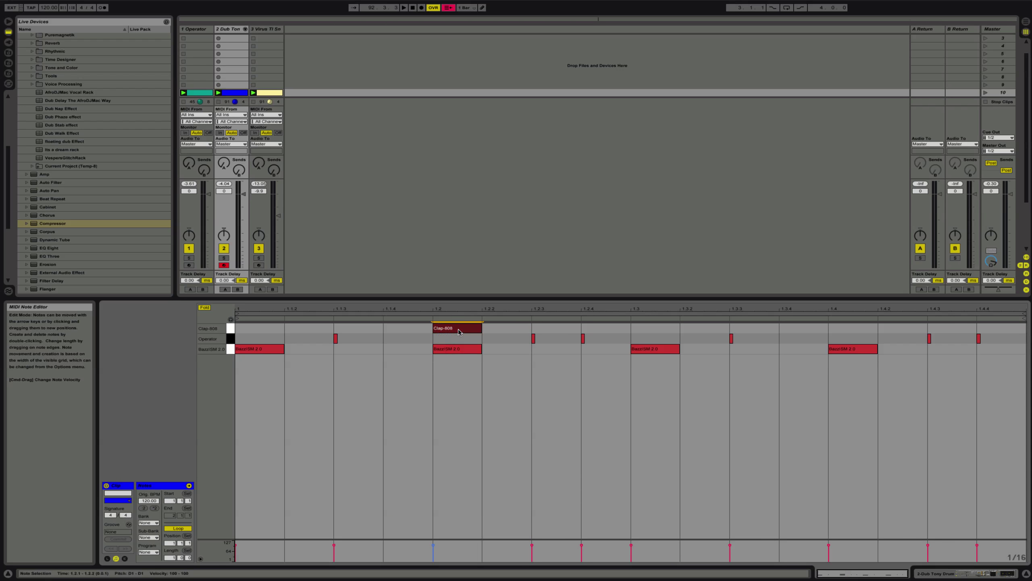
left_click_drag(459, 332, 855, 331)
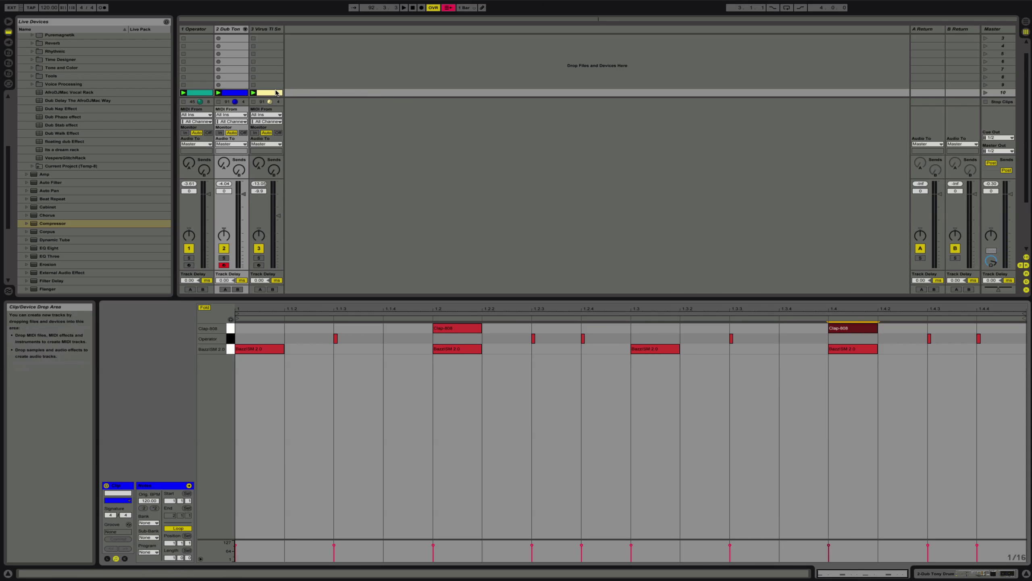
- Open the Virus TI Snow chord clip, start playback and view the track's device chain
double_click(276, 93)
key("space")
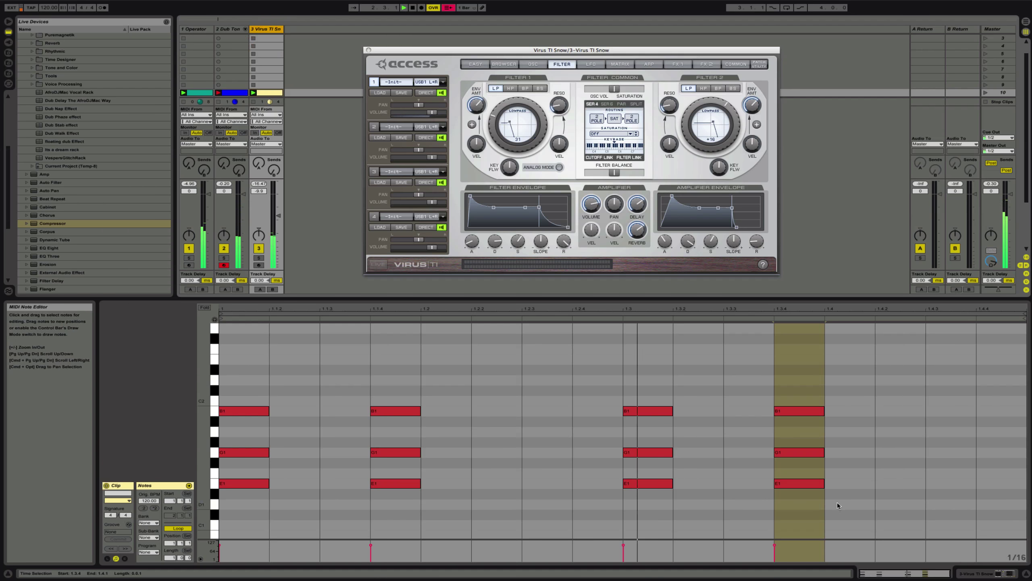
key("shift+Tab")
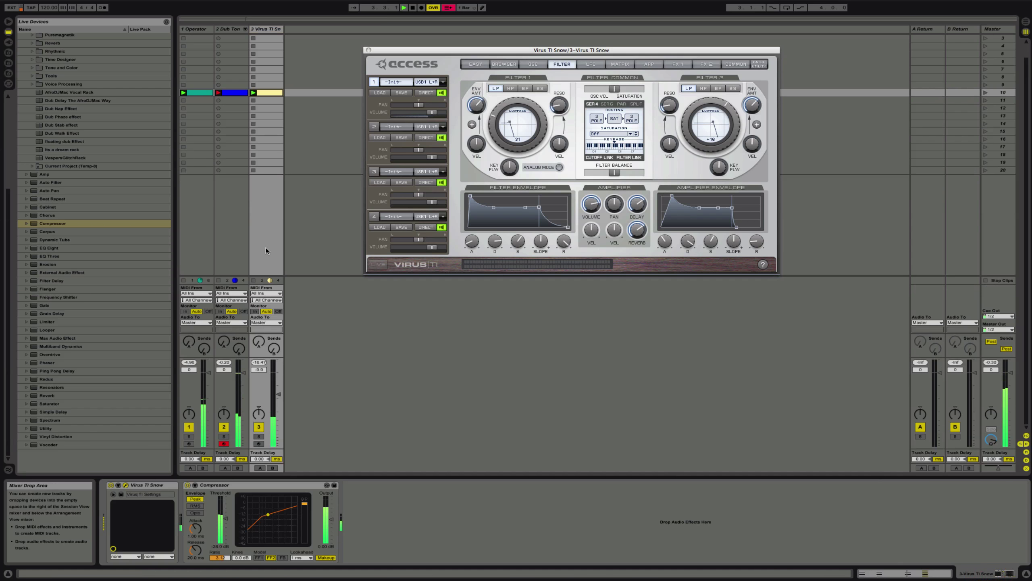
- Lower the Clap-808 chain's volume in the drum rack and move its EQ Eight peak down to about 450 Hz
left_click(245, 233)
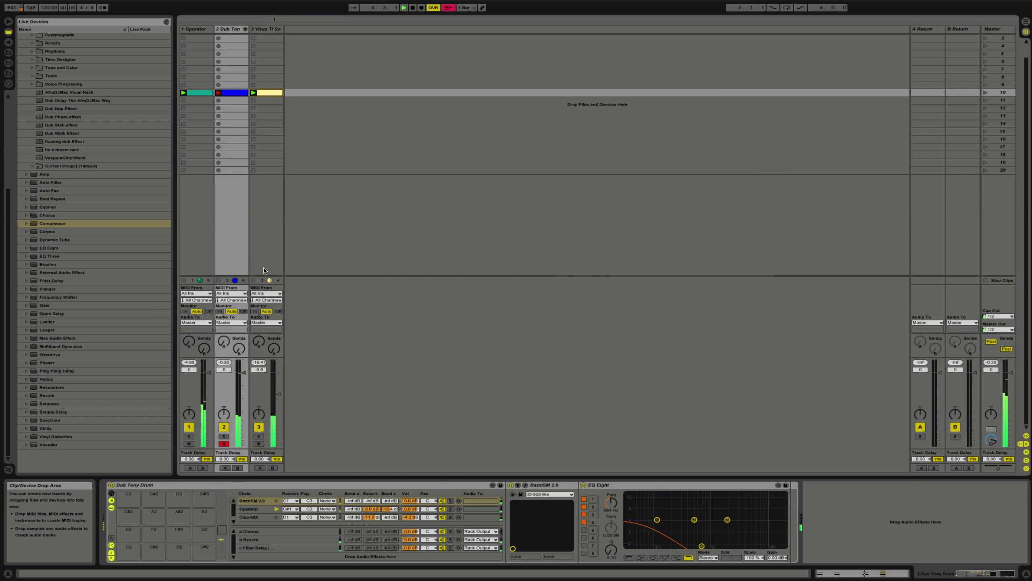
left_click_drag(410, 518, 410, 525)
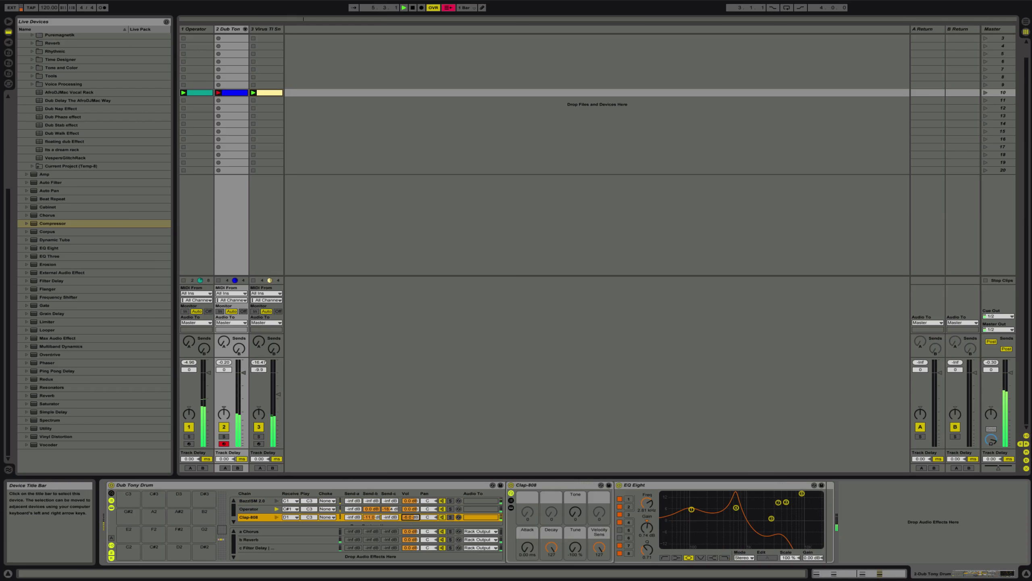
left_click_drag(736, 507, 728, 509)
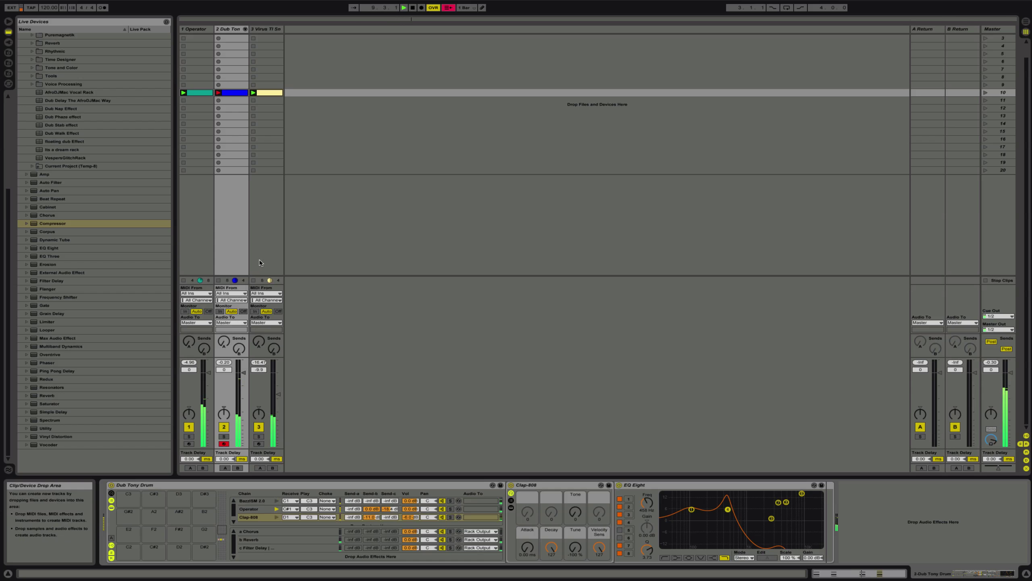
- Move both Clap-808 notes in the drum clip to 1.2.3 and 1.4.3 and set the Virus TI Snow track's volume to about -9.3 dB
left_click(267, 93)
scroll(267, 108, "up", 2)
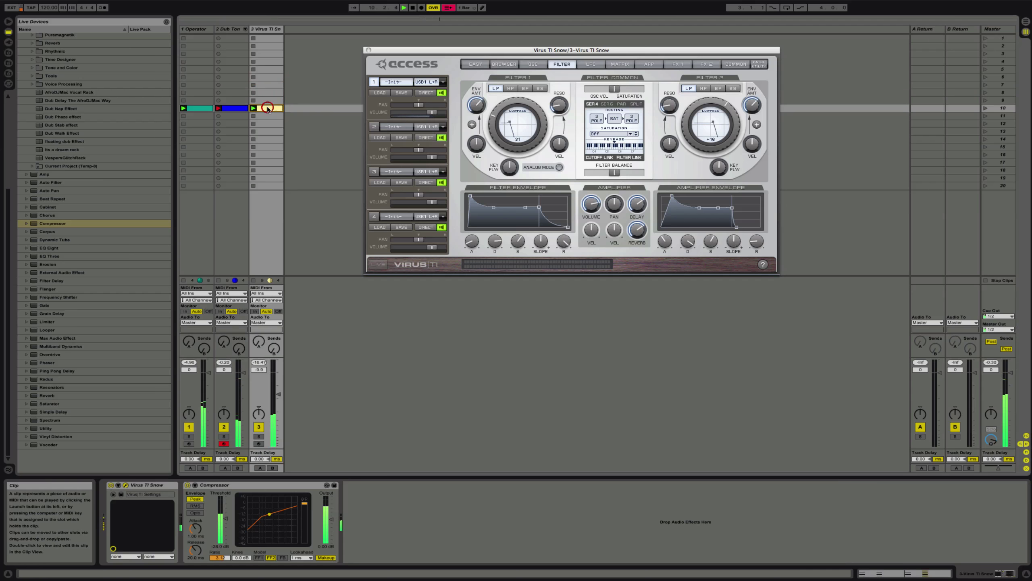
double_click(233, 107)
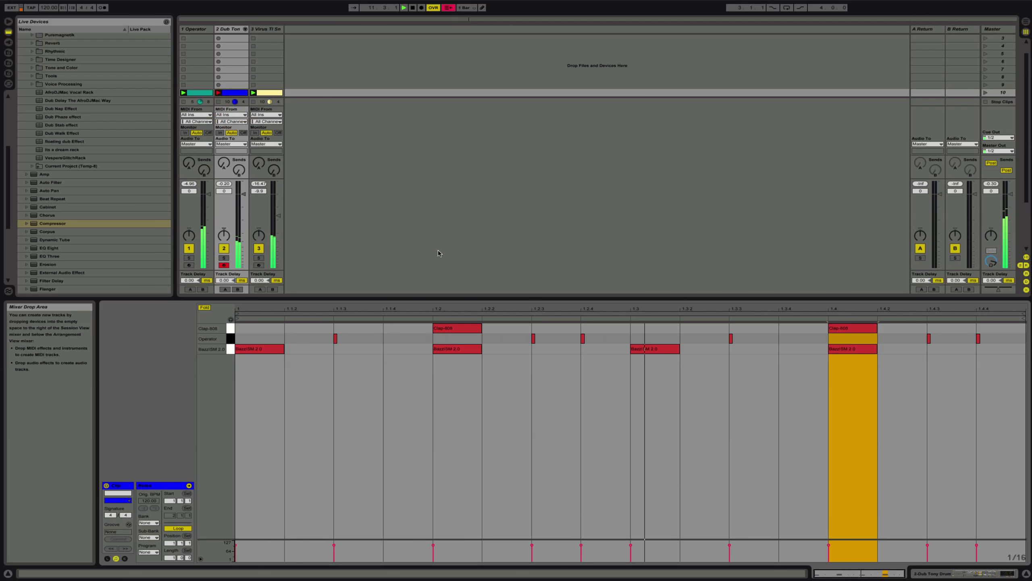
left_click(230, 329)
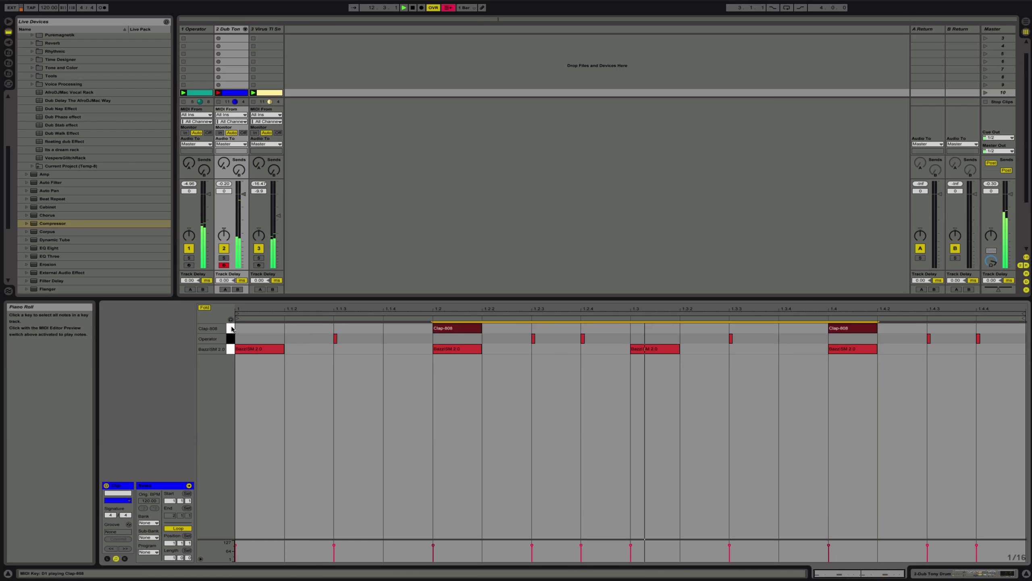
left_click_drag(435, 331, 484, 330)
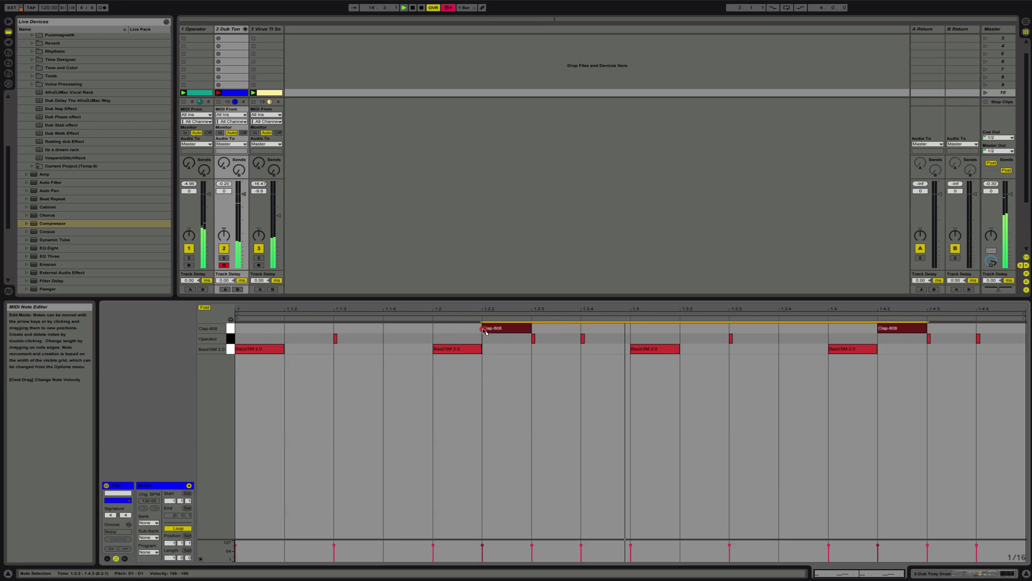
left_click_drag(485, 330, 529, 331)
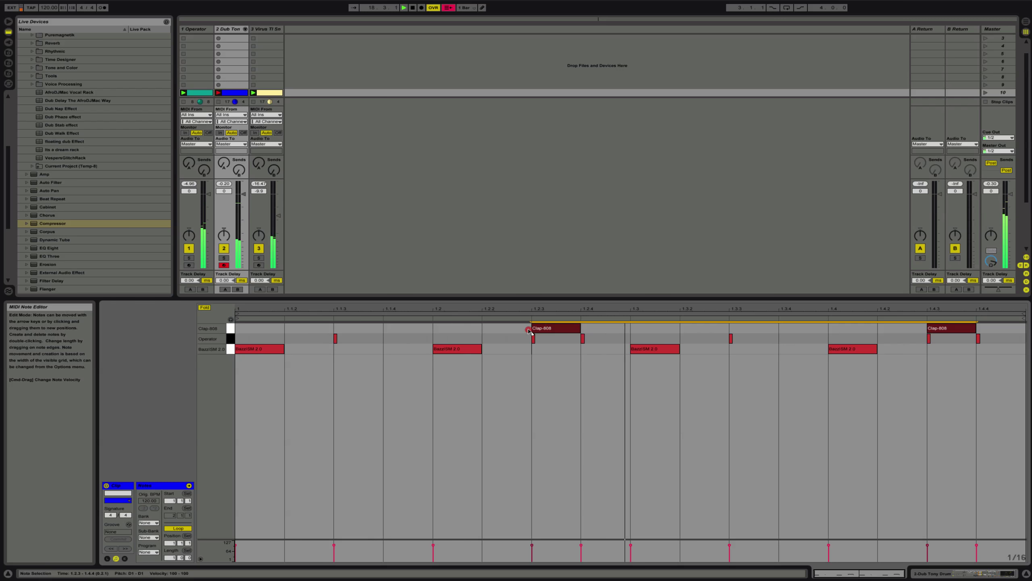
mouse_move(528, 332)
left_mouse_down()
mouse_move(582, 332)
mouse_move(517, 330)
mouse_move(533, 331)
left_mouse_up()
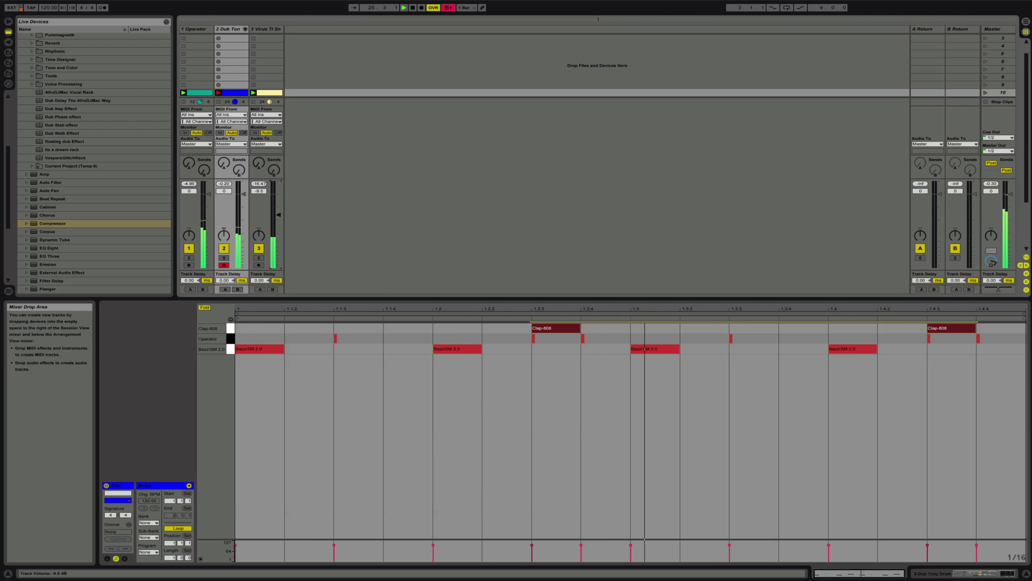
left_click_drag(279, 215, 279, 214)
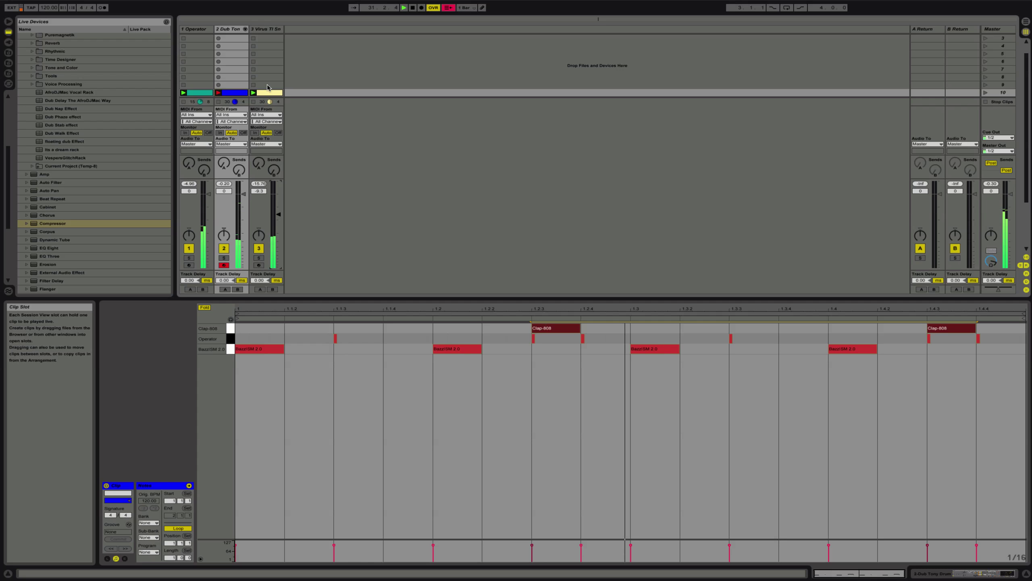
- Adjust the Clap-808 chain's Send-b and volume levels in the drum rack and move its EQ Eight peak up to about 544 Hz
left_click(949, 572)
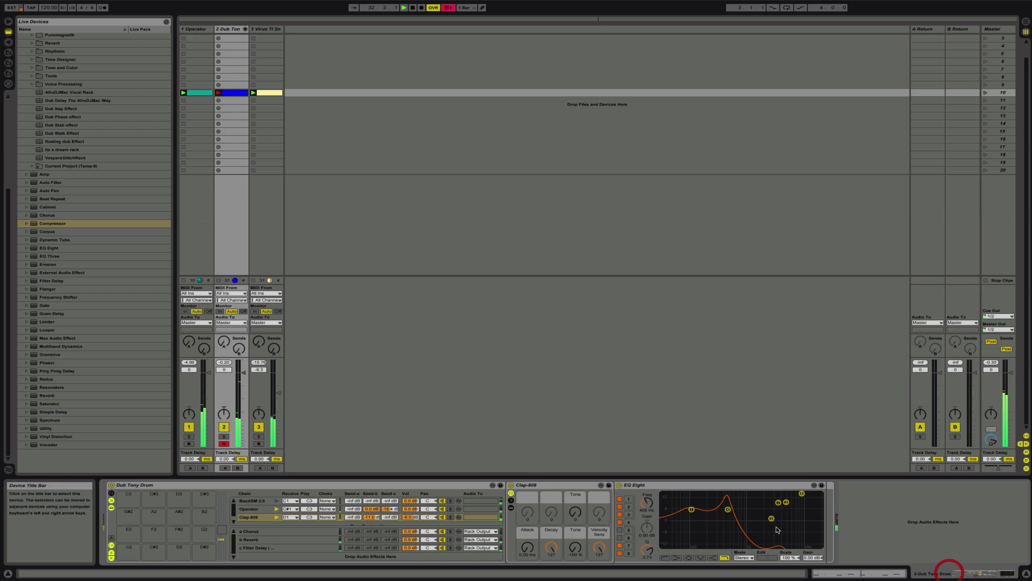
left_click_drag(728, 509, 730, 509)
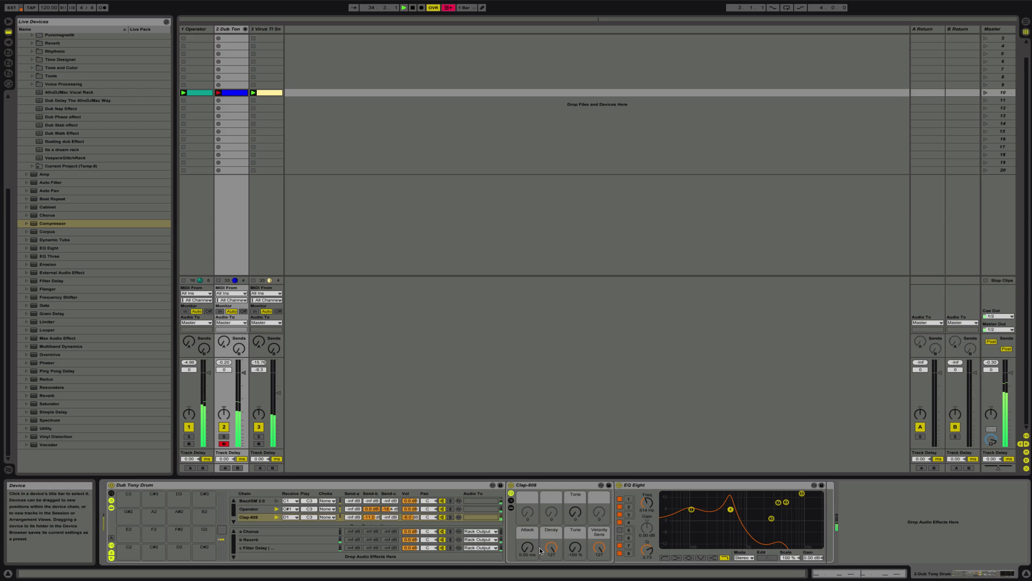
left_click_drag(371, 517, 410, 521)
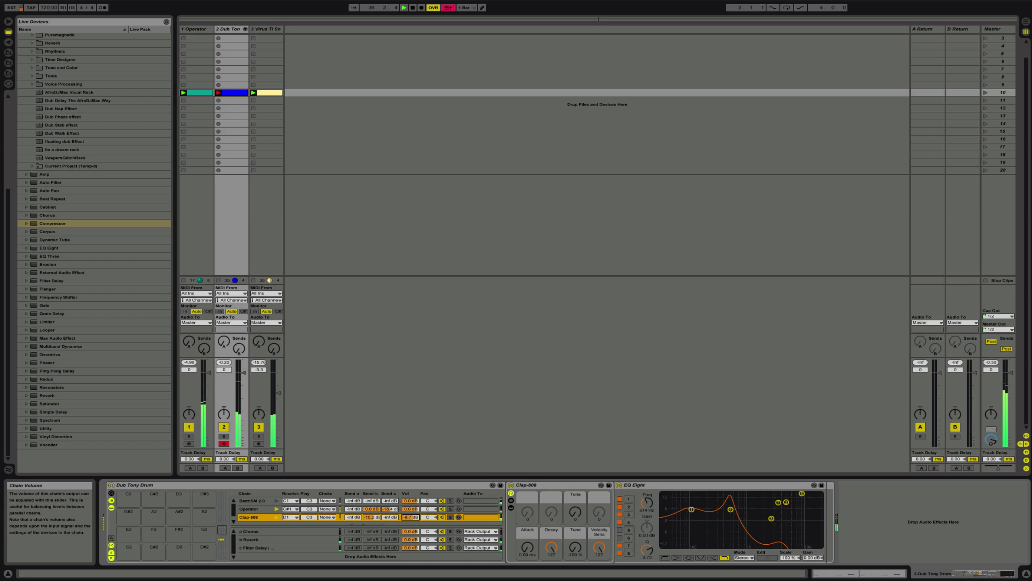
left_click_drag(731, 510, 732, 509)
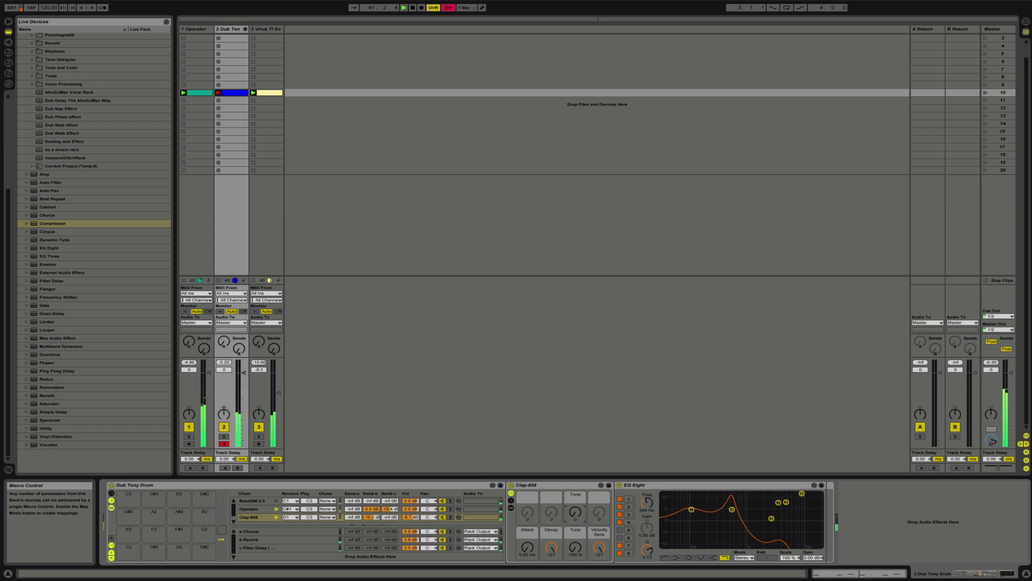
left_click_drag(575, 511, 575, 501)
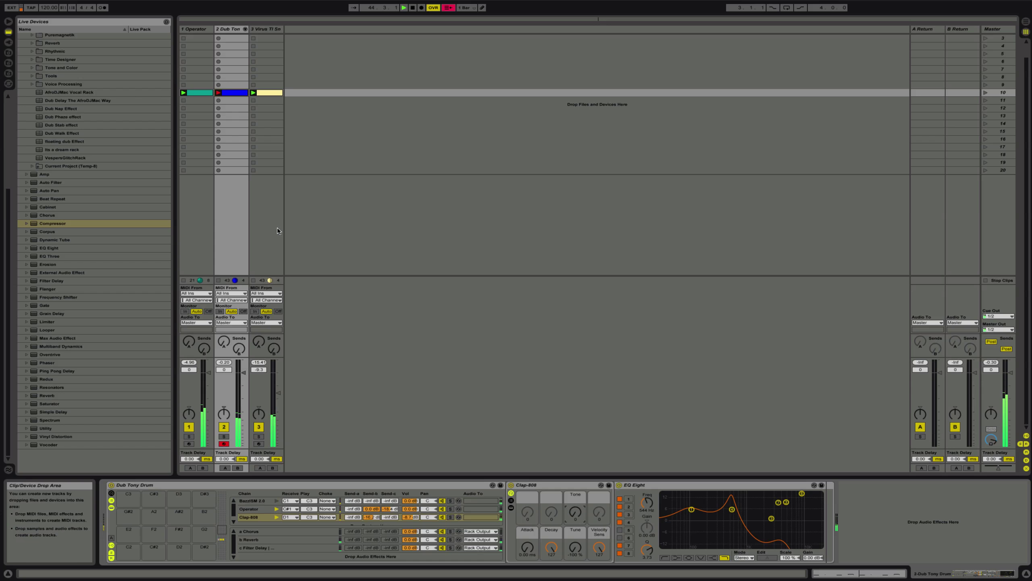
left_click(413, 8)
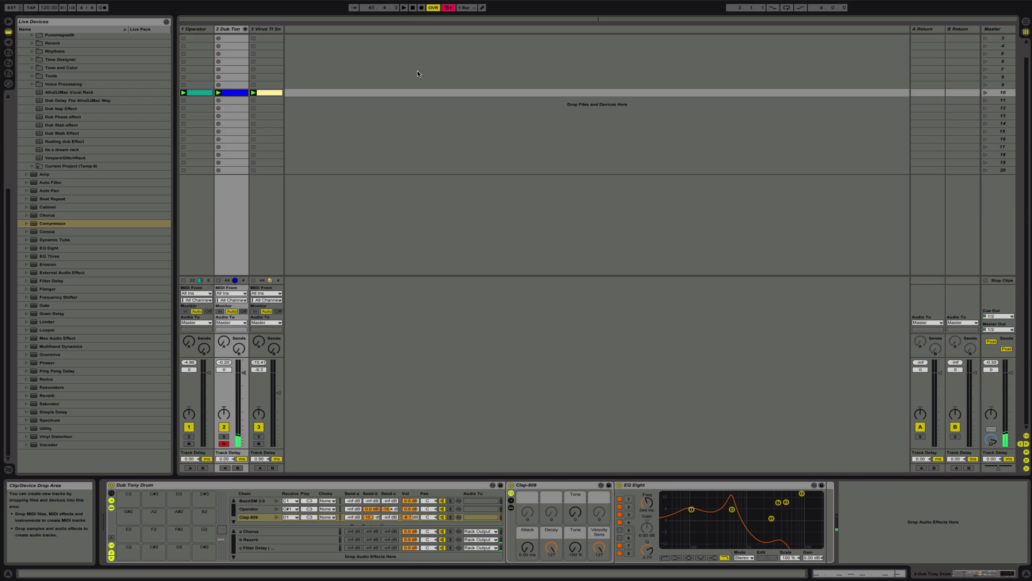
key("space")
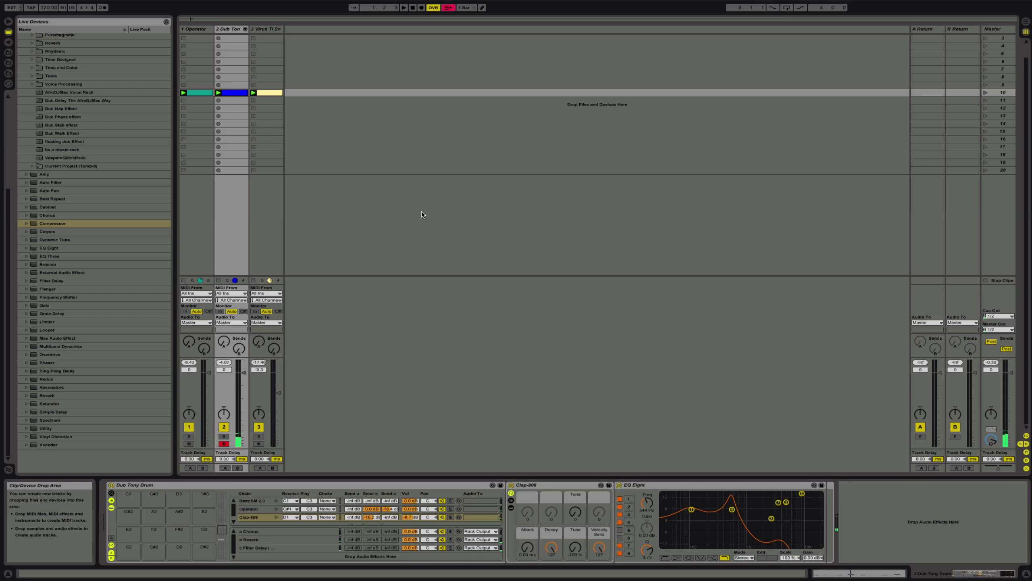